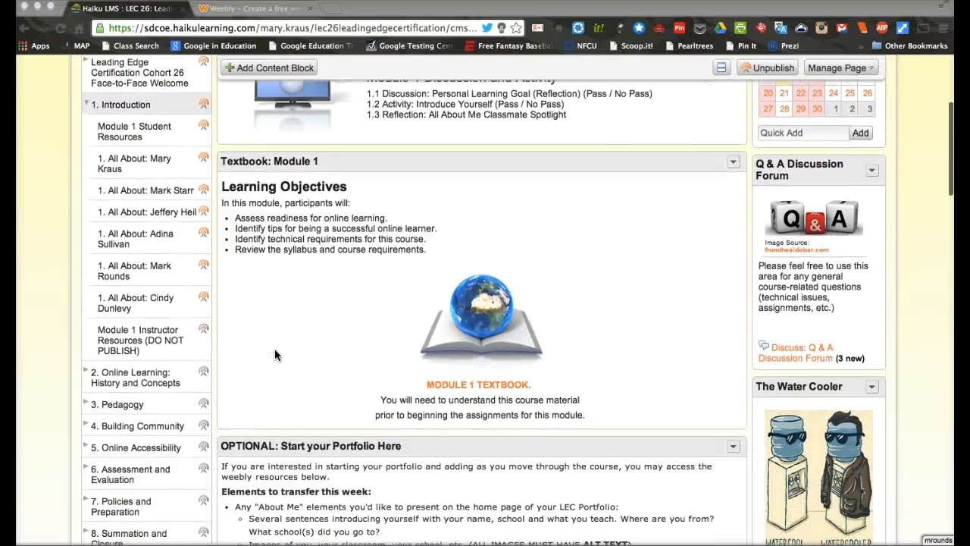
- Open the LEC Weebly Portfolio Template Home Page link from the optional portfolio section of the Module 1 course page
scroll(275, 353, down, 2)
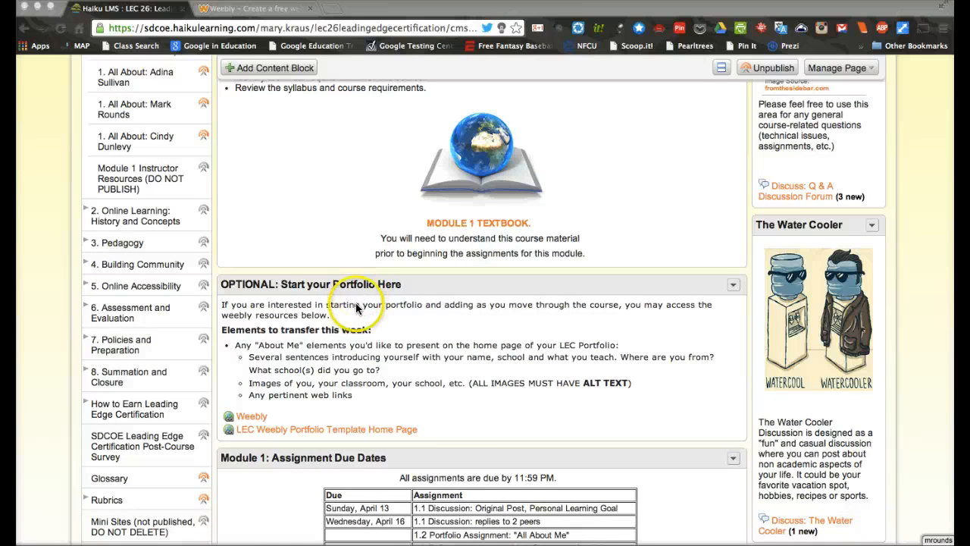
scroll(353, 314, down, 2)
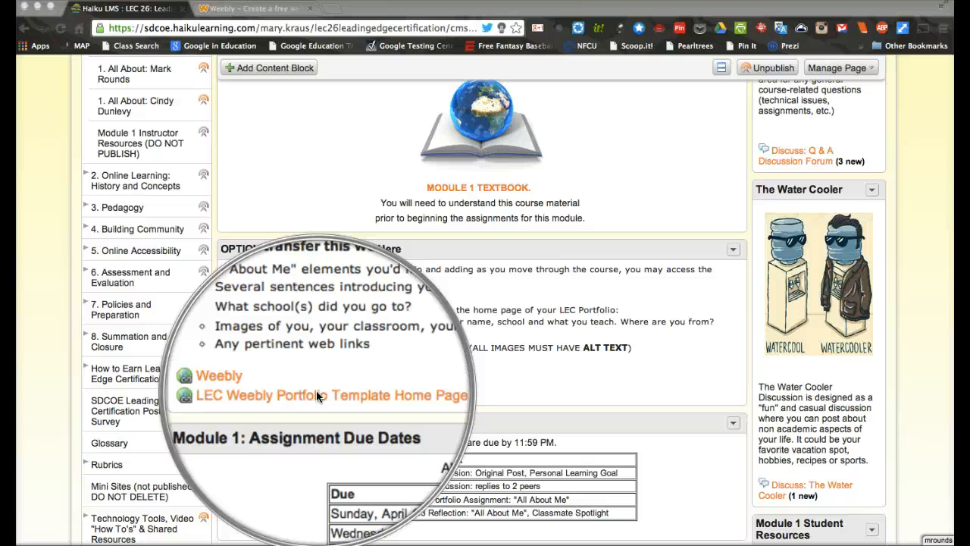
click(316, 392)
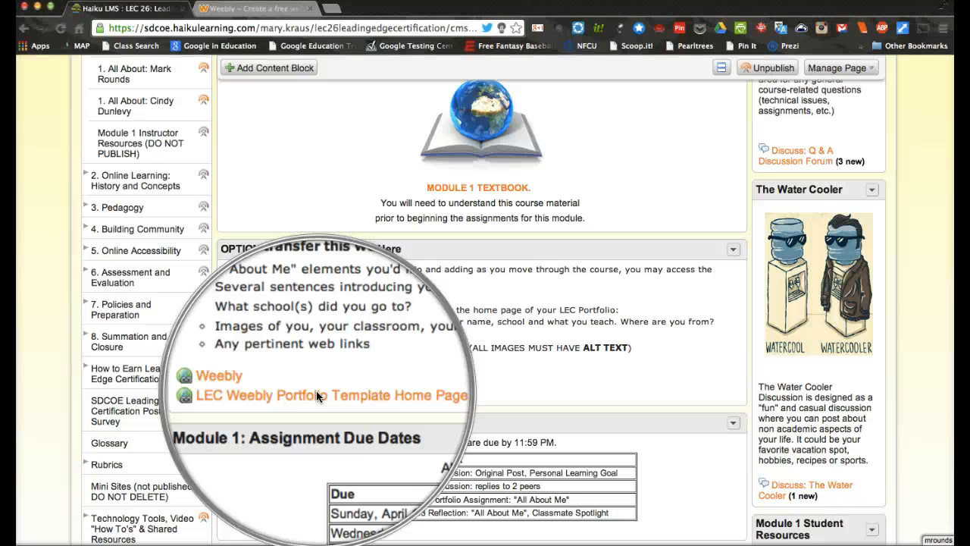
click(317, 392)
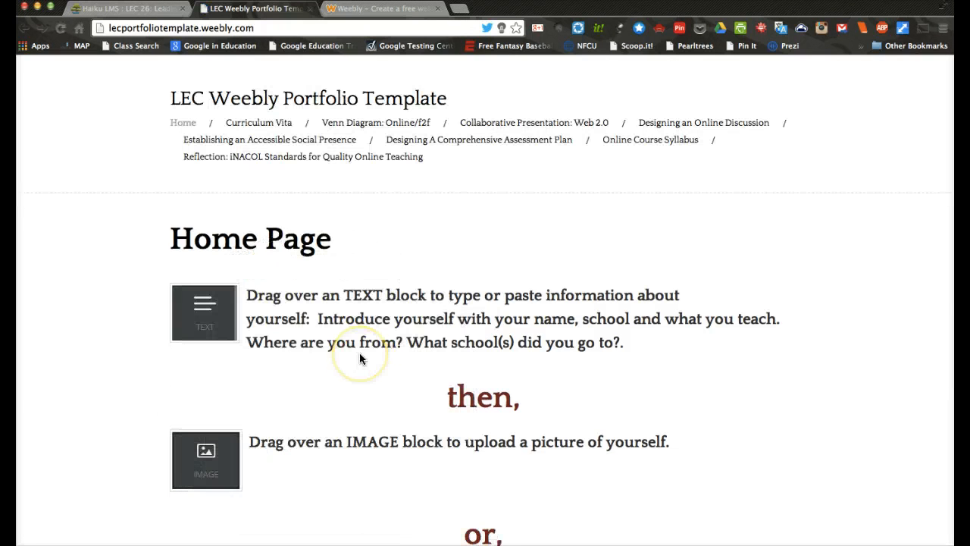
- Review the portfolio template's Home Page instructions on the text, image, and image + text blocks
scroll(359, 358, down, 1)
scroll(359, 353, down, 1)
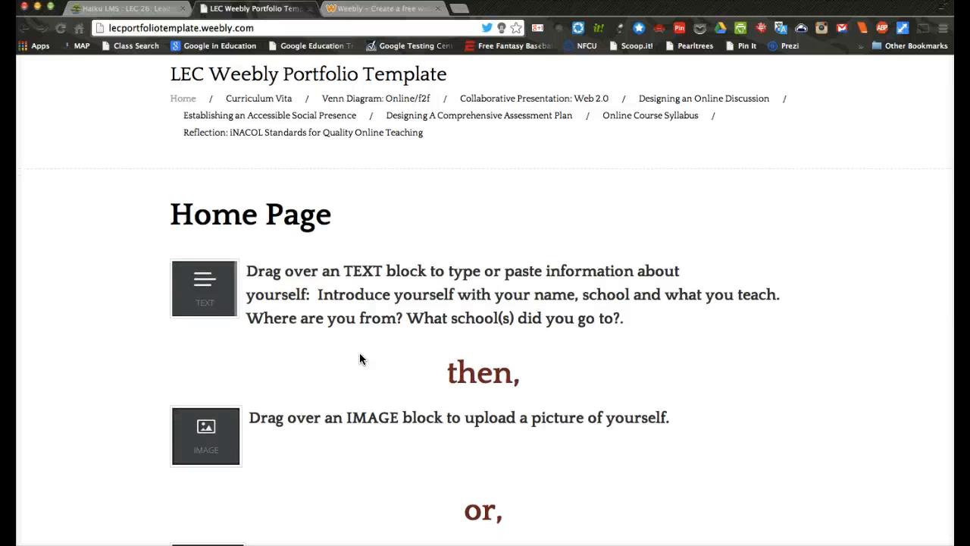
scroll(360, 354, down, 1)
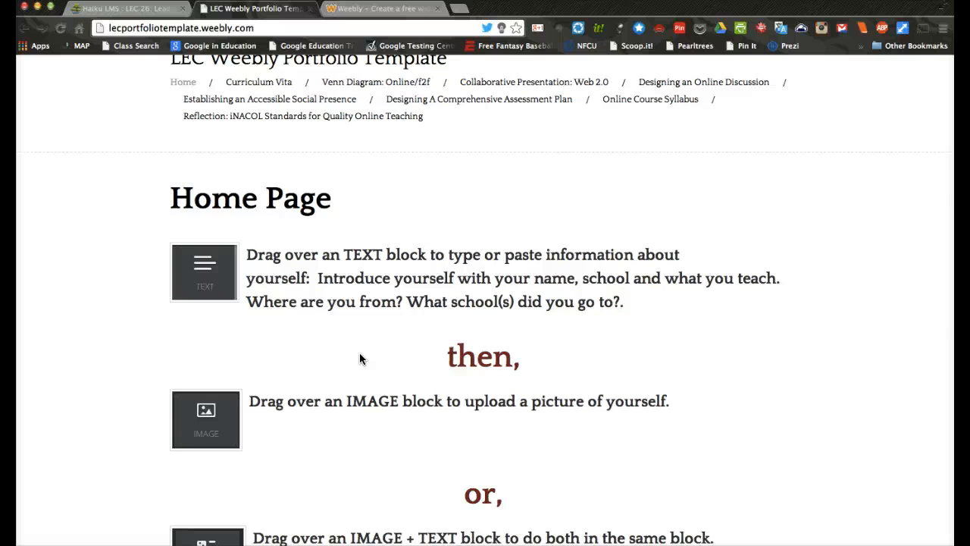
scroll(378, 326, down, 3)
scroll(378, 330, down, 5)
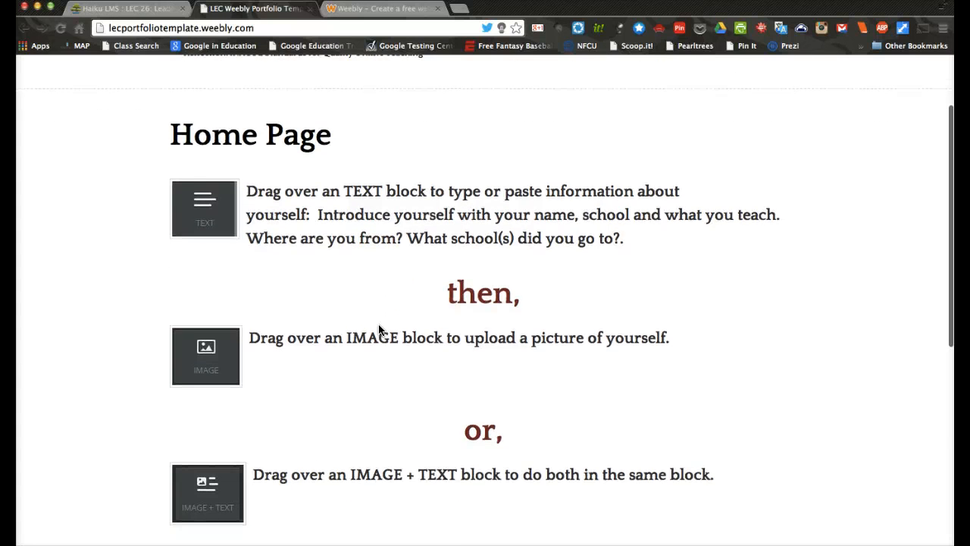
scroll(378, 330, up, 7)
scroll(379, 330, up, 3)
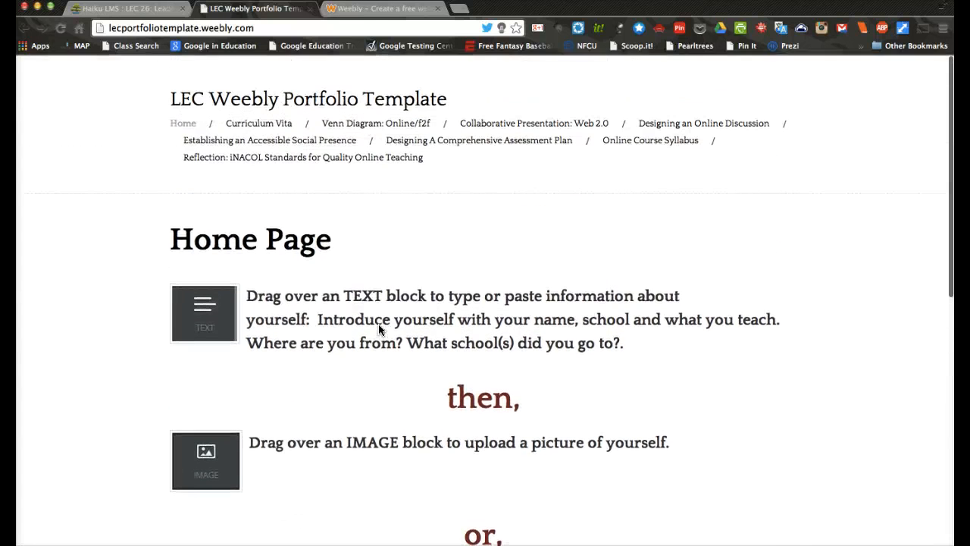
- Switch to the Weebly account and add a new site with Site as its focus
click(377, 10)
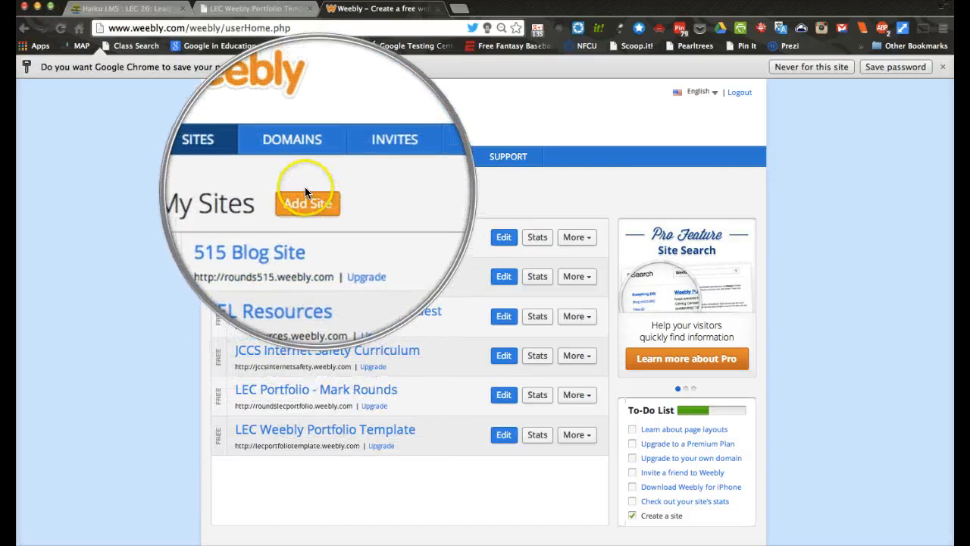
click(300, 203)
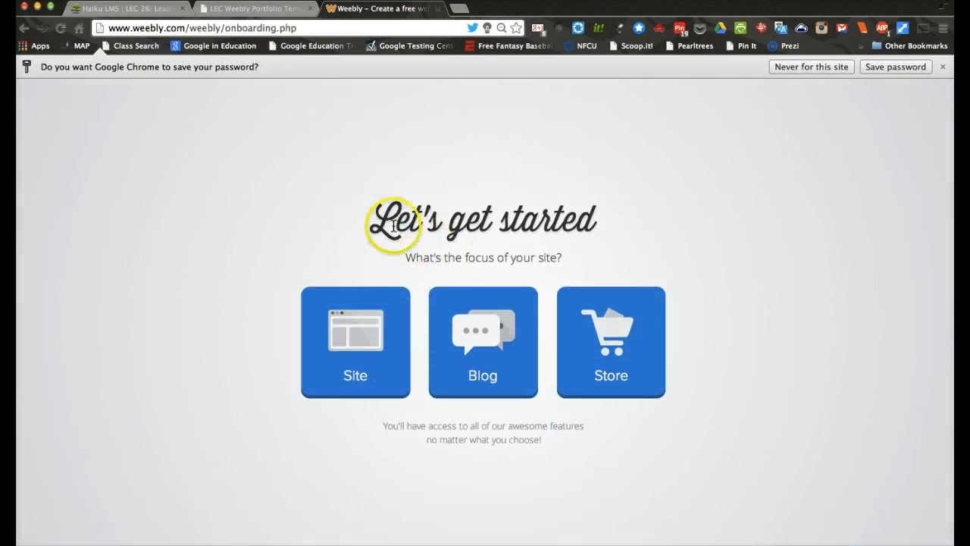
click(350, 341)
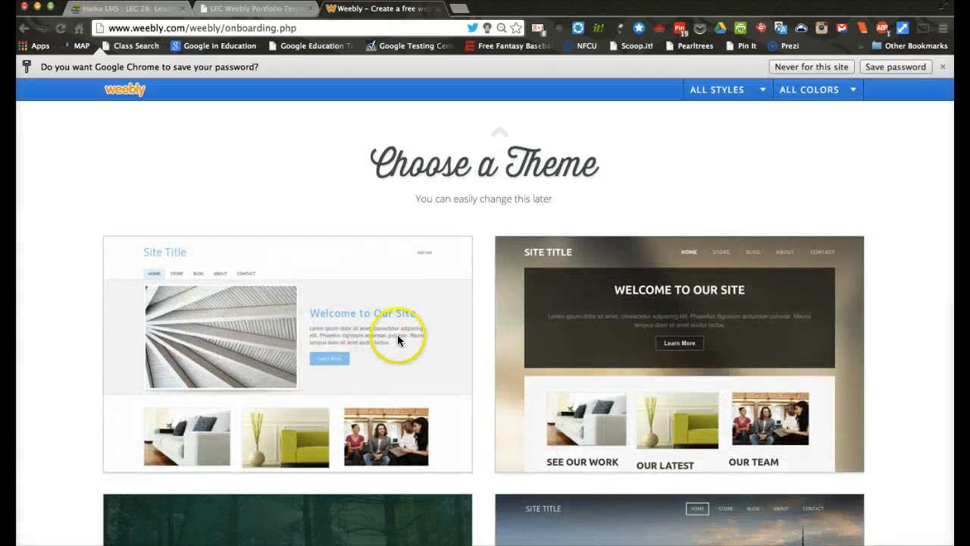
- Compare the navigation layout of the first offered themes with that of the LEC portfolio template site
mouse_move(401, 339)
scroll(401, 339, down, 2)
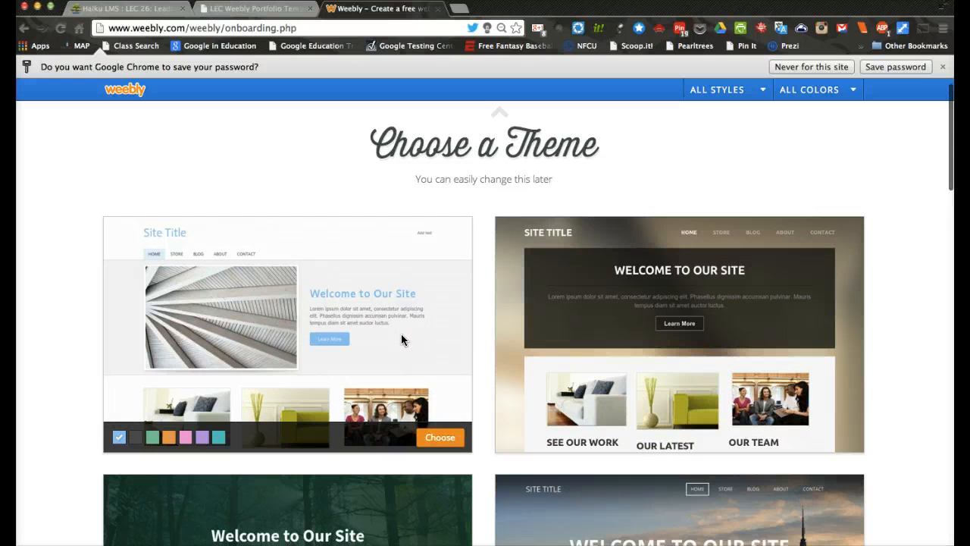
scroll(402, 337, down, 2)
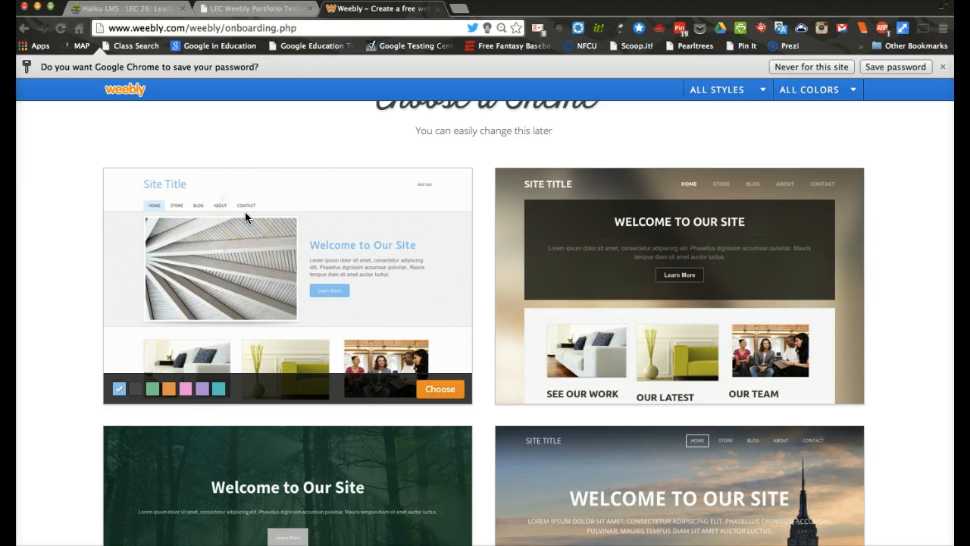
click(254, 9)
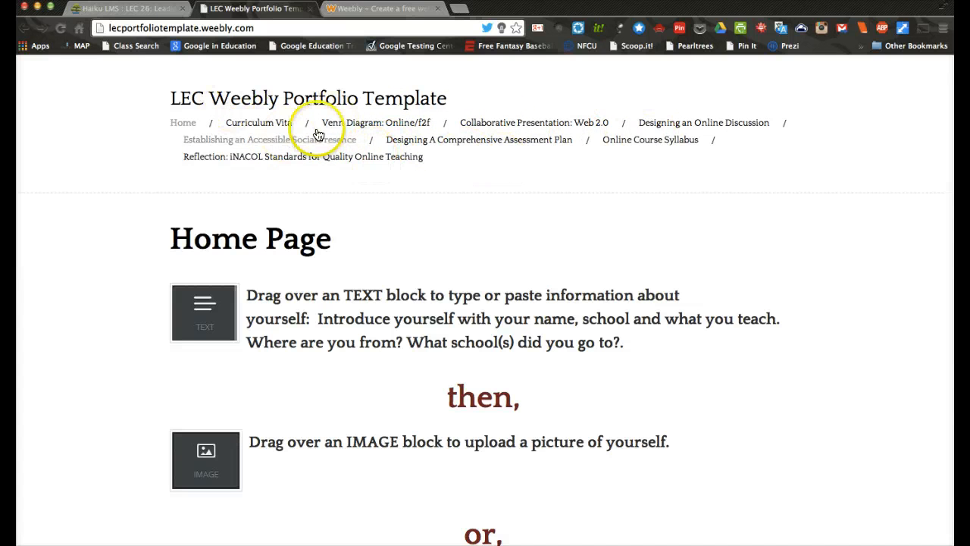
click(372, 9)
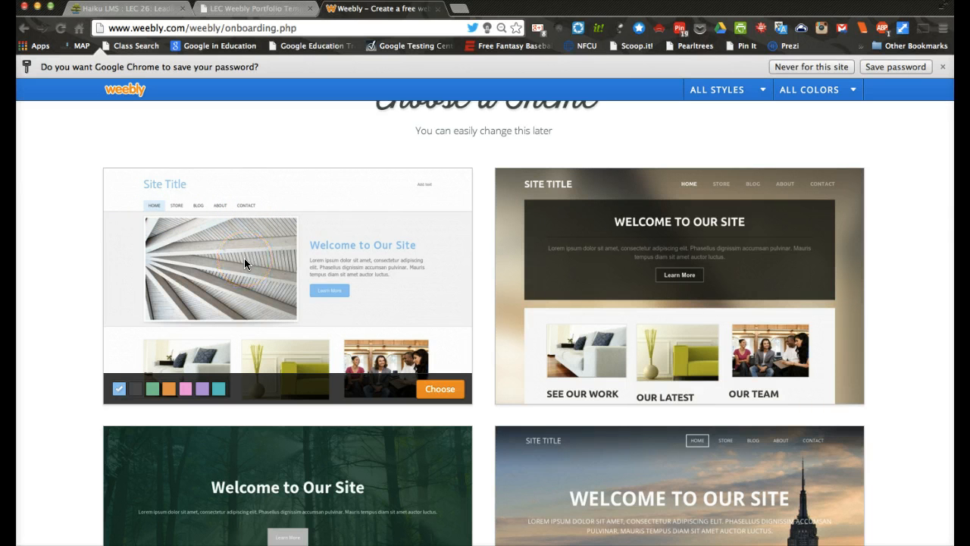
- Choose the plain white theme with the black-and-white photographer picture and slash-separated navigation for the new site
scroll(244, 263, down, 4)
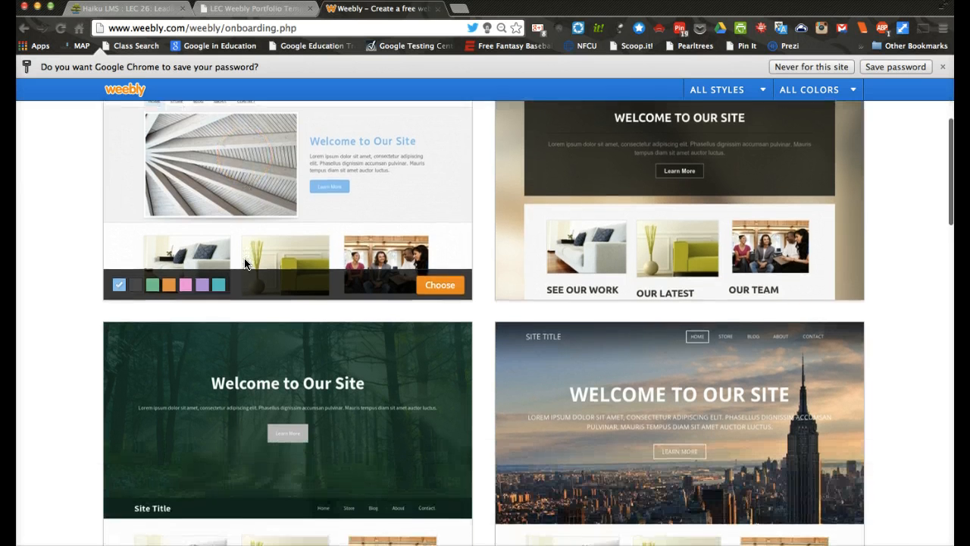
scroll(244, 263, down, 6)
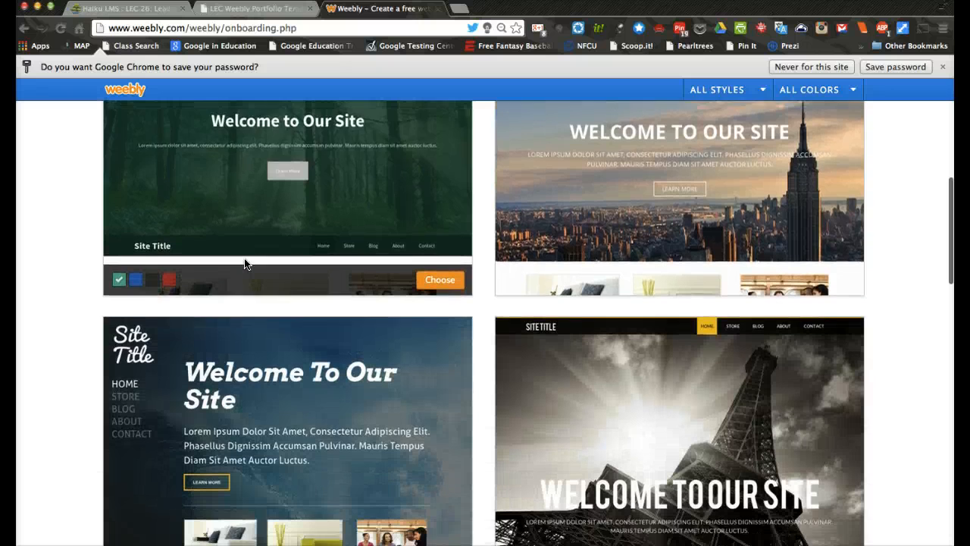
scroll(244, 263, down, 2)
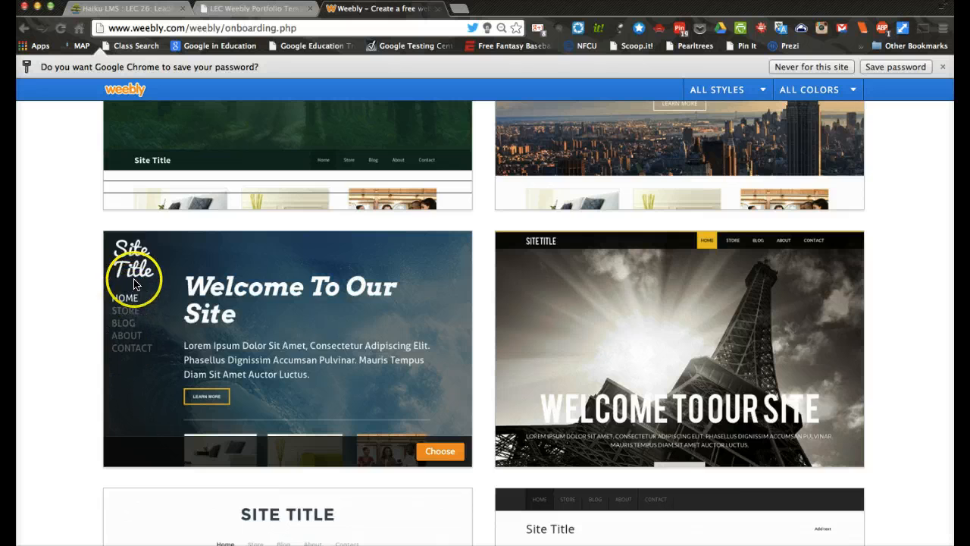
scroll(137, 300, down, 6)
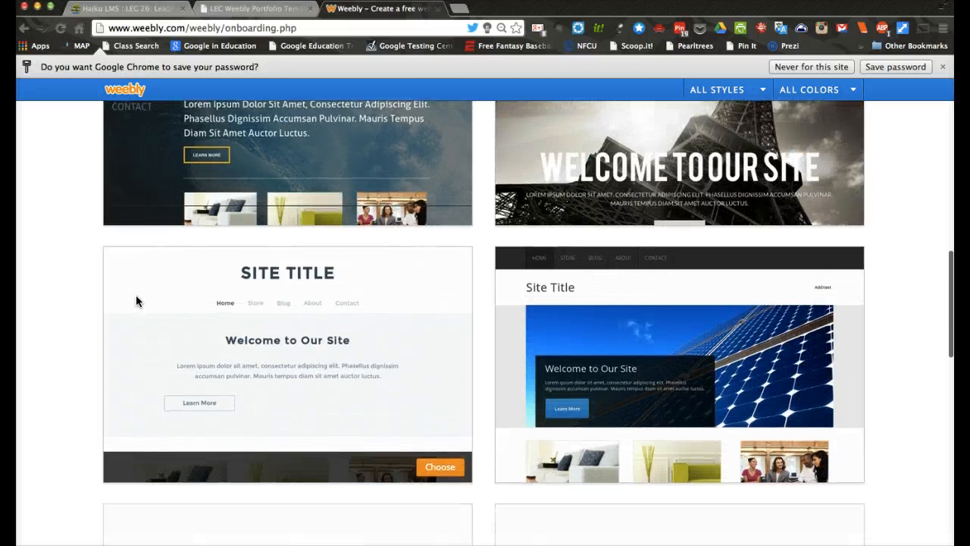
scroll(136, 300, down, 2)
scroll(136, 300, up, 10)
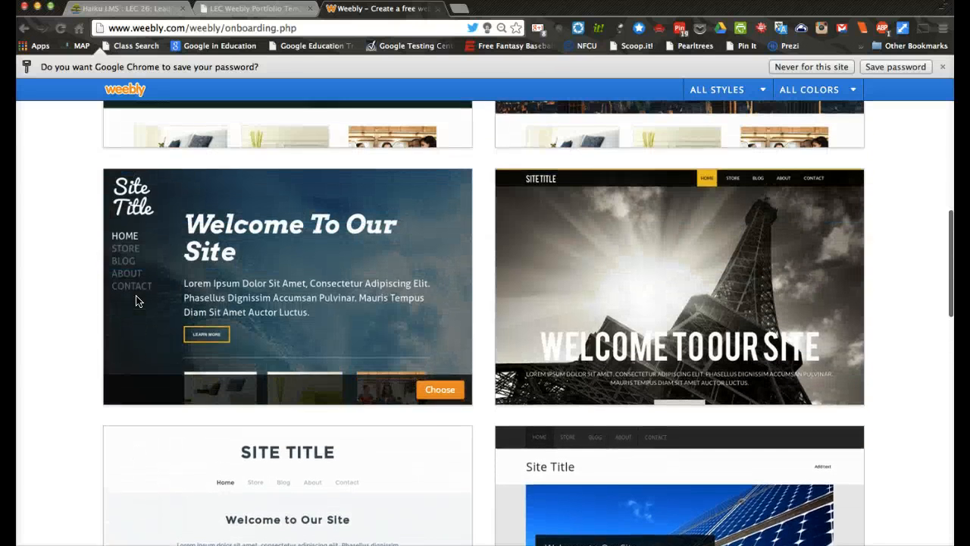
scroll(136, 301, down, 15)
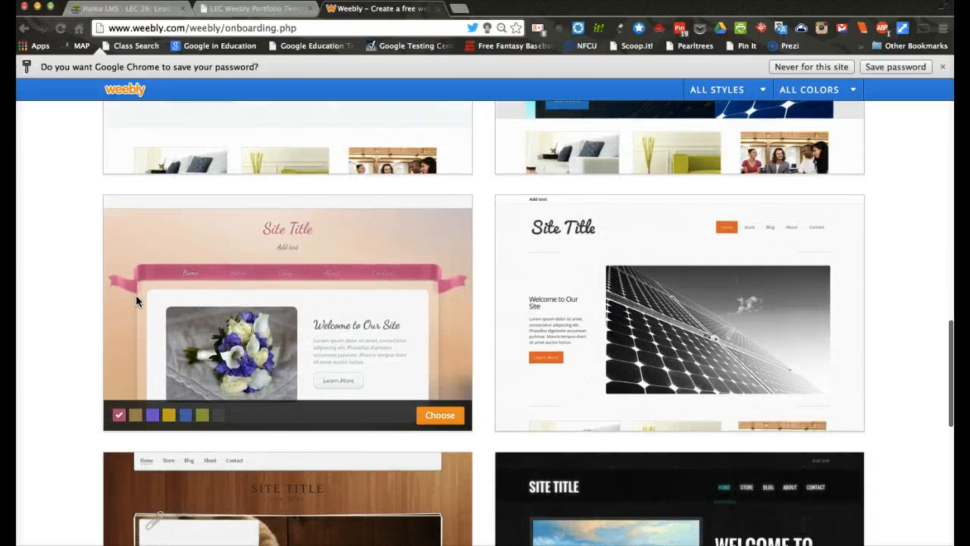
scroll(136, 301, down, 12)
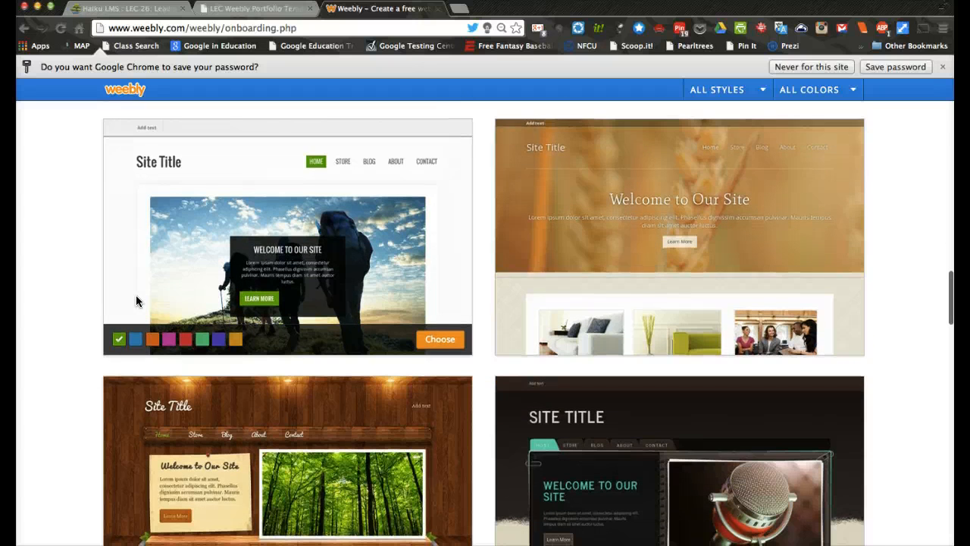
scroll(136, 301, down, 10)
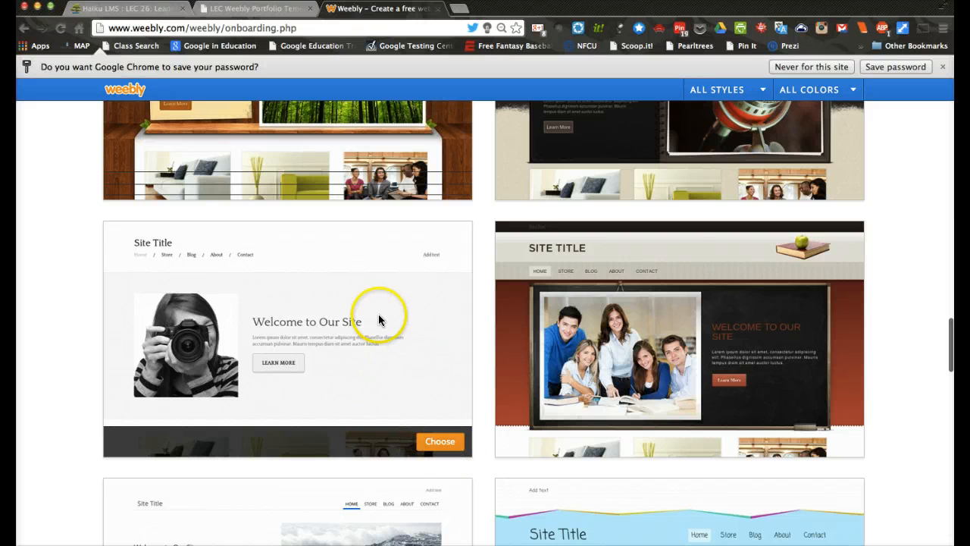
click(434, 446)
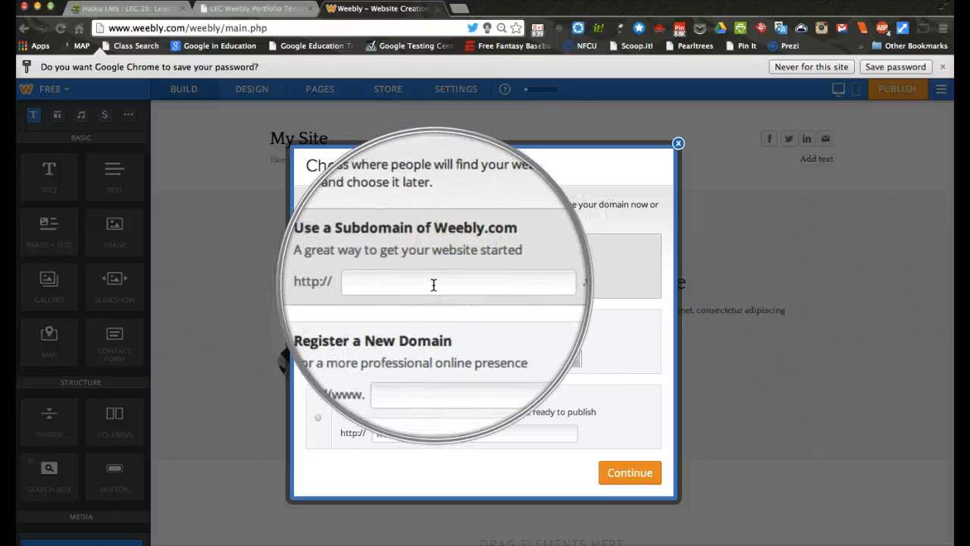
- Reserve a Weebly.com subdomain made of LECportfolio followed by the site owner's last name, and continue to the editor
click(427, 284)
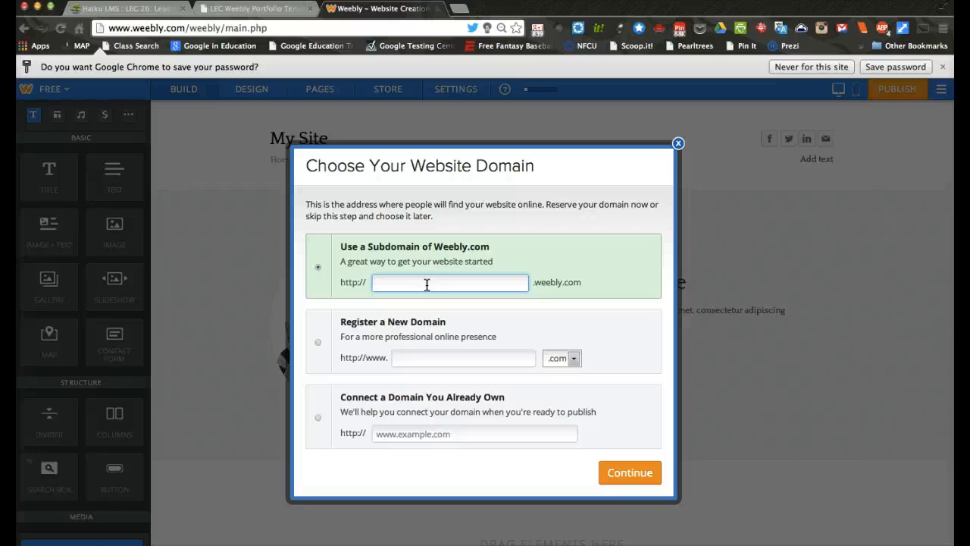
text(C)
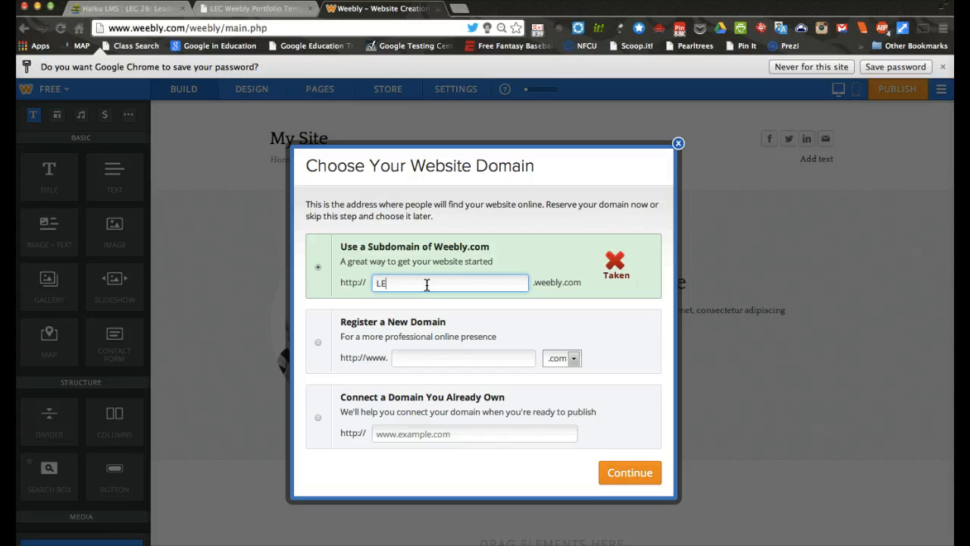
text(Cport)
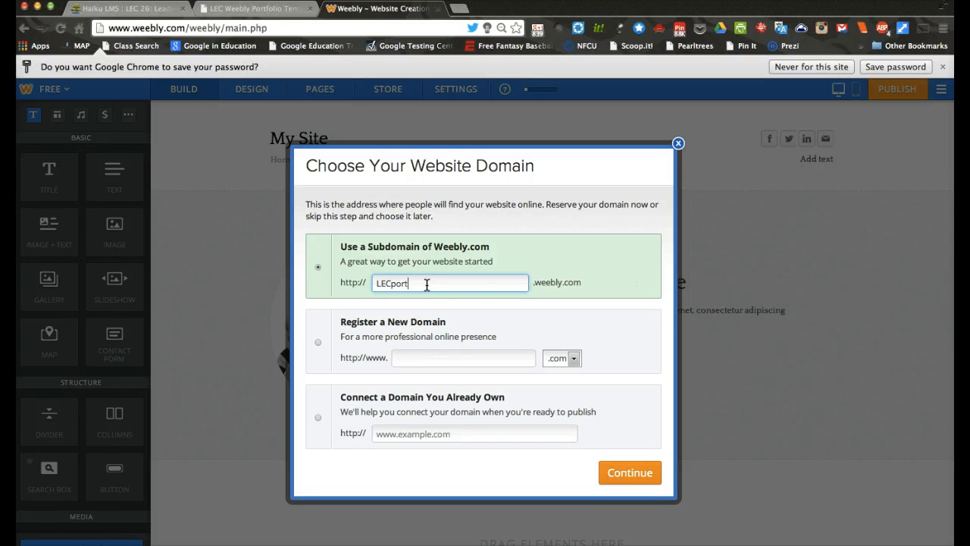
text(folio)
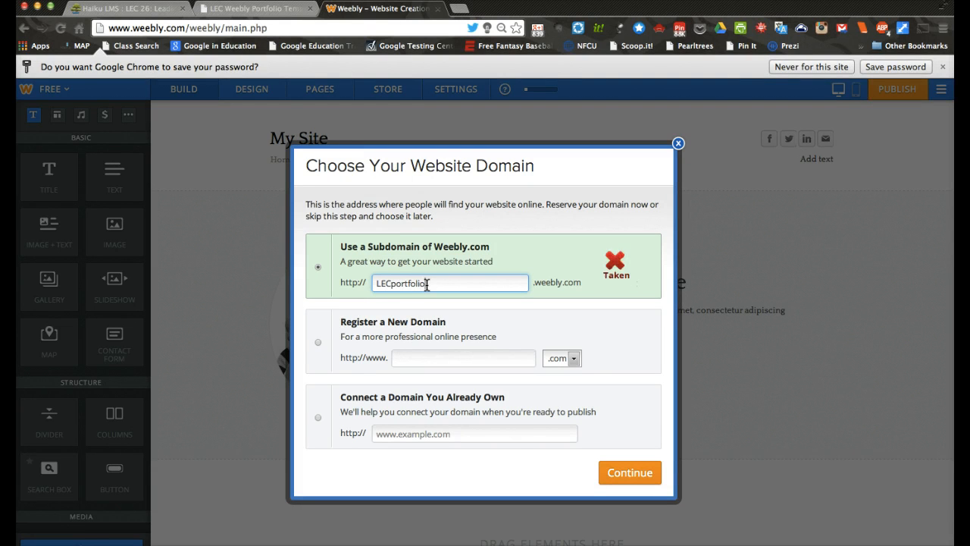
text(sounds)
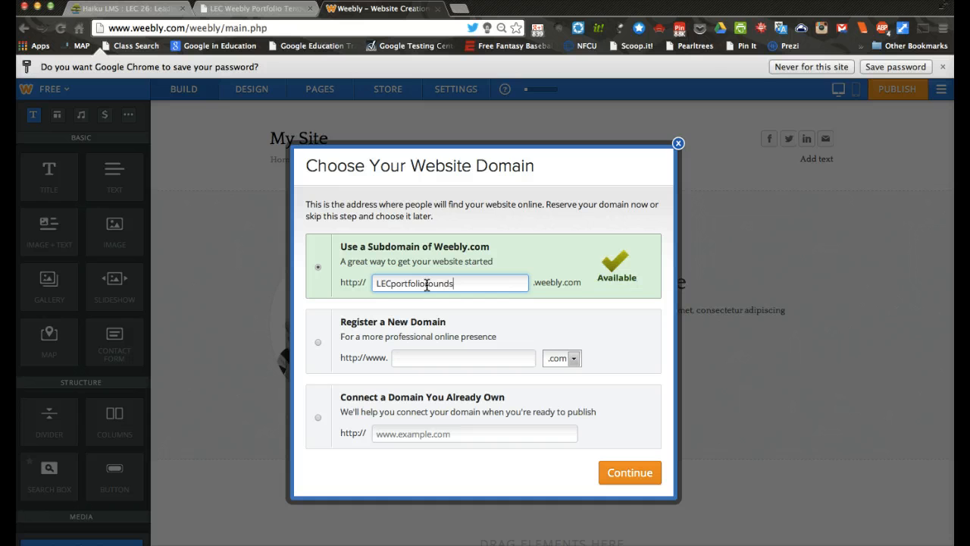
click(490, 302)
click(515, 288)
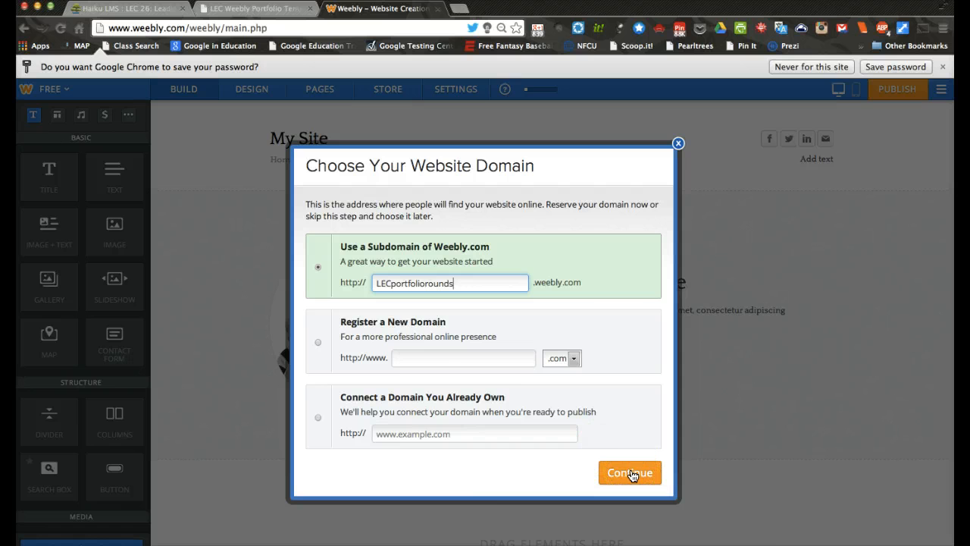
click(631, 473)
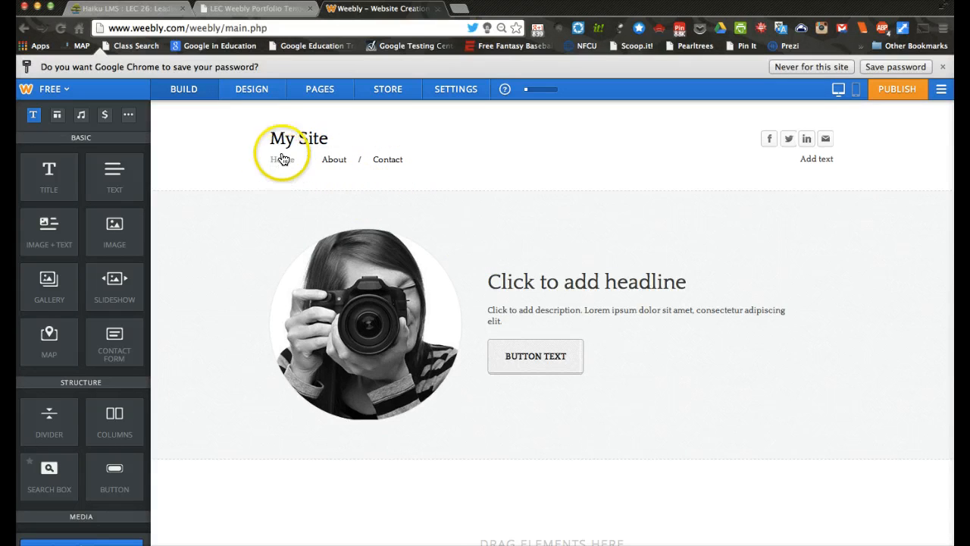
- Compare the portfolio template's page navigation with the new site's navigation and header area
click(247, 8)
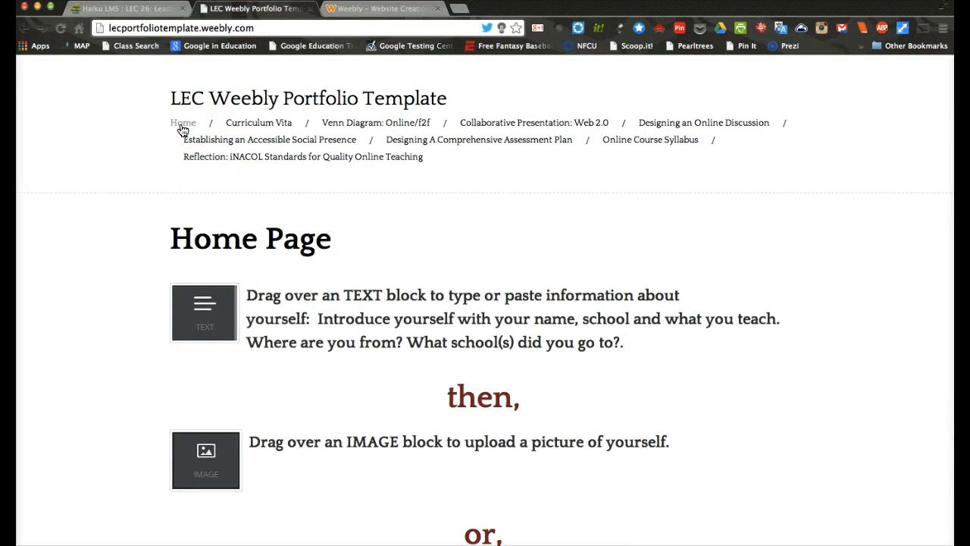
click(342, 10)
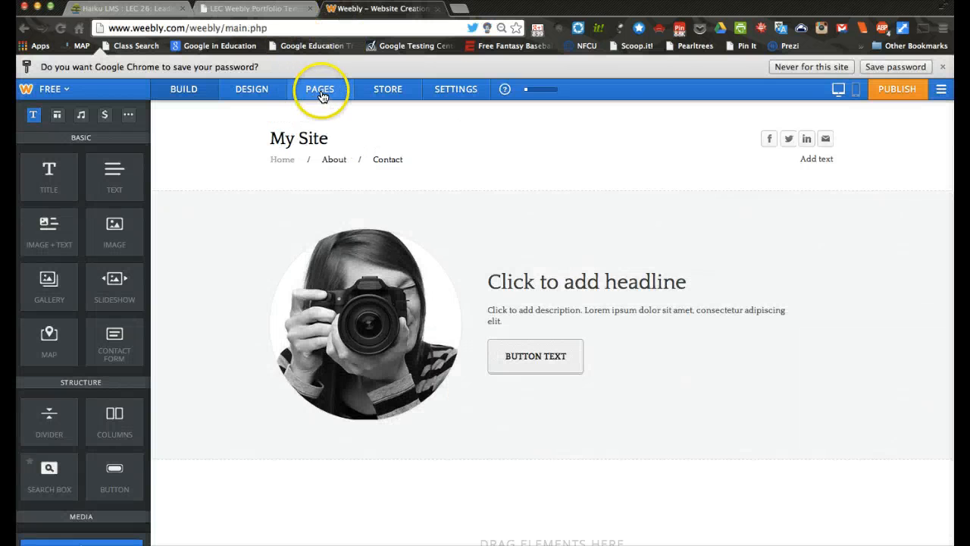
mouse_move(459, 321)
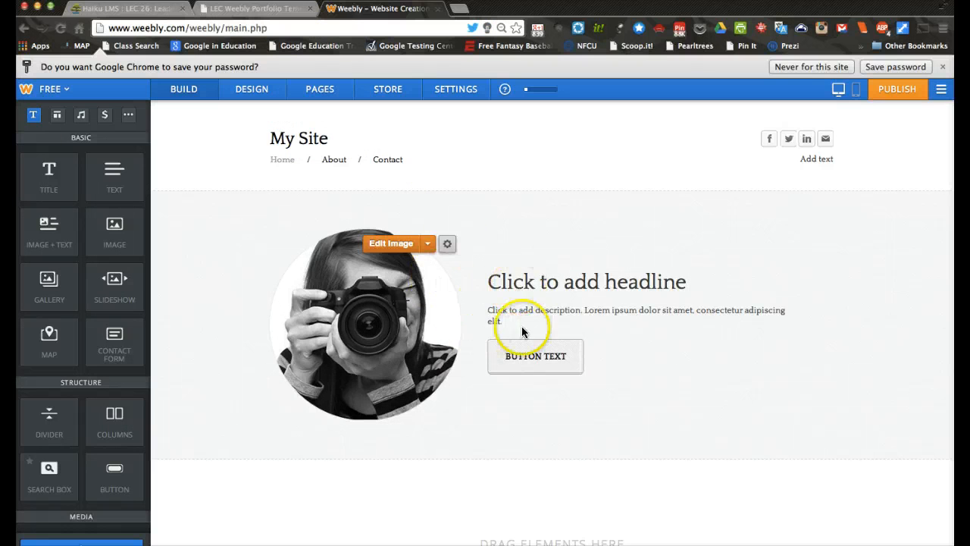
- Set the Home page's layout to No Header, save the page and return to editing it
click(318, 92)
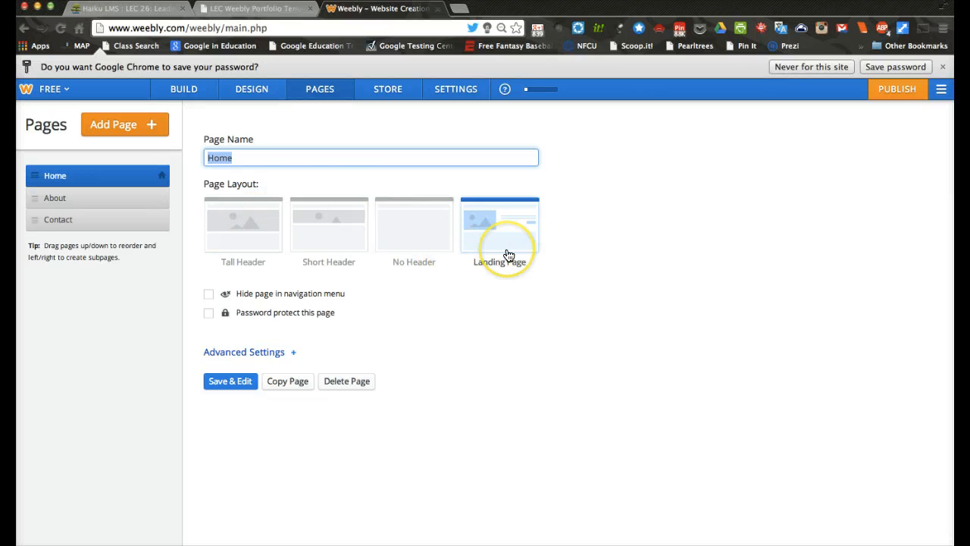
click(28, 28)
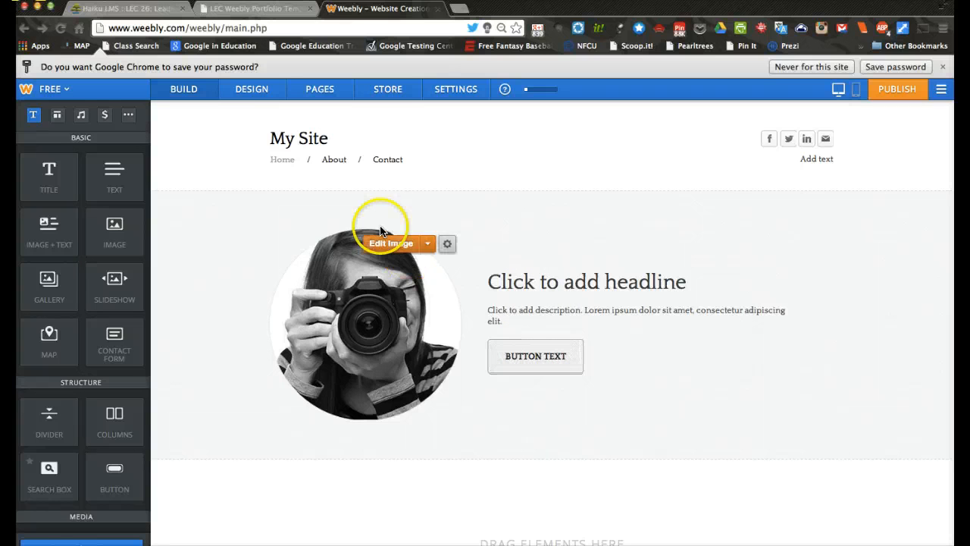
click(320, 89)
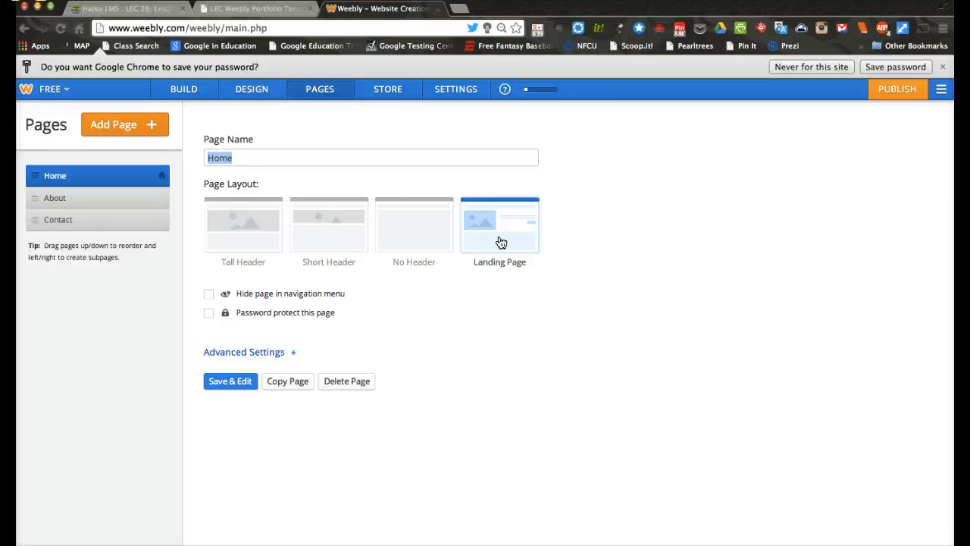
click(421, 240)
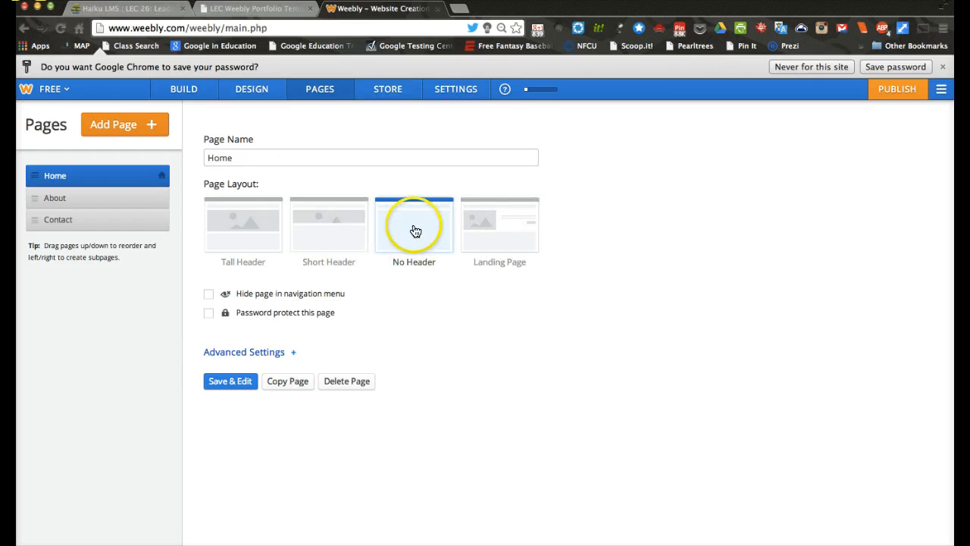
click(231, 385)
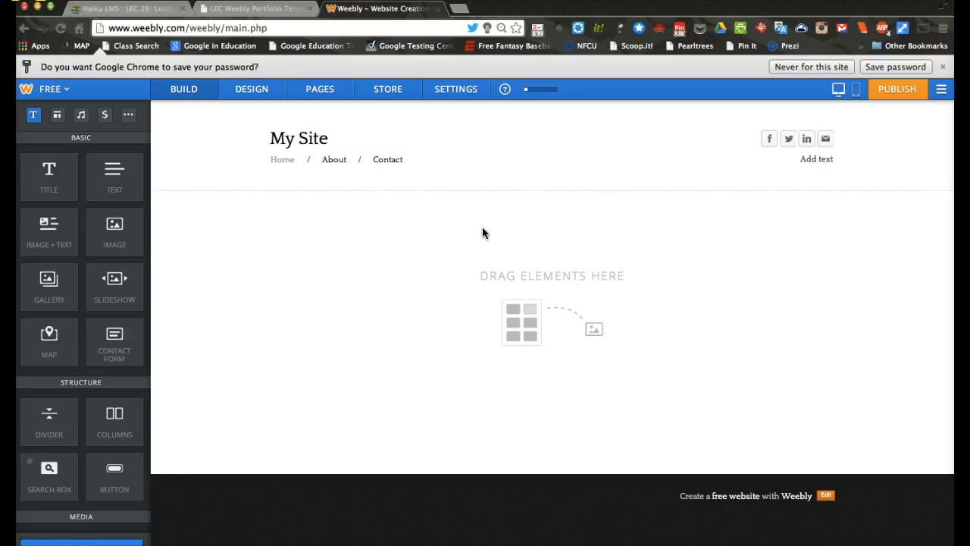
click(533, 296)
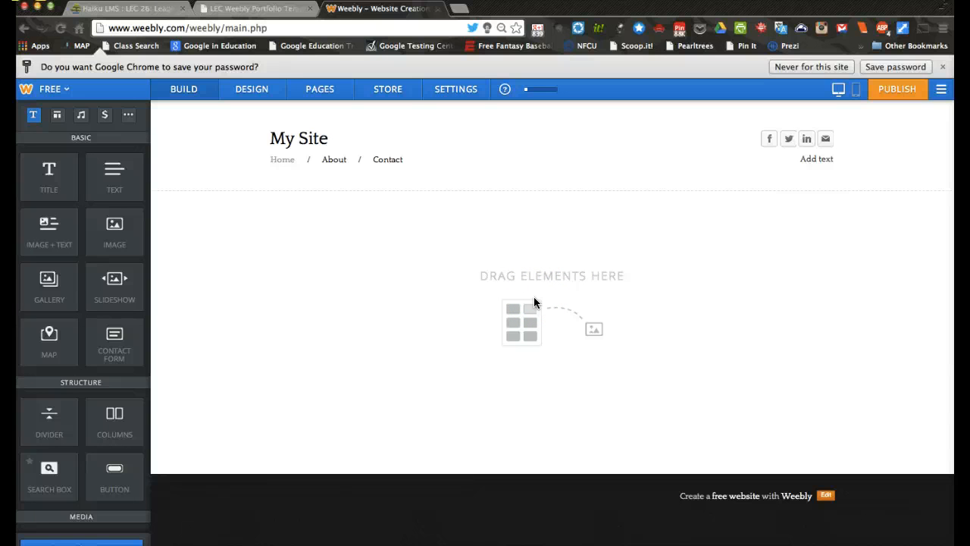
- Examine the template site's Home Page instructions and the content elements available in the new site's editor
click(272, 15)
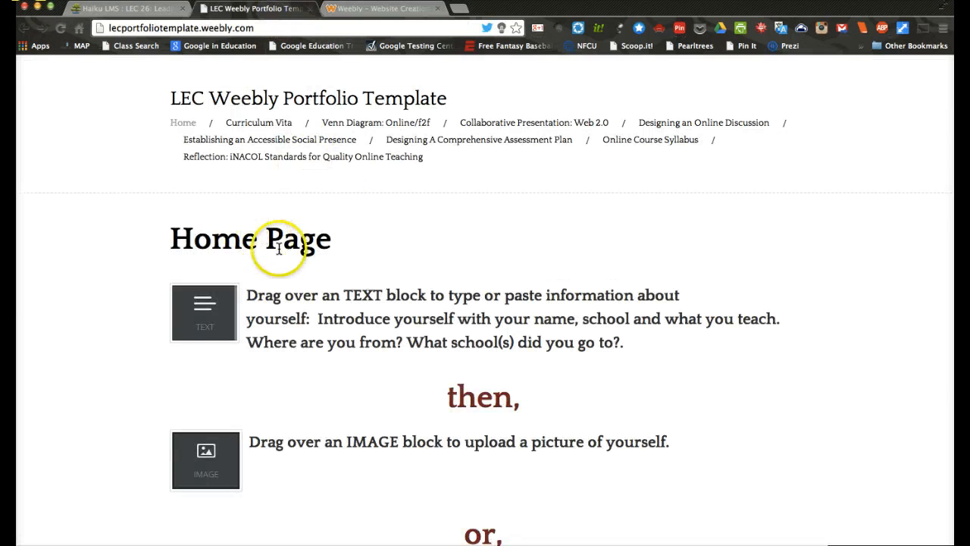
scroll(315, 273, down, 3)
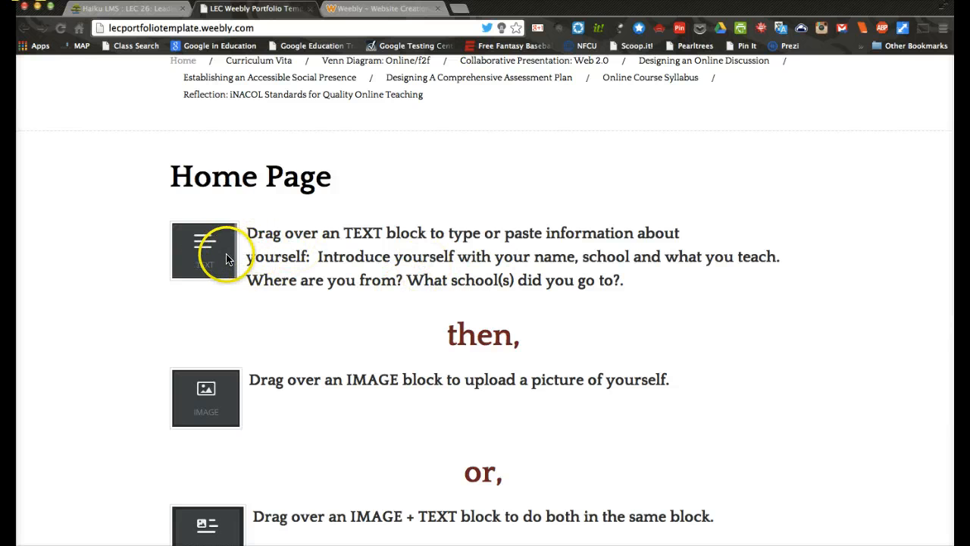
click(383, 11)
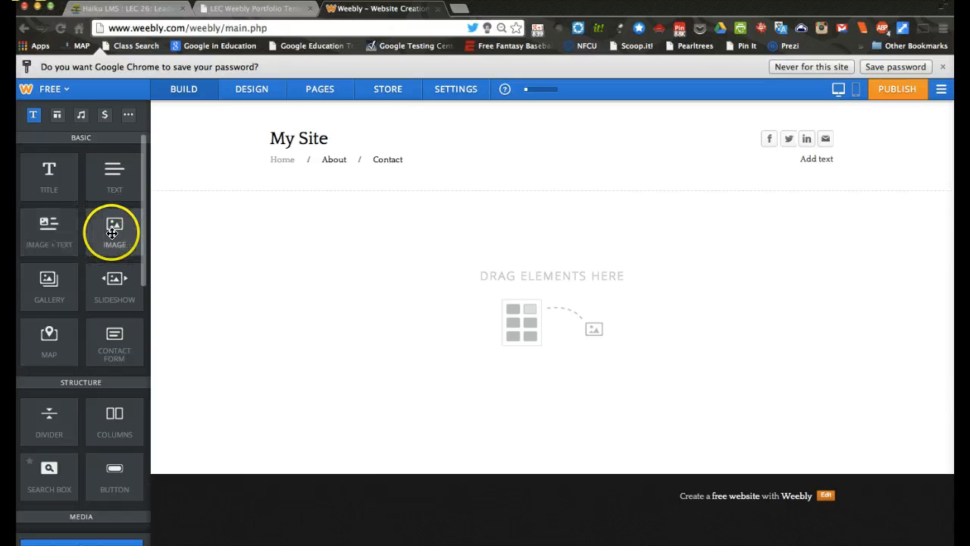
scroll(111, 233, down, 8)
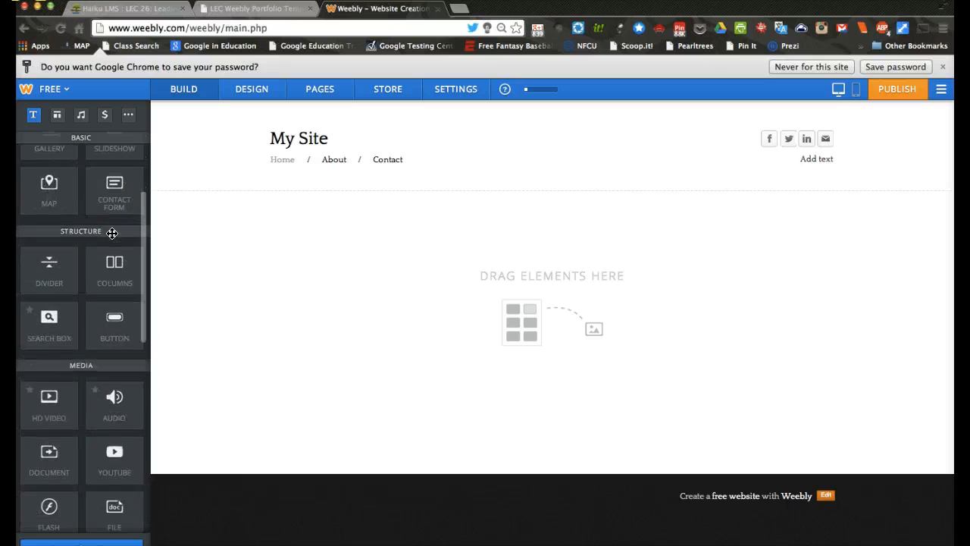
scroll(112, 233, down, 6)
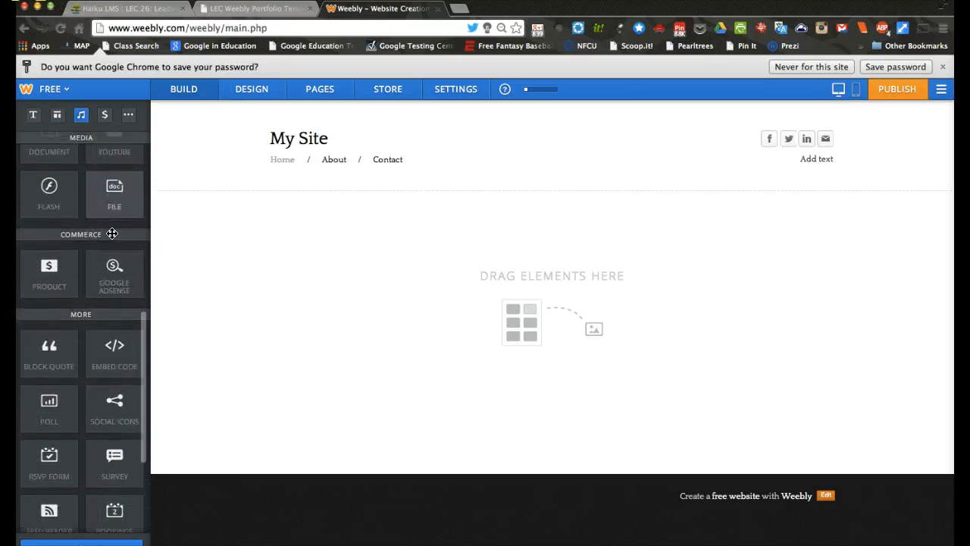
scroll(111, 233, up, 7)
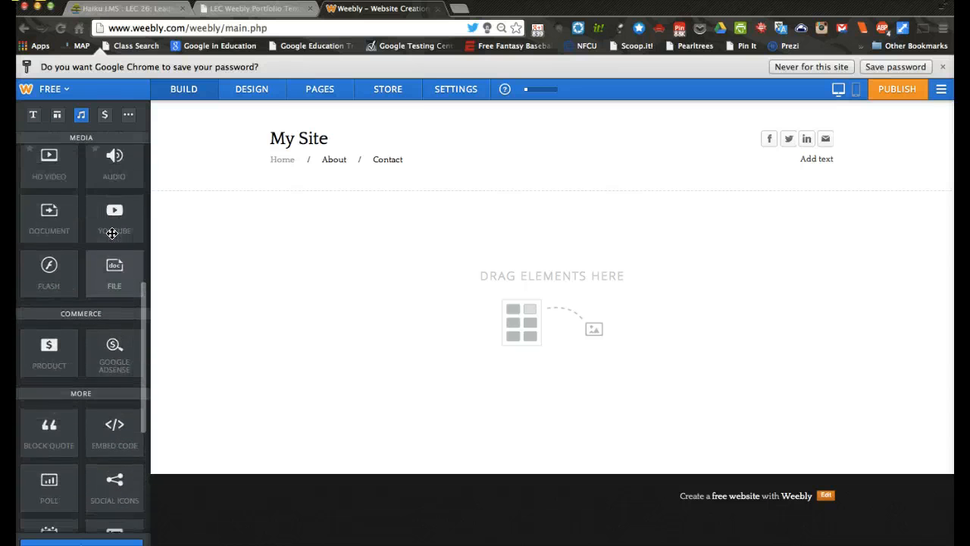
scroll(112, 233, up, 6)
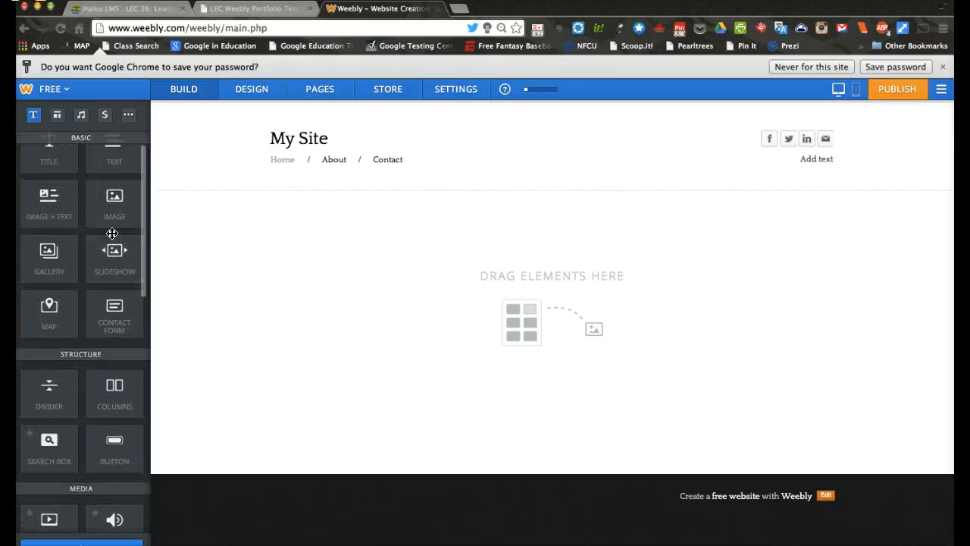
click(253, 9)
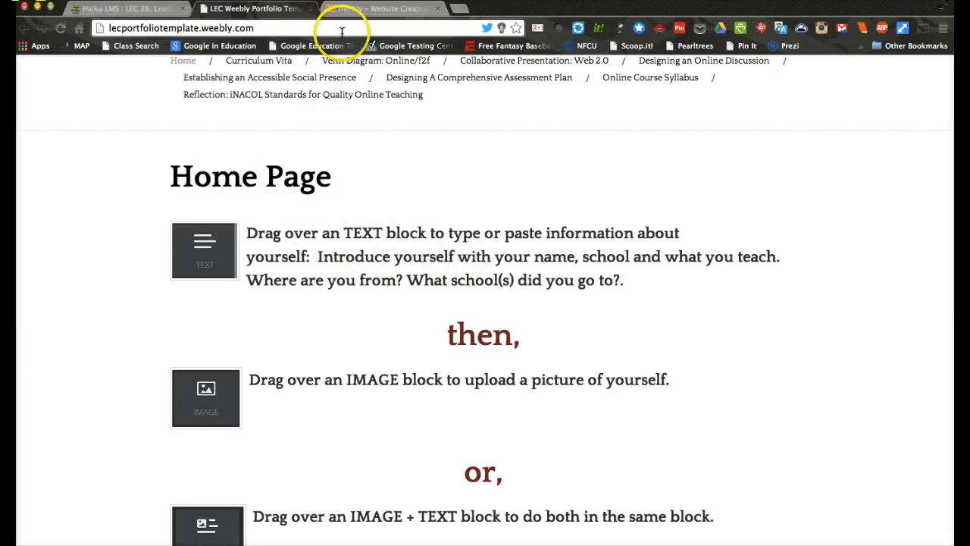
- Add a Text element to the new site's Home page and fill it with the placeholder text "lajdsf;ljasodjiajfioj"
click(356, 10)
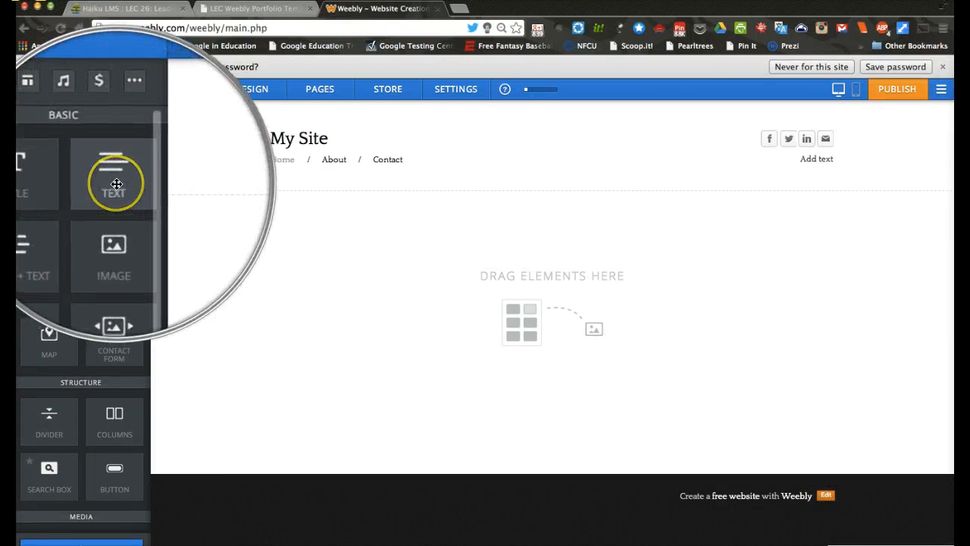
drag(115, 184, 452, 265)
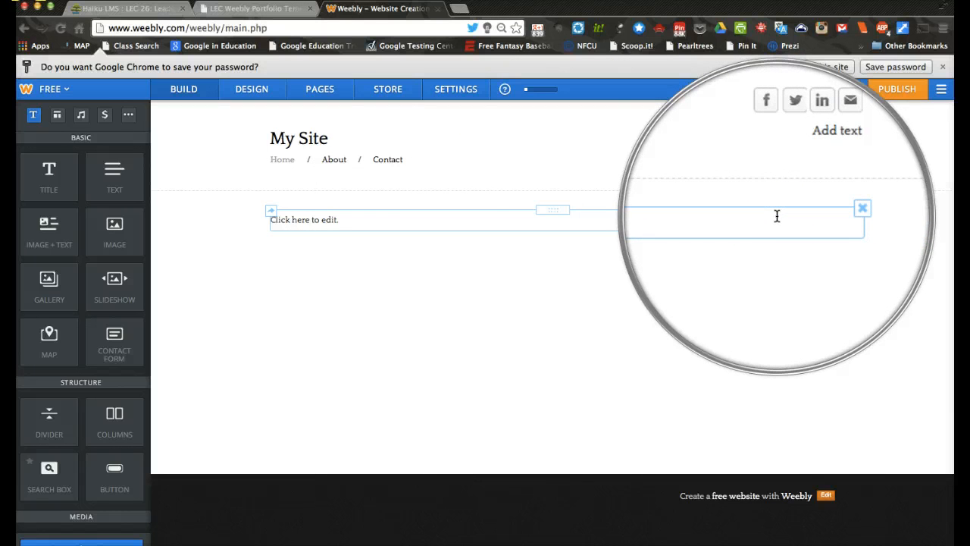
click(340, 221)
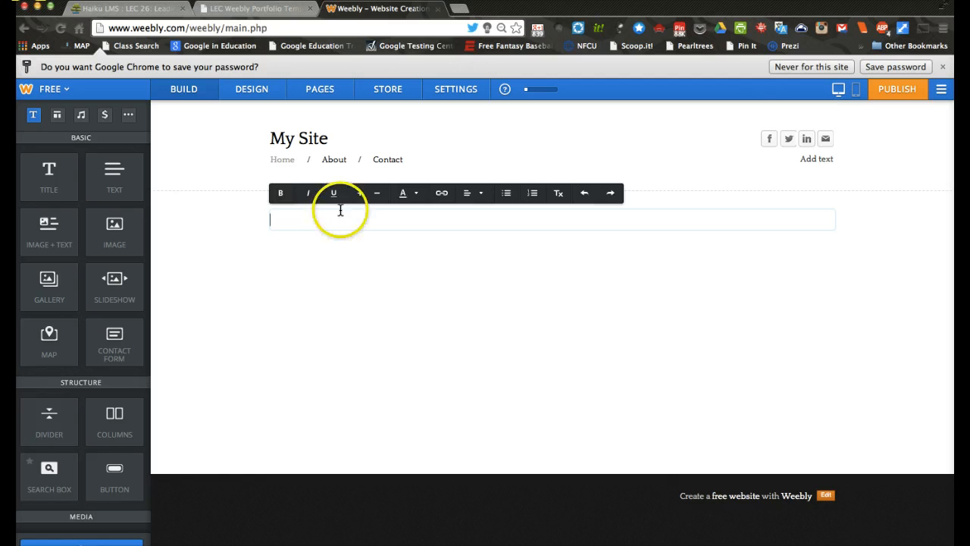
text(lajdsf;ljasodjiajfioj)
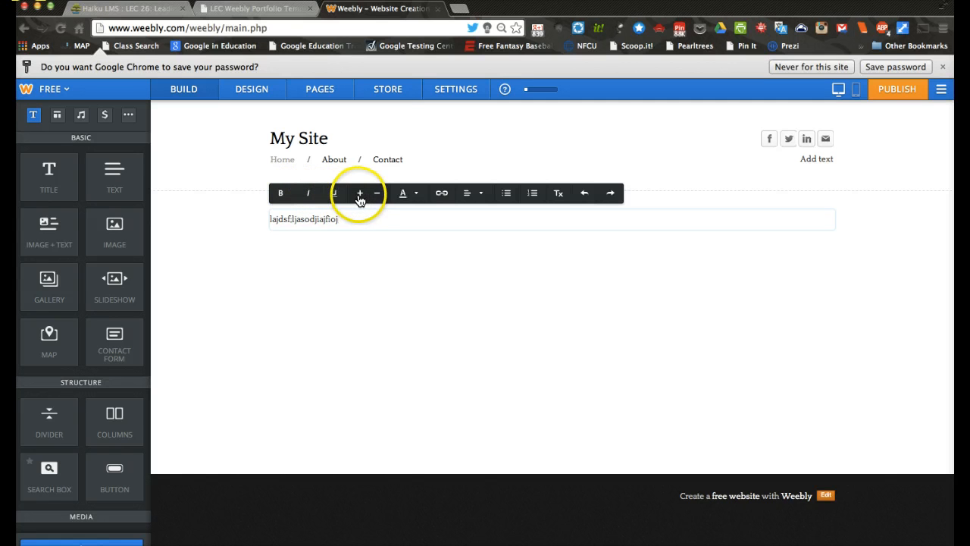
- Try increasing and decreasing the font size of the whole placeholder text
click(344, 220)
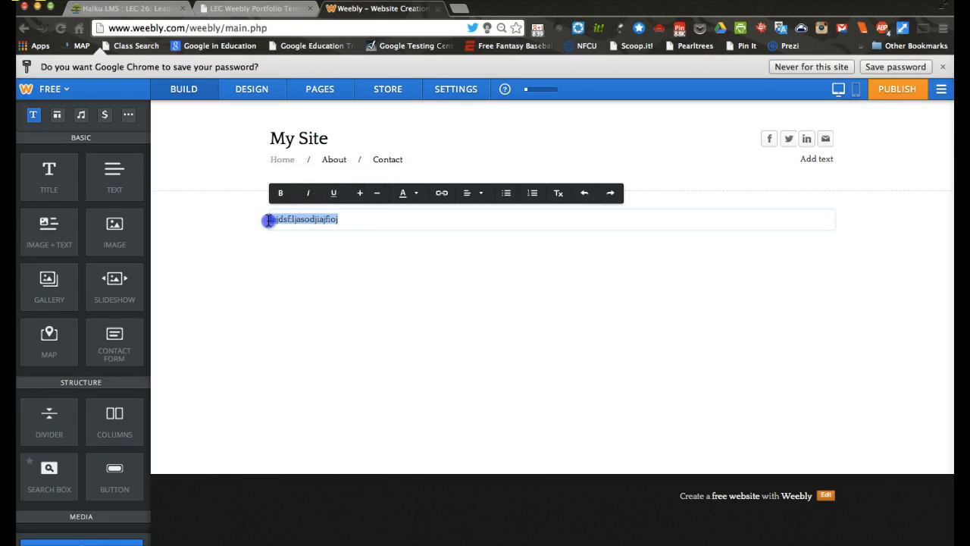
click(360, 194)
click(362, 194)
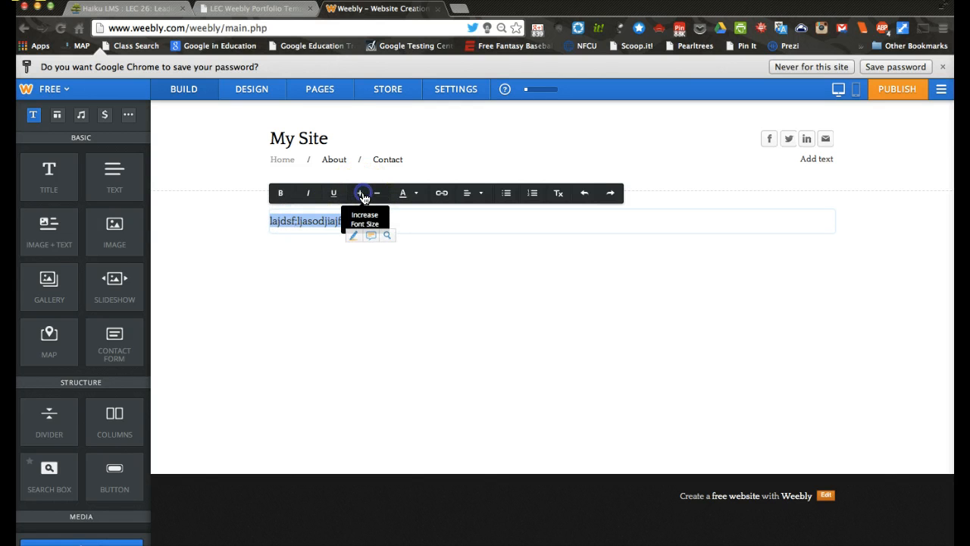
click(362, 194)
click(377, 194)
click(376, 194)
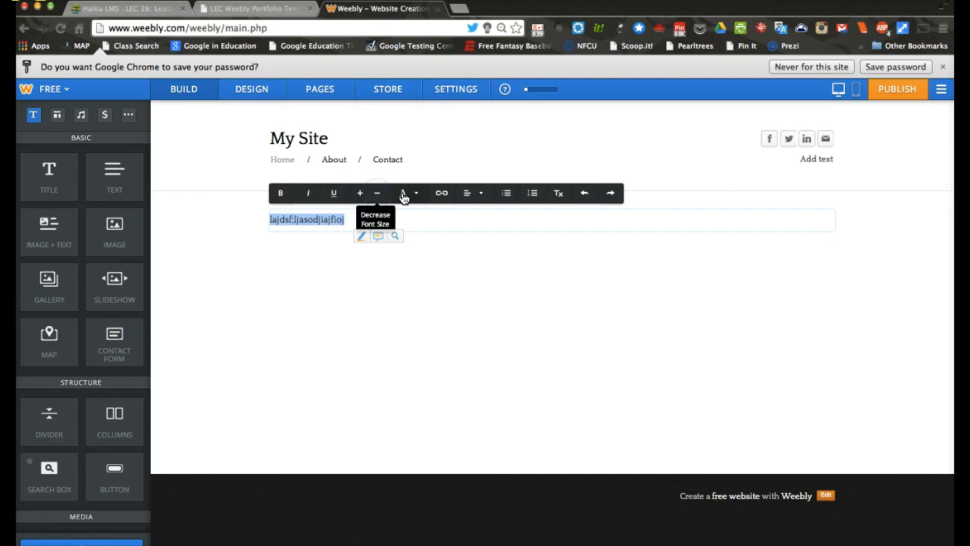
- Color the placeholder text dark red and align it left
click(404, 196)
click(476, 239)
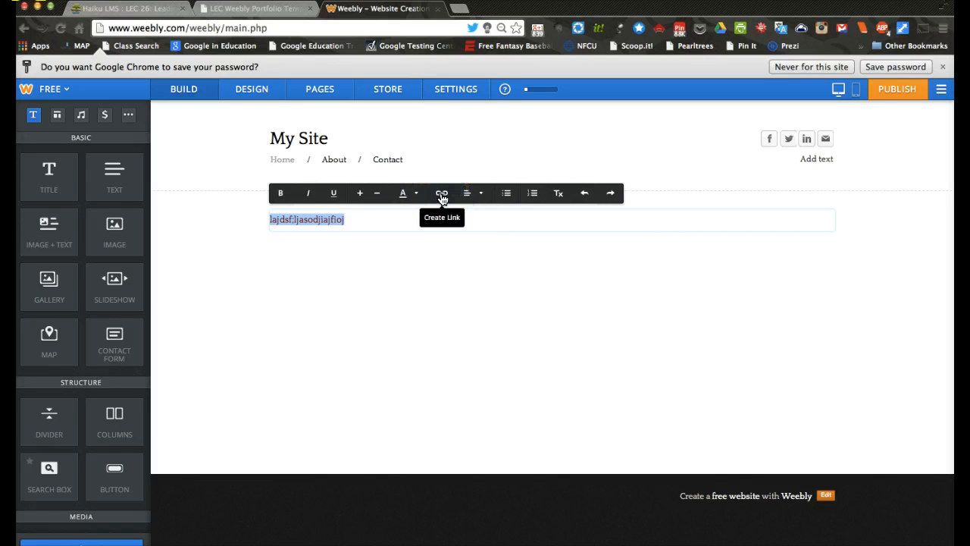
click(474, 192)
click(475, 216)
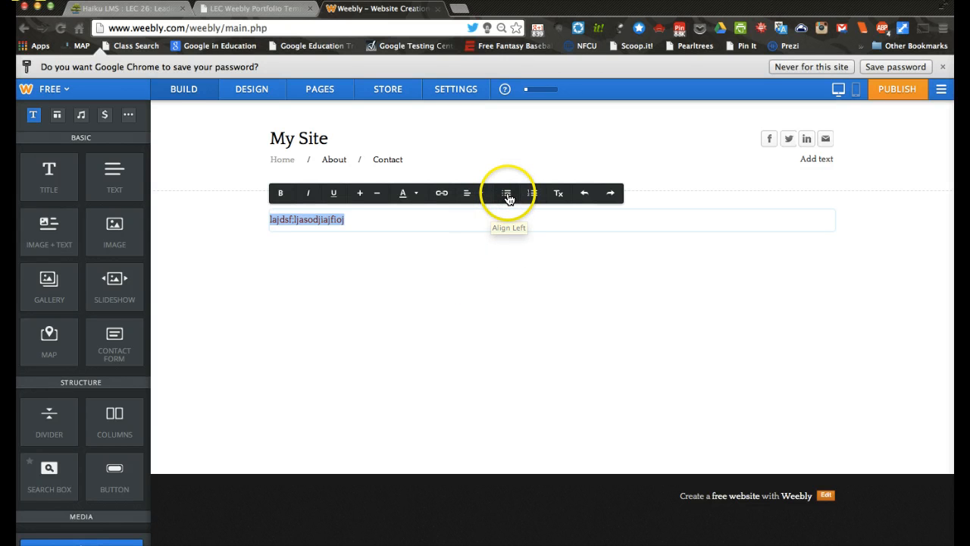
- Clear the placeholder text's formatting, and try undoing and redoing the edits
click(558, 196)
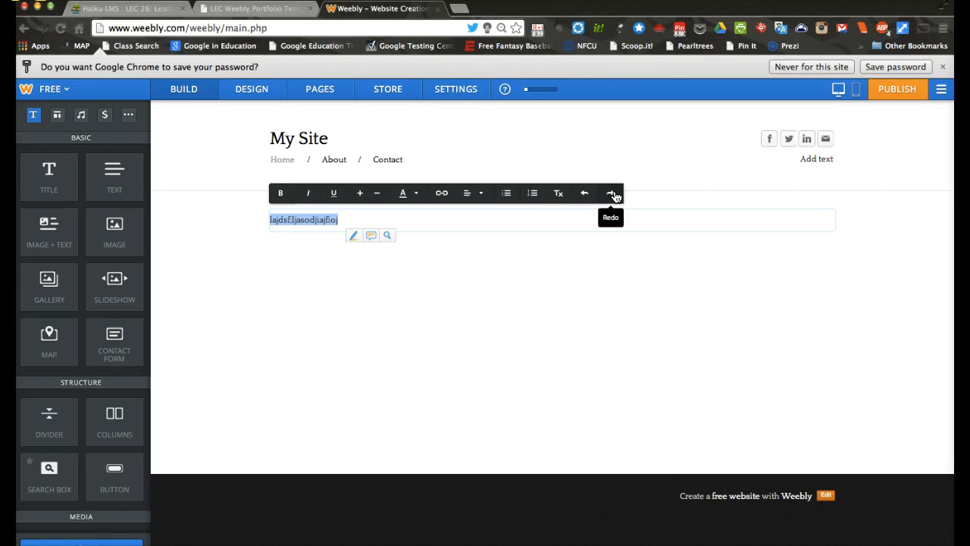
click(584, 194)
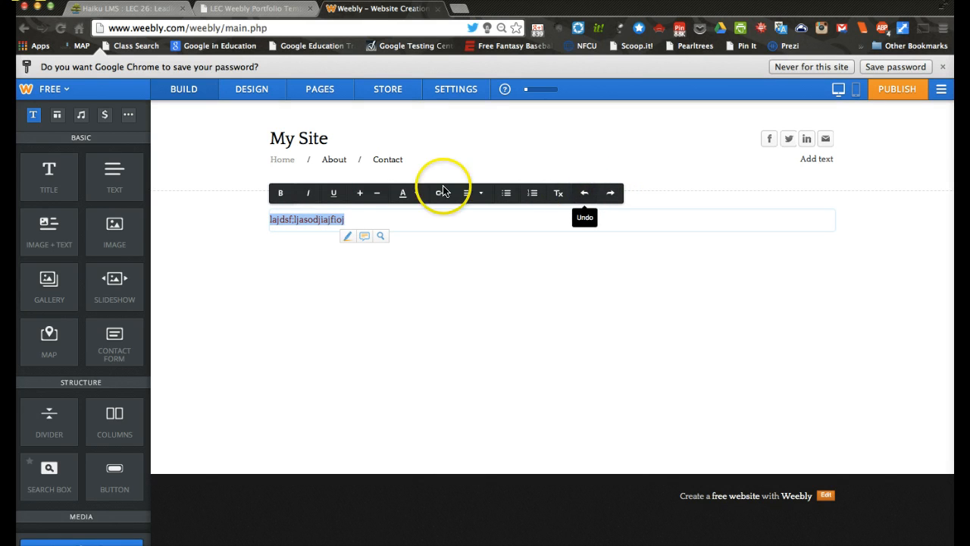
click(583, 194)
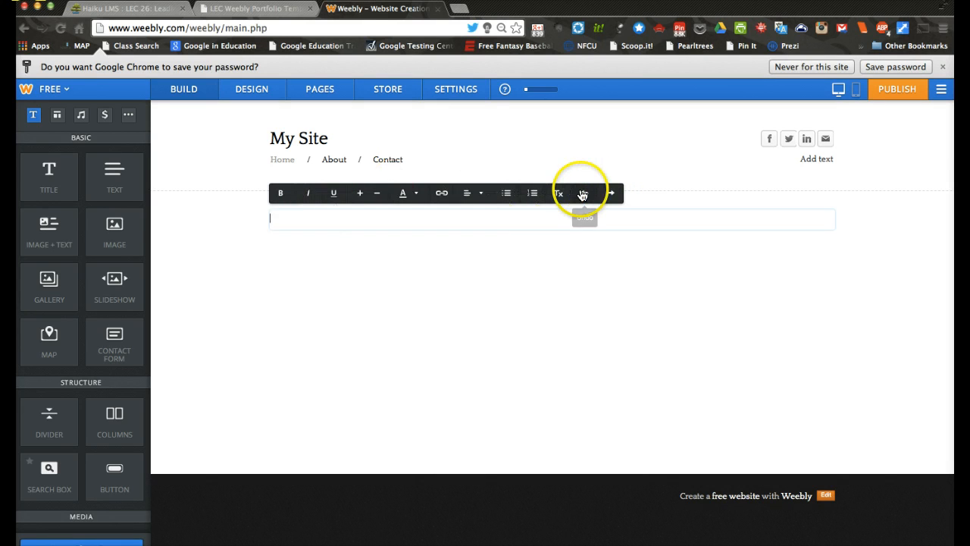
click(611, 197)
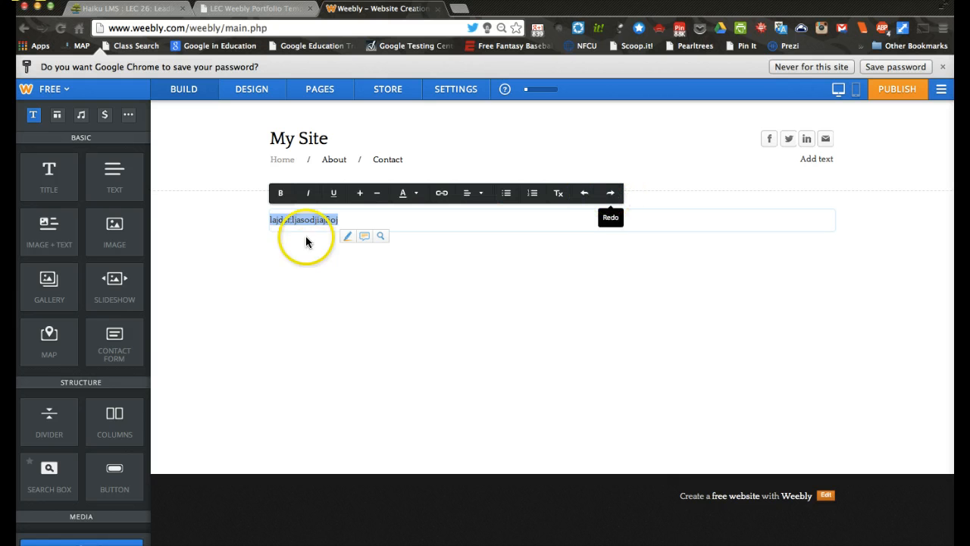
click(320, 219)
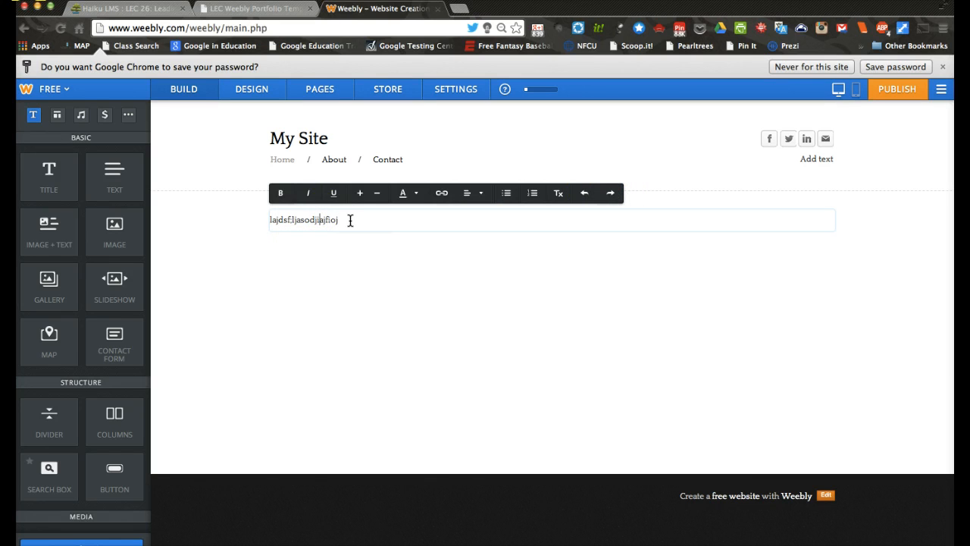
- Copy the full "Who am I and Why am I Here?" text from the site owner's All About page in the Haiku course, and return to Weebly
click(170, 8)
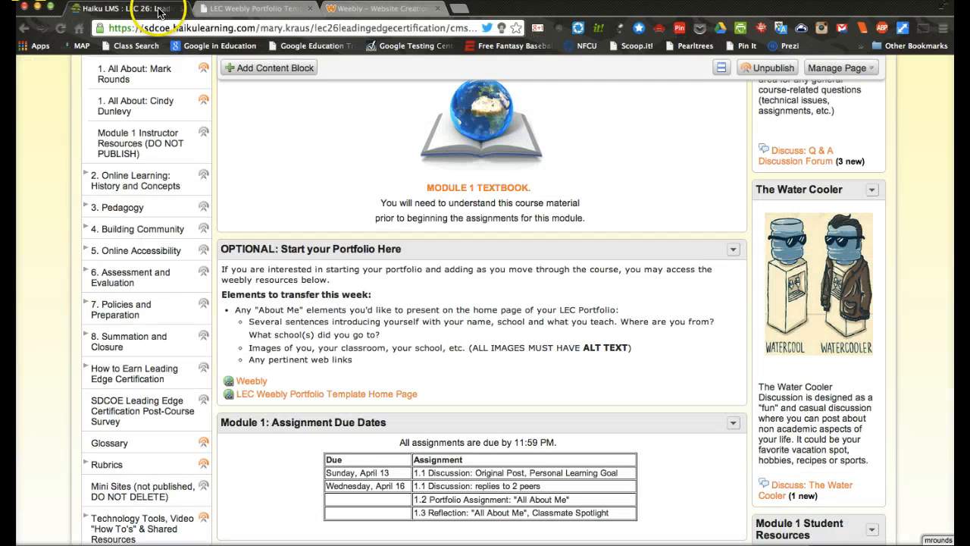
scroll(201, 191, up, 3)
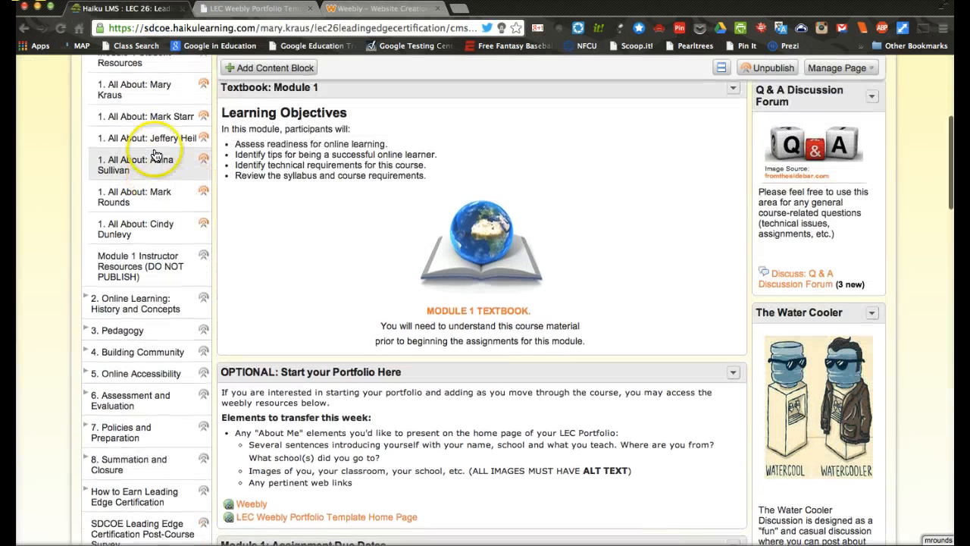
click(146, 198)
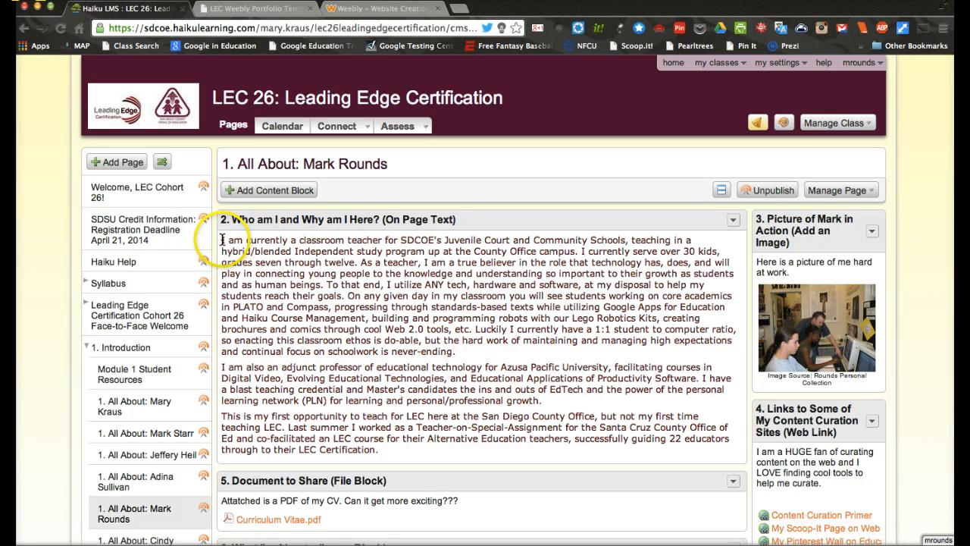
drag(237, 248, 410, 447)
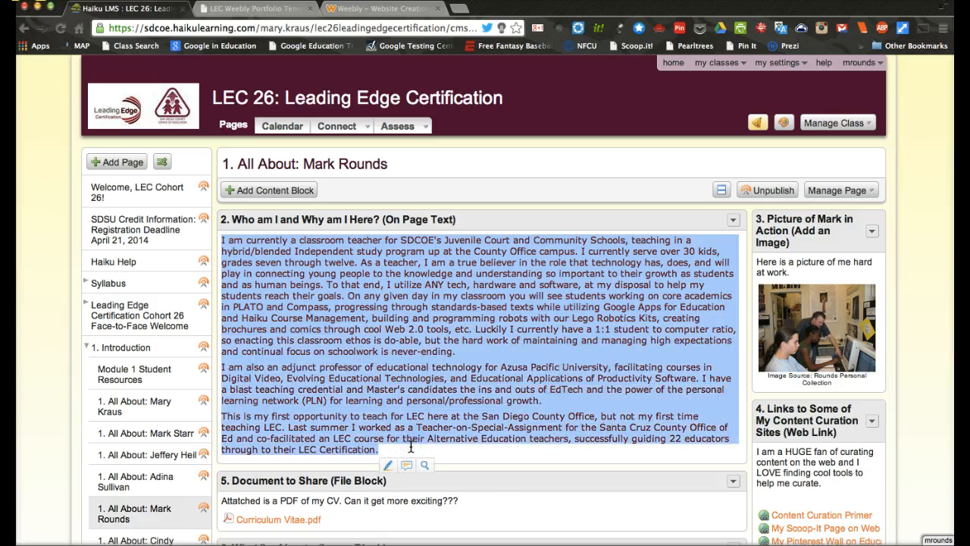
right_click(413, 319)
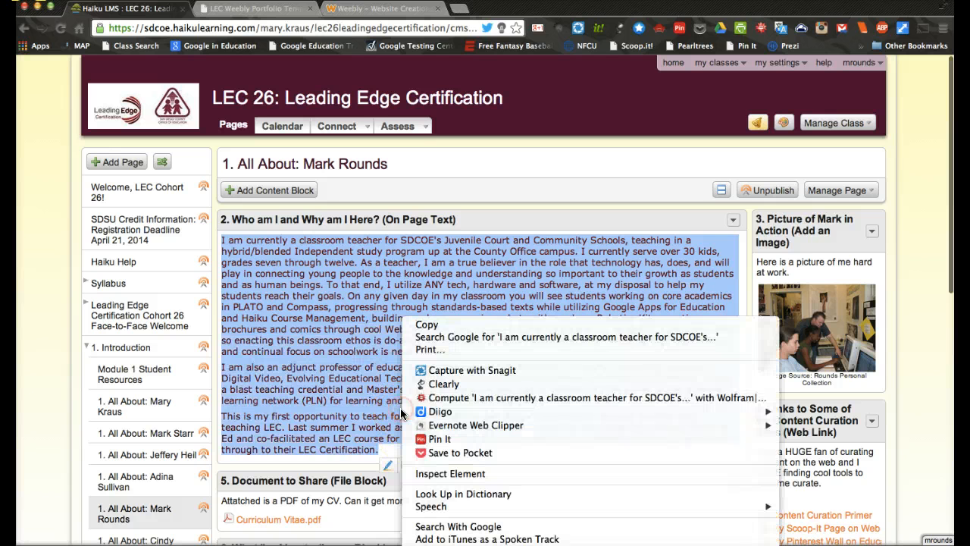
click(428, 324)
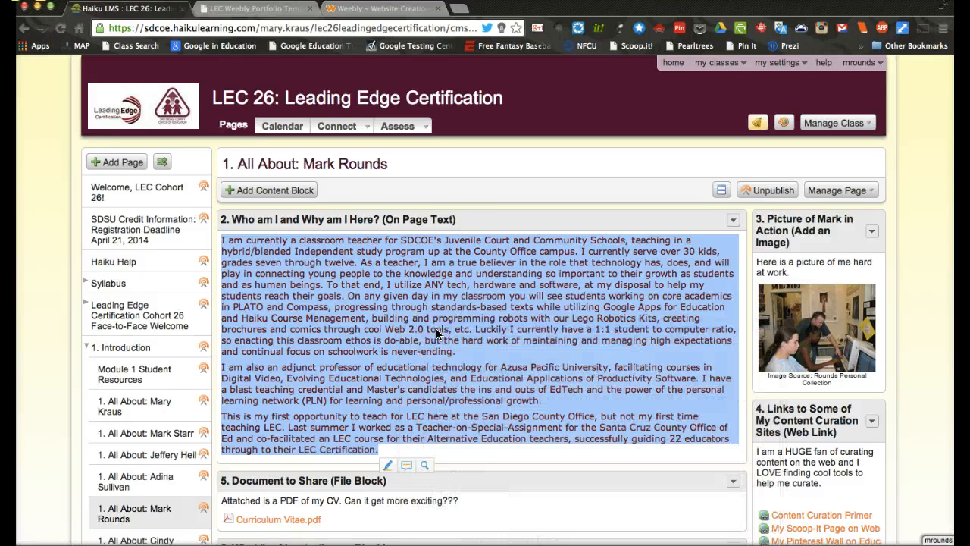
click(366, 8)
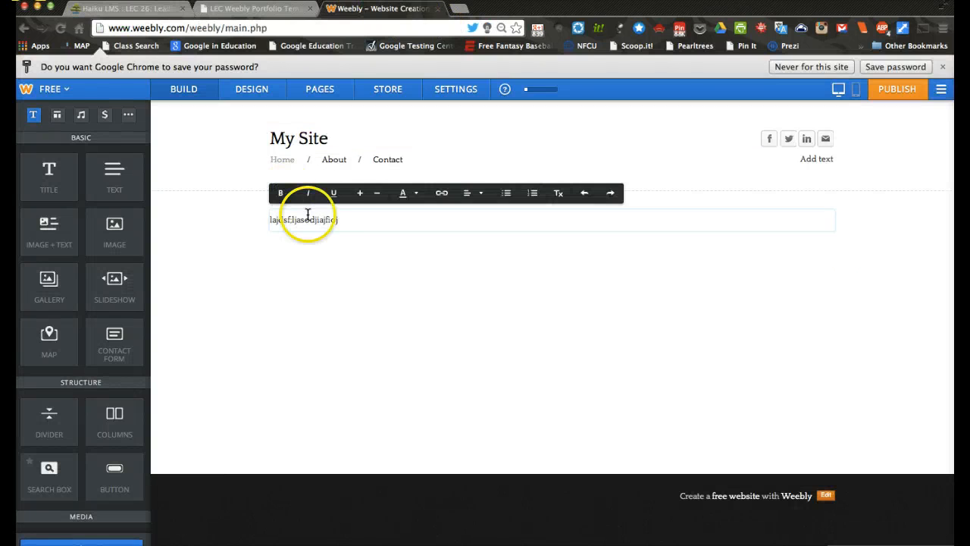
- Replace the placeholder text with the copied introduction and increase the font size of the whole text by one step
click(348, 218)
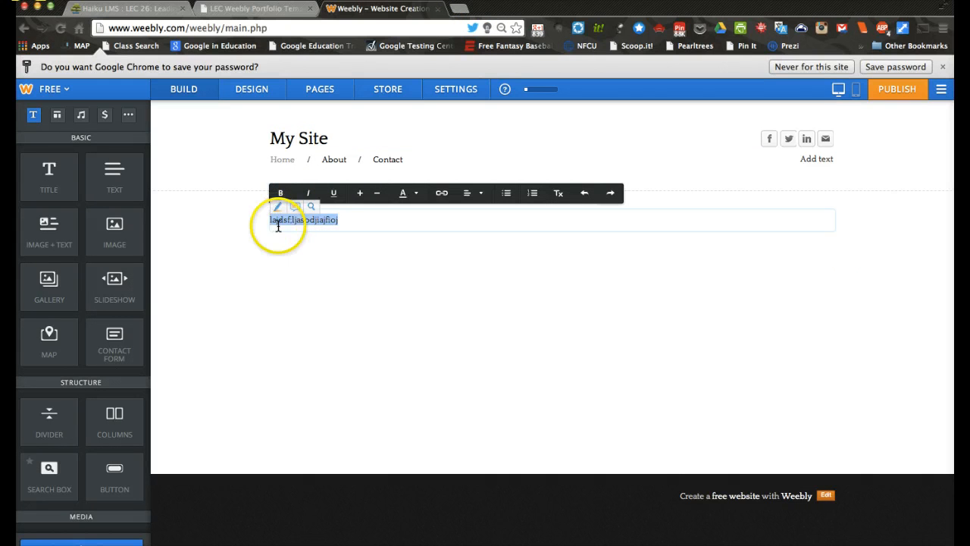
right_click(277, 224)
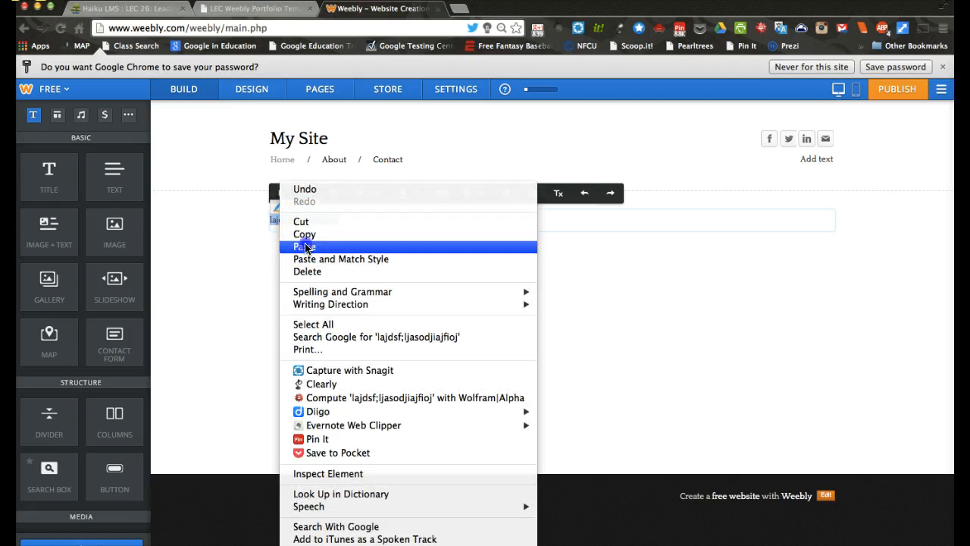
click(305, 247)
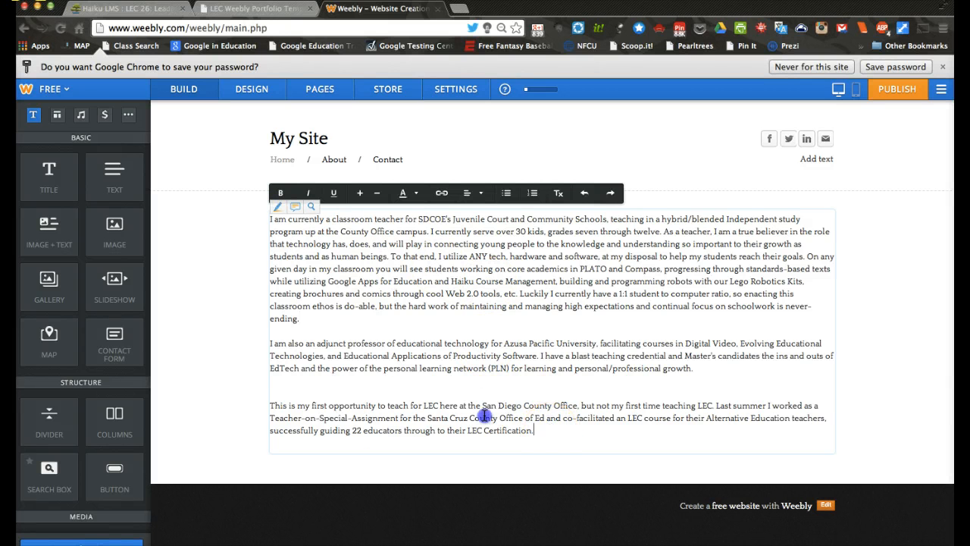
drag(534, 430, 268, 218)
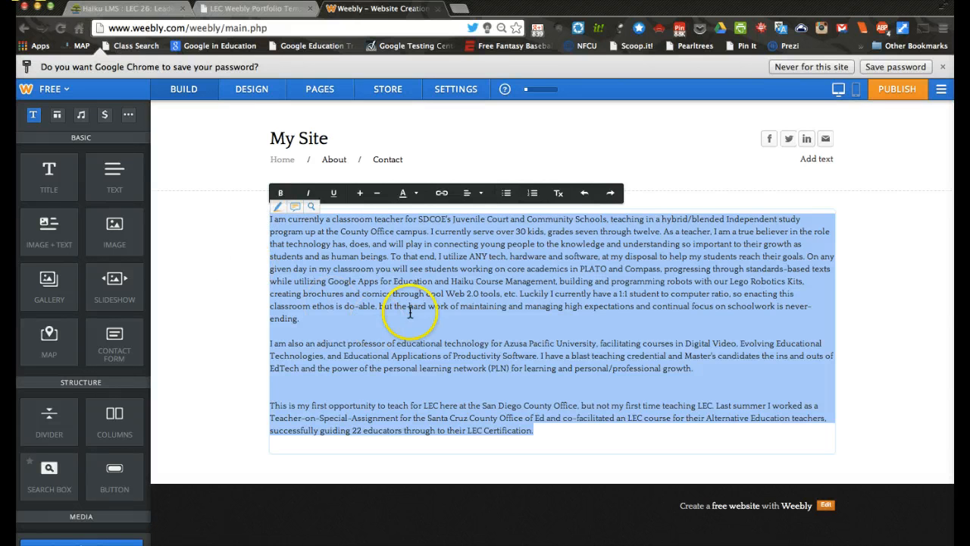
click(362, 194)
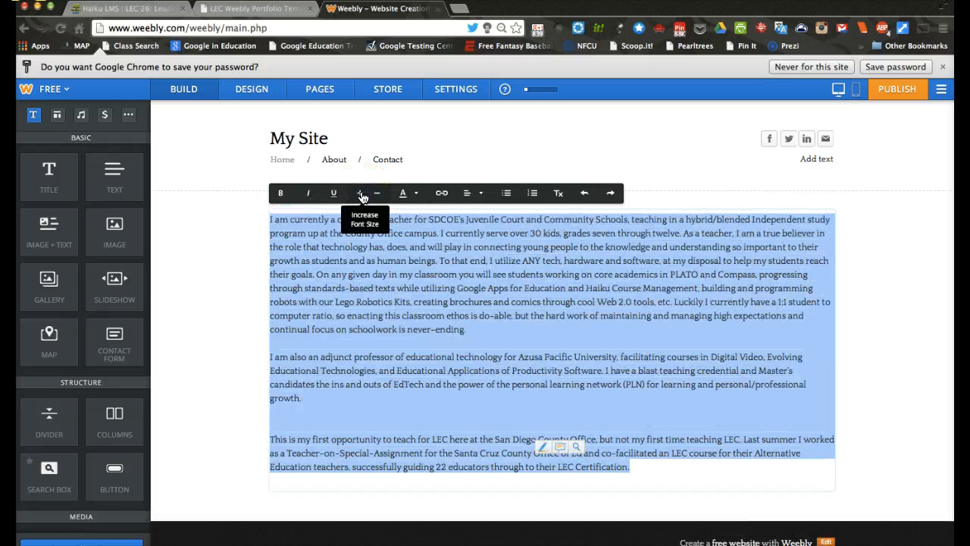
- Remove the blank lines between the three introduction paragraphs and leave text editing
click(297, 338)
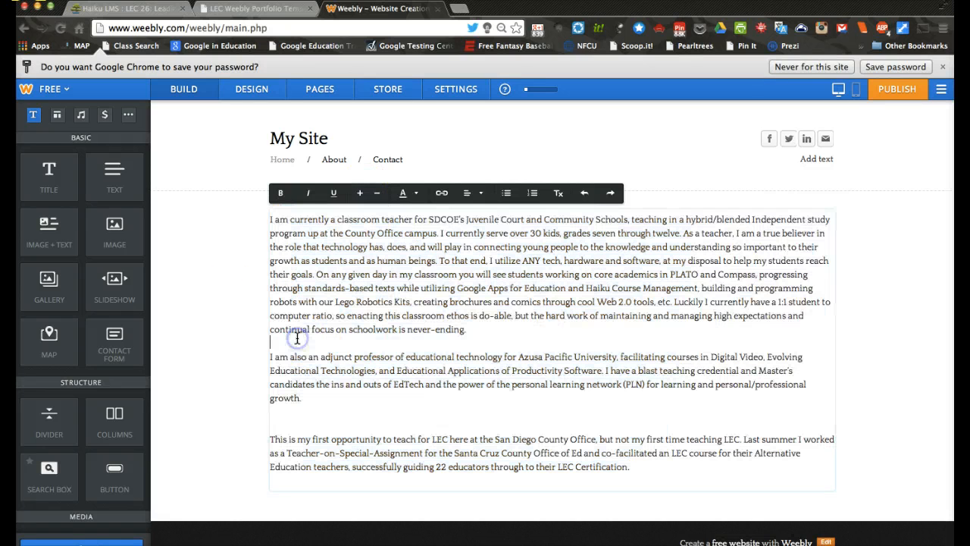
triple_click(297, 338)
key(BackSpace)
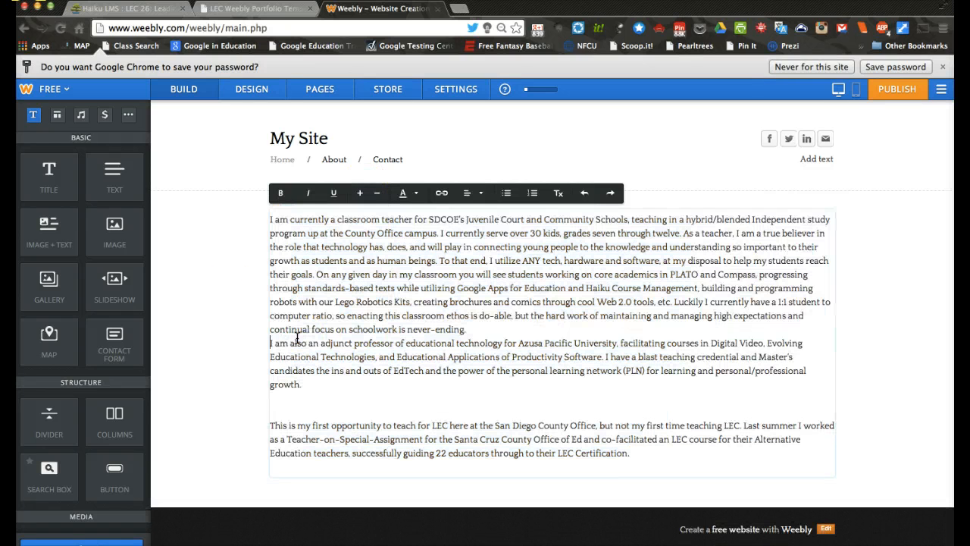
key(BackSpace)
click(283, 400)
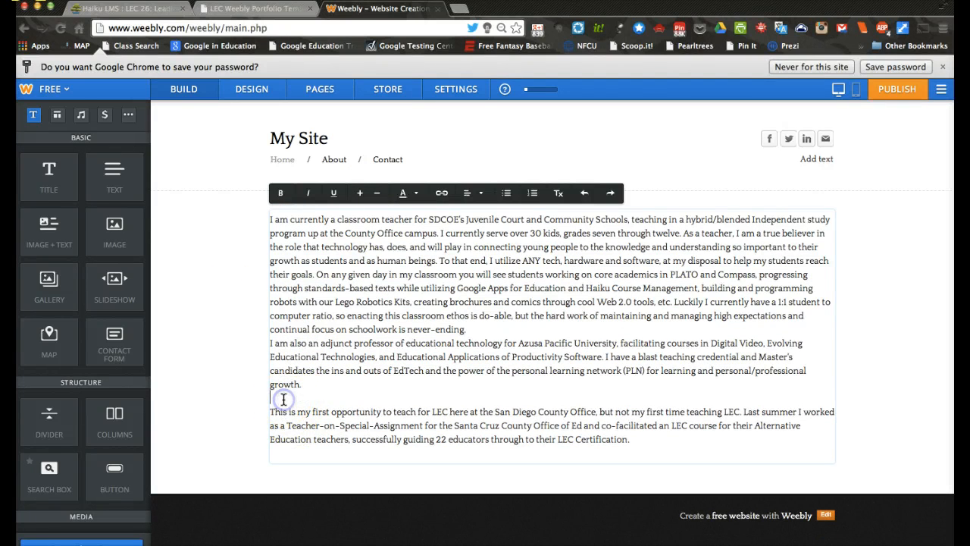
key(BackSpace)
click(206, 365)
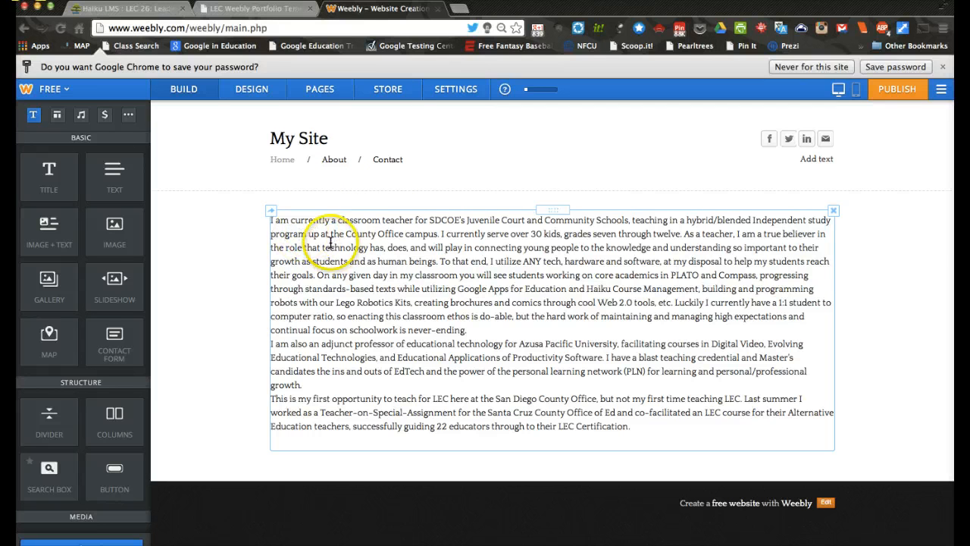
- Check the Home Page instructions about adding a picture in the LEC portfolio template, and return to the Weebly editor
click(243, 8)
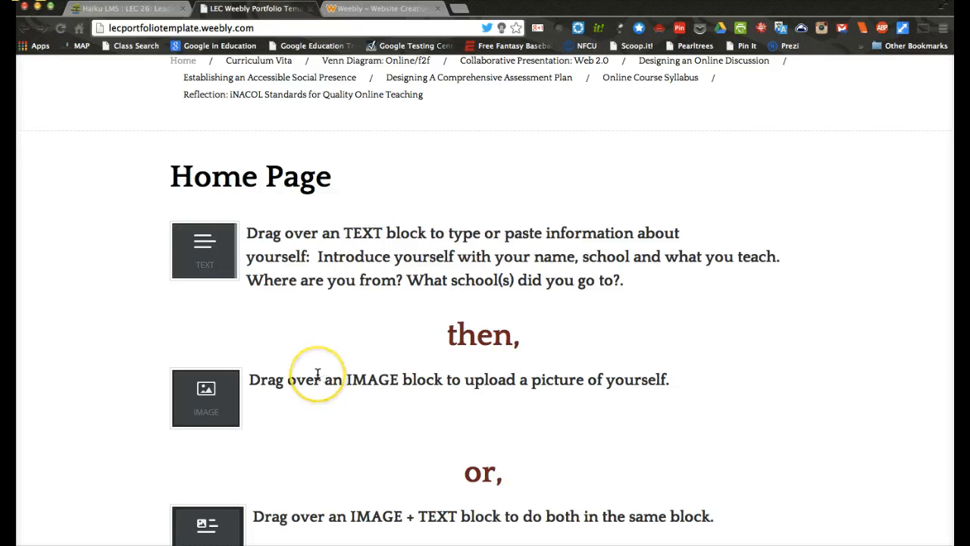
scroll(317, 373, down, 1)
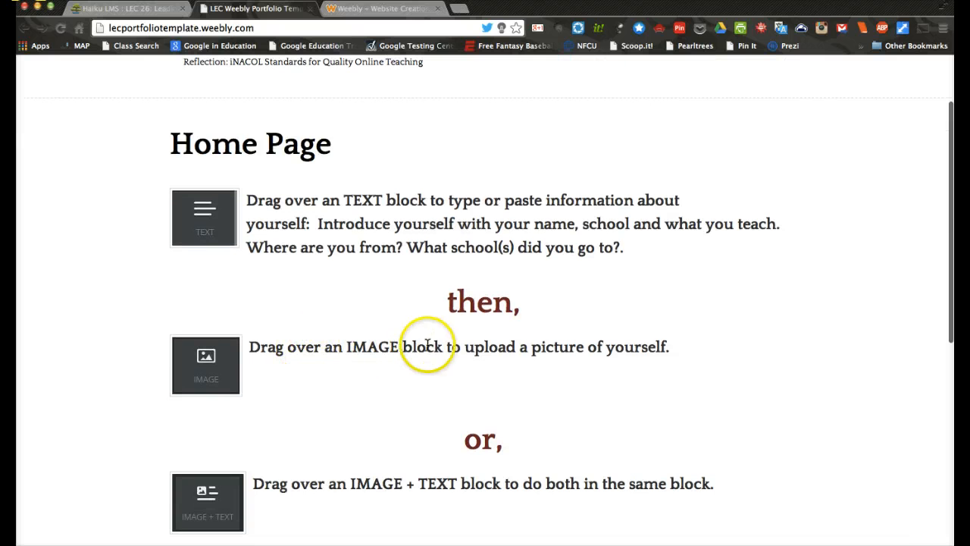
click(359, 11)
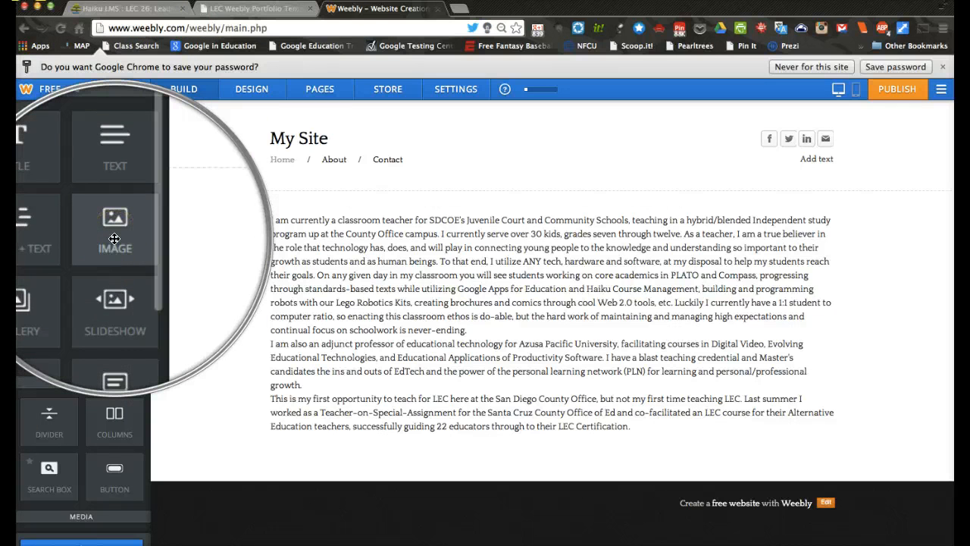
- Add an image block below the introduction text and start uploading a photo to it from the computer
drag(110, 234, 387, 248)
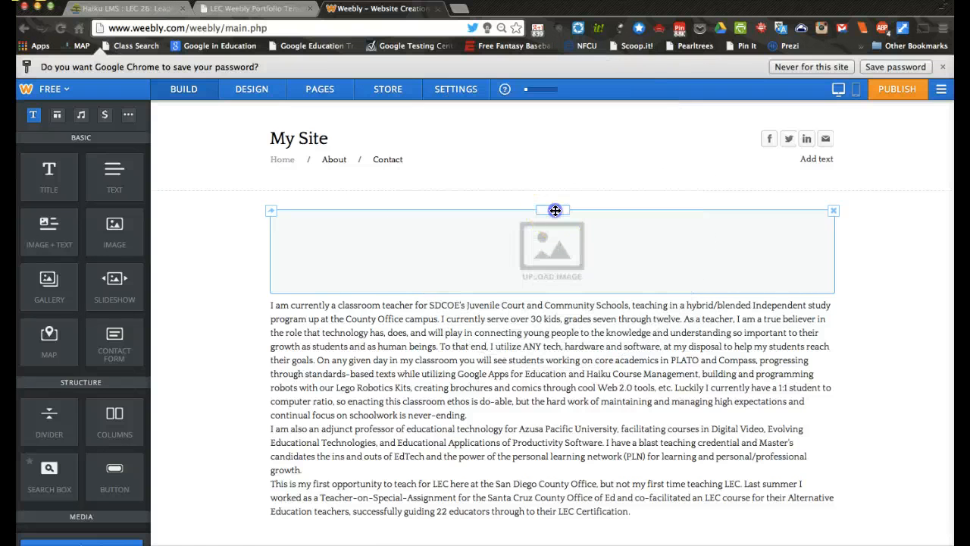
drag(555, 210, 551, 492)
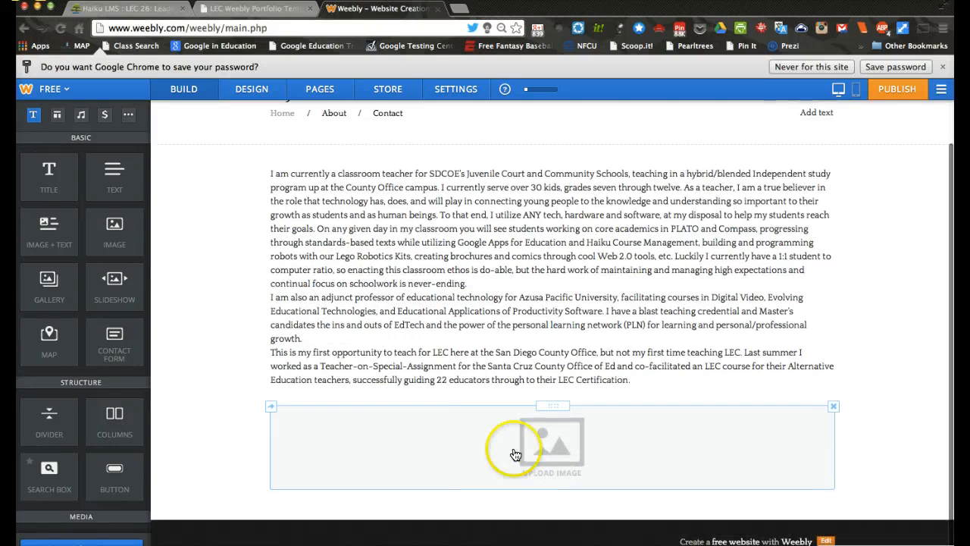
scroll(494, 409, down, 1)
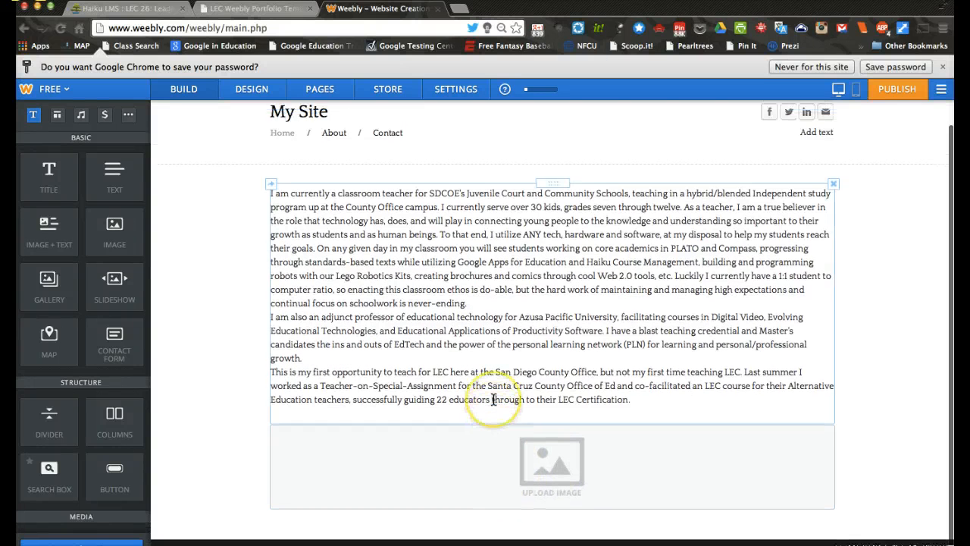
click(551, 466)
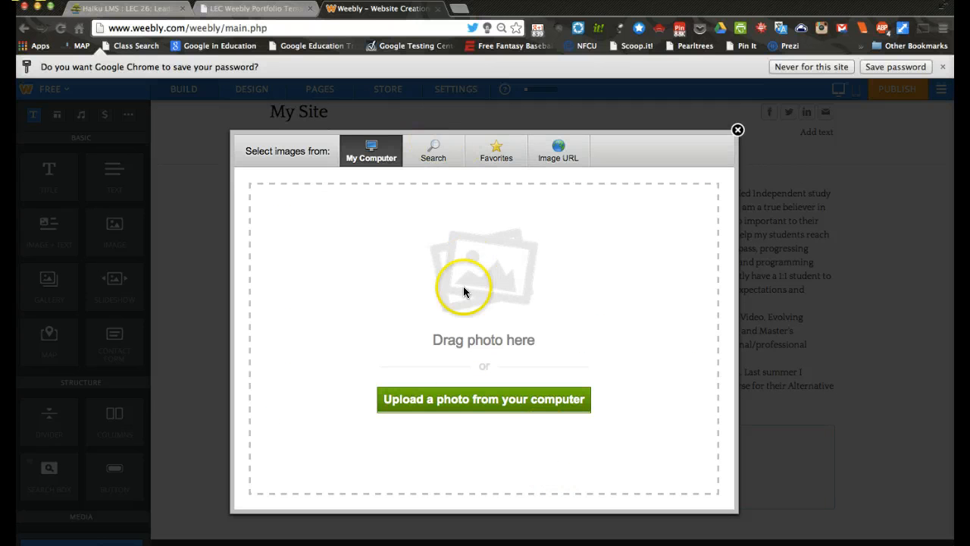
click(466, 409)
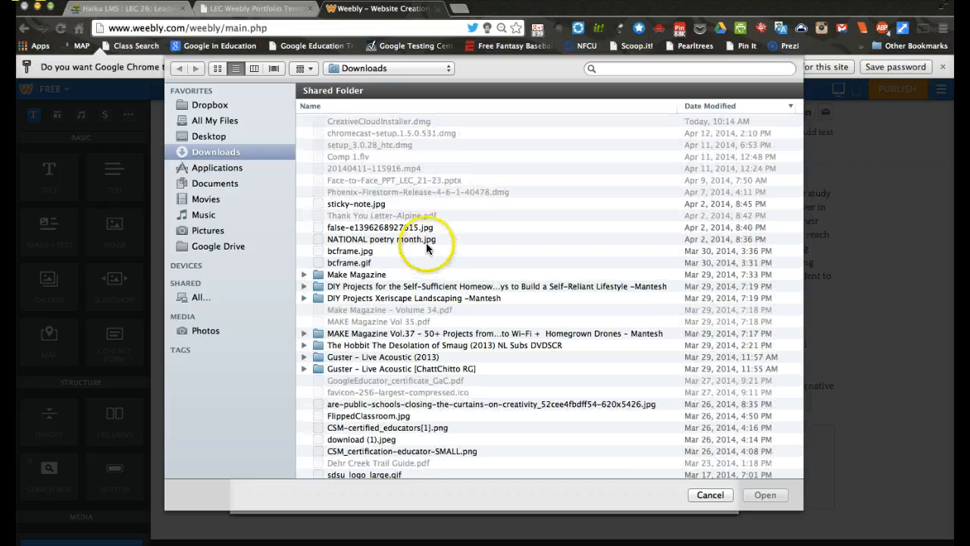
- Look through the Downloads folder for a picture of the site owner, collapsing the Austin Anniversary 2013 2013 folder
scroll(417, 268, down, 10)
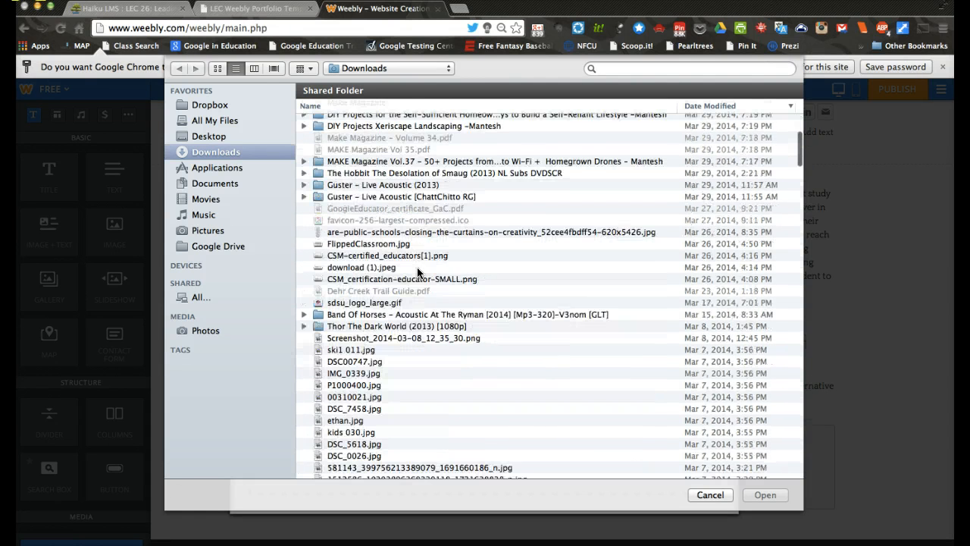
scroll(417, 267, down, 5)
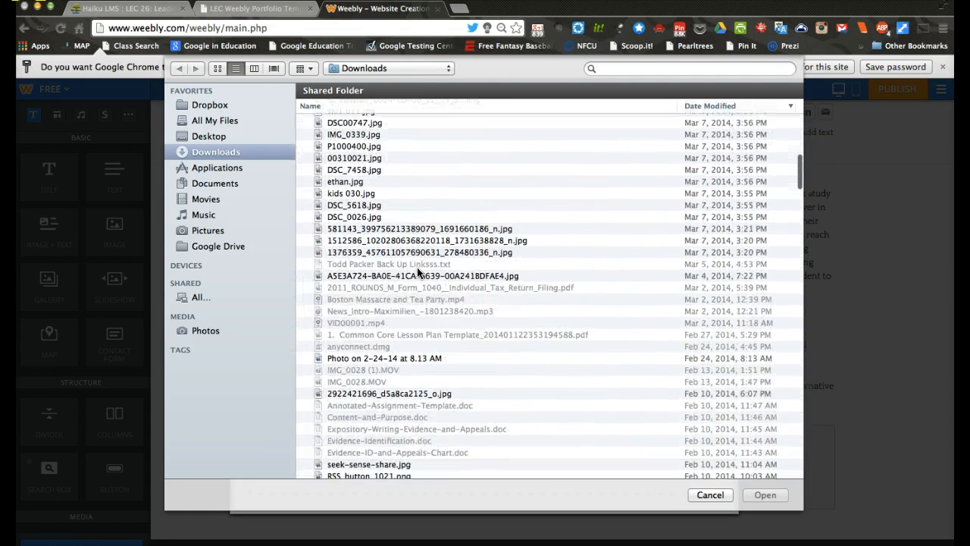
scroll(417, 267, down, 8)
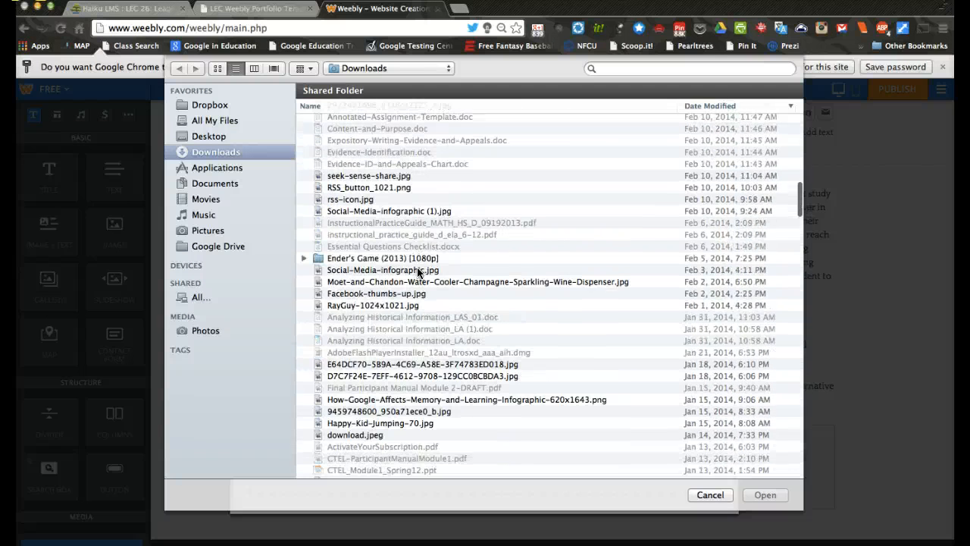
scroll(417, 270, down, 6)
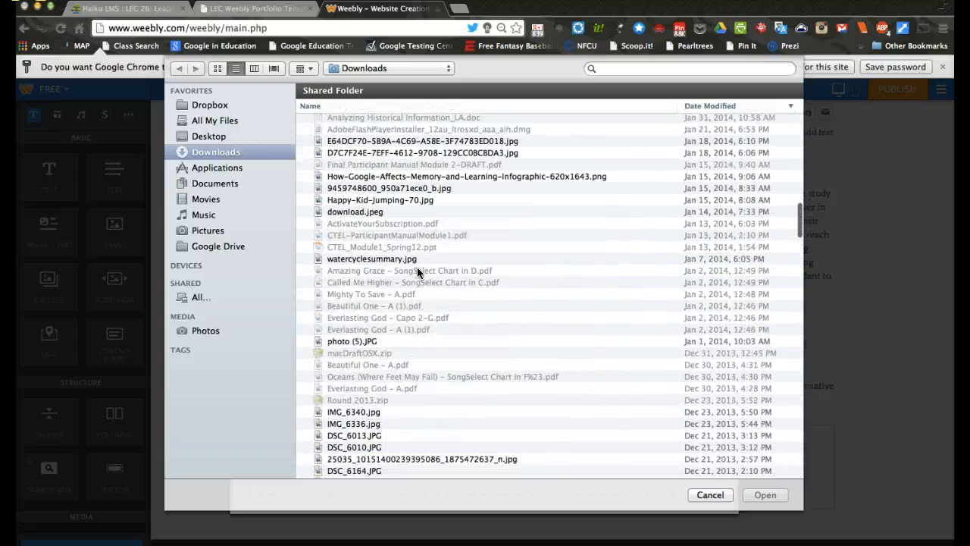
scroll(417, 270, down, 2)
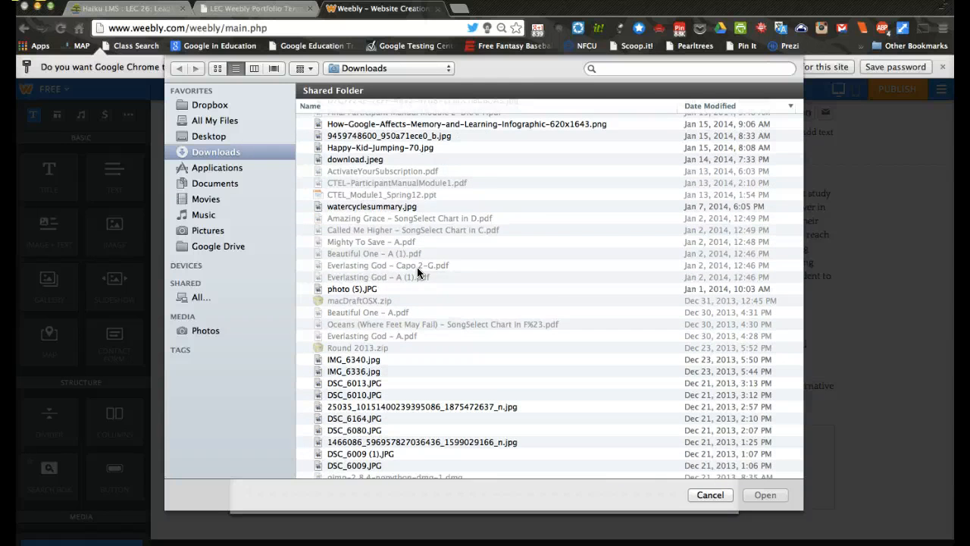
scroll(417, 272, down, 7)
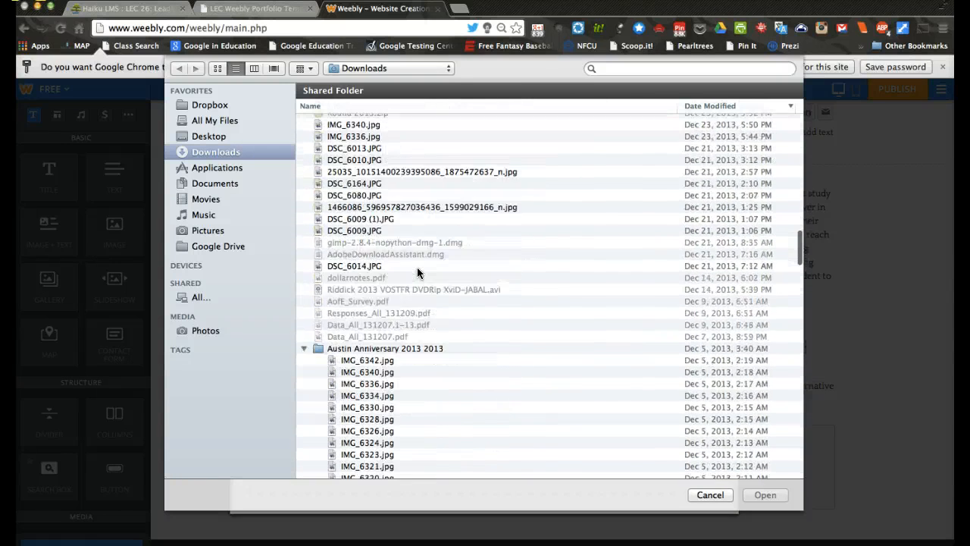
scroll(416, 273, down, 3)
click(304, 261)
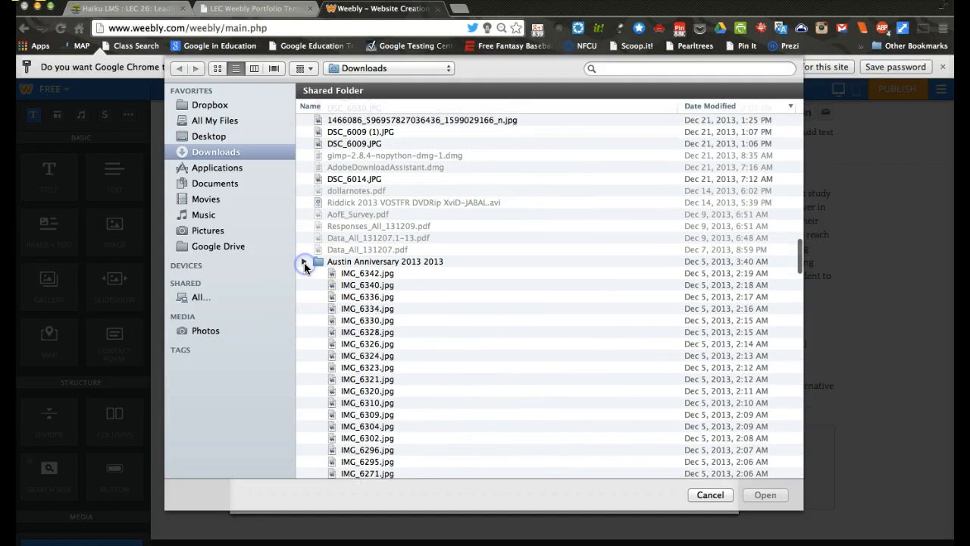
scroll(348, 279, down, 2)
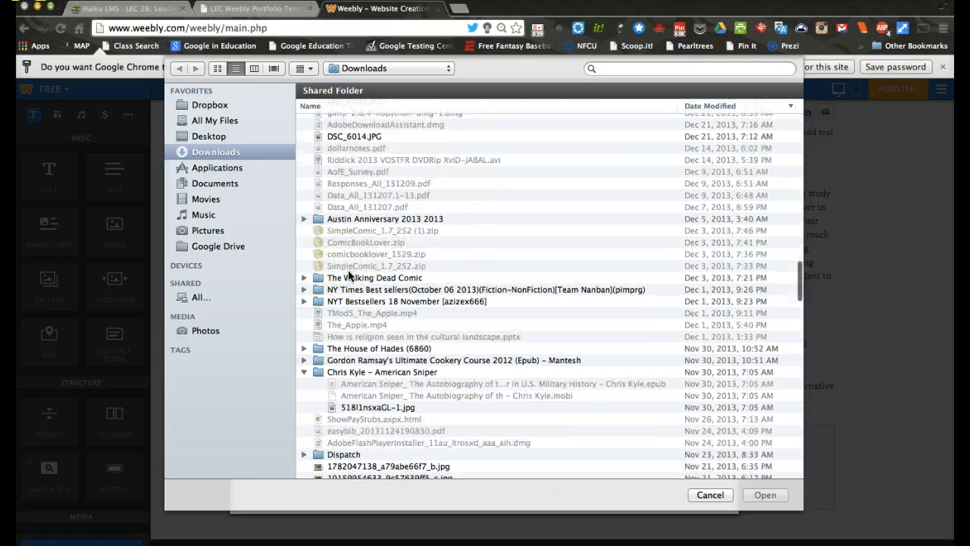
scroll(348, 273, down, 5)
scroll(348, 273, up, 6)
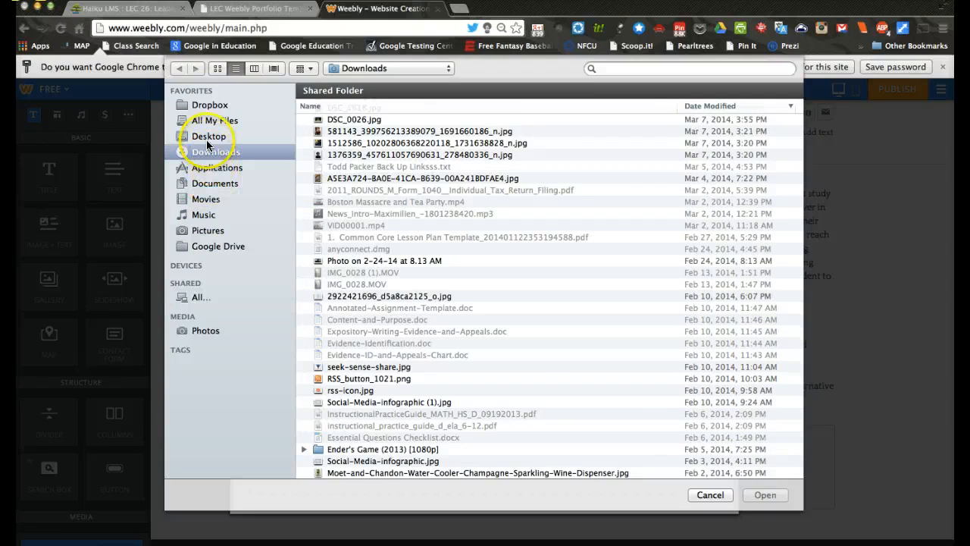
- Upload "Photo on 3-9-12 at 10.jpg" from the Desktop folder into the image block
click(209, 136)
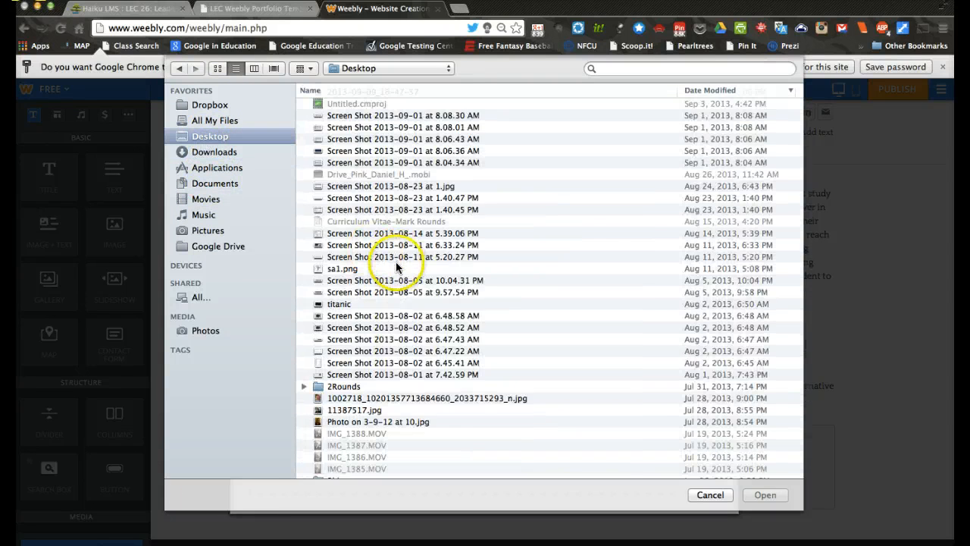
scroll(368, 323, down, 5)
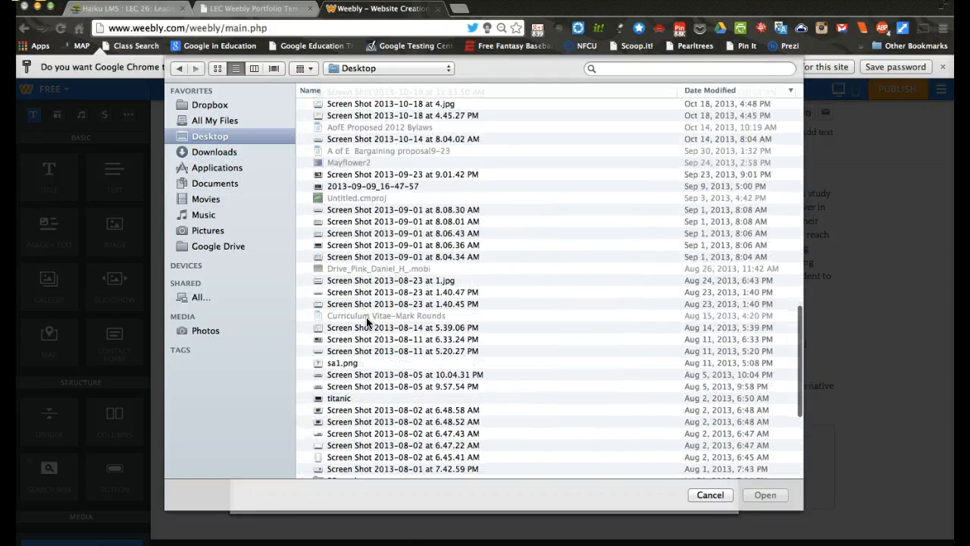
scroll(368, 322, down, 5)
click(367, 307)
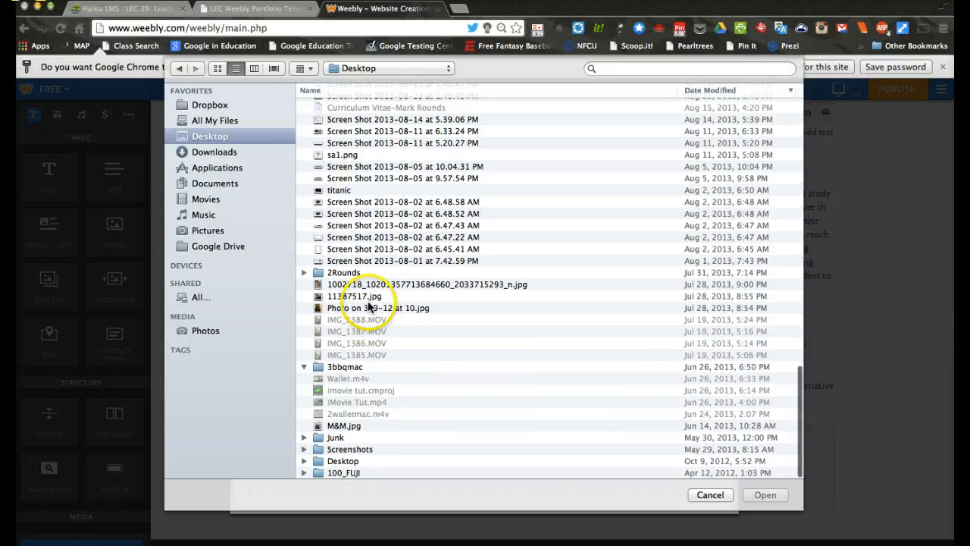
click(762, 494)
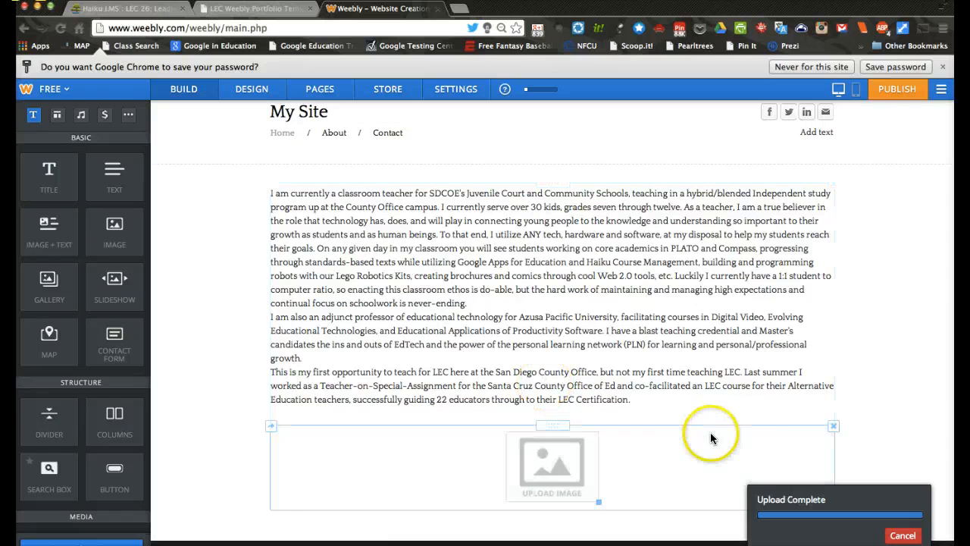
scroll(736, 404, down, 5)
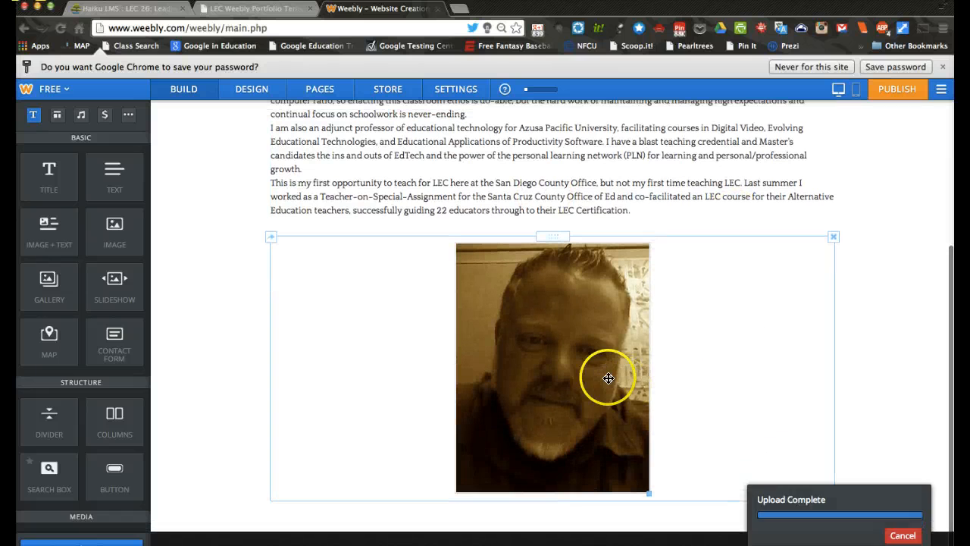
- Open the uploaded portrait in the image editor and shrink it by moving its upper corner inward
click(598, 375)
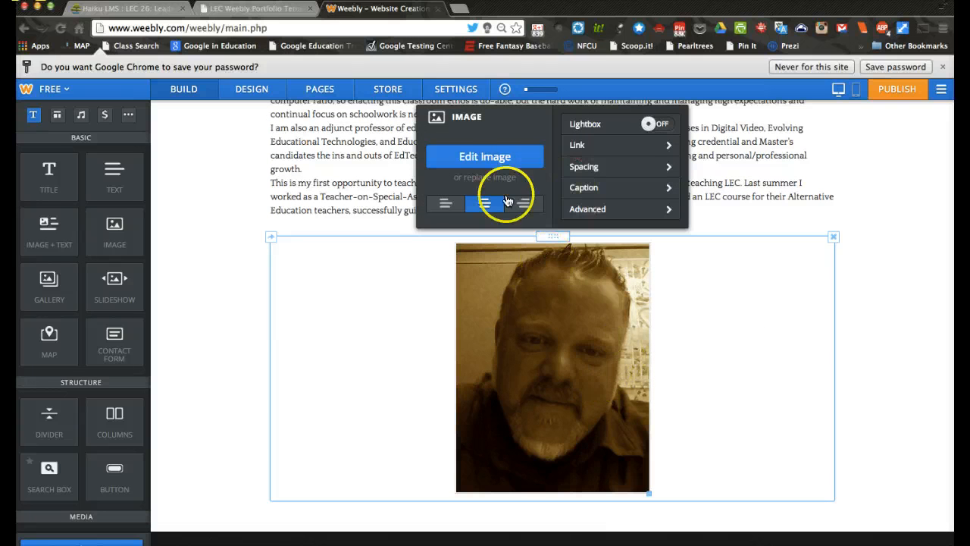
click(491, 159)
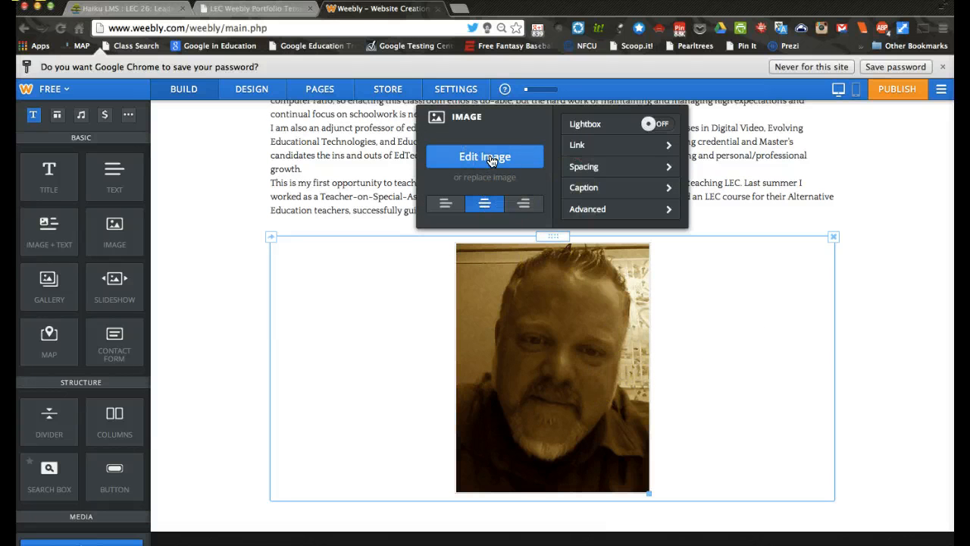
click(491, 158)
click(425, 314)
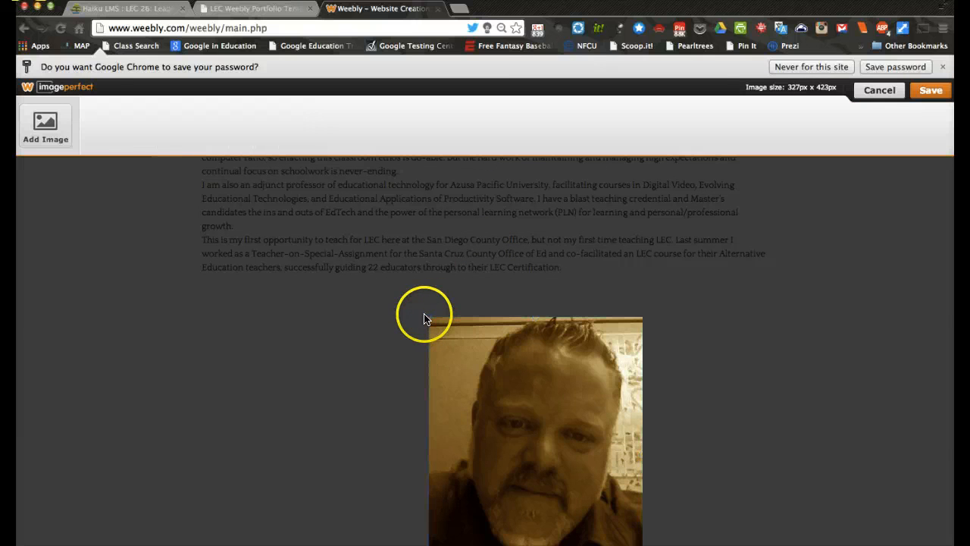
click(430, 319)
drag(432, 321, 486, 362)
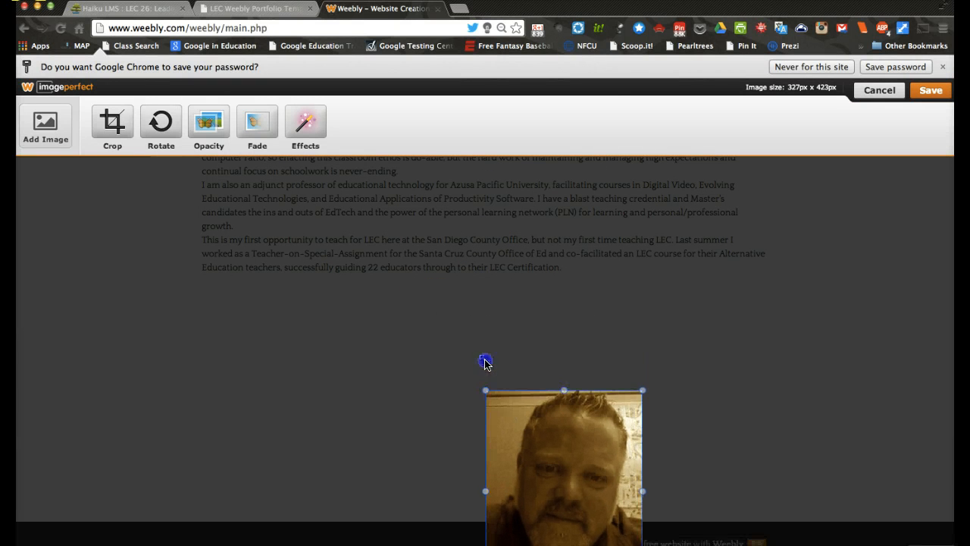
- Move the shrunken portrait to the left side of the area below the introduction and save the edited image
drag(568, 492, 353, 376)
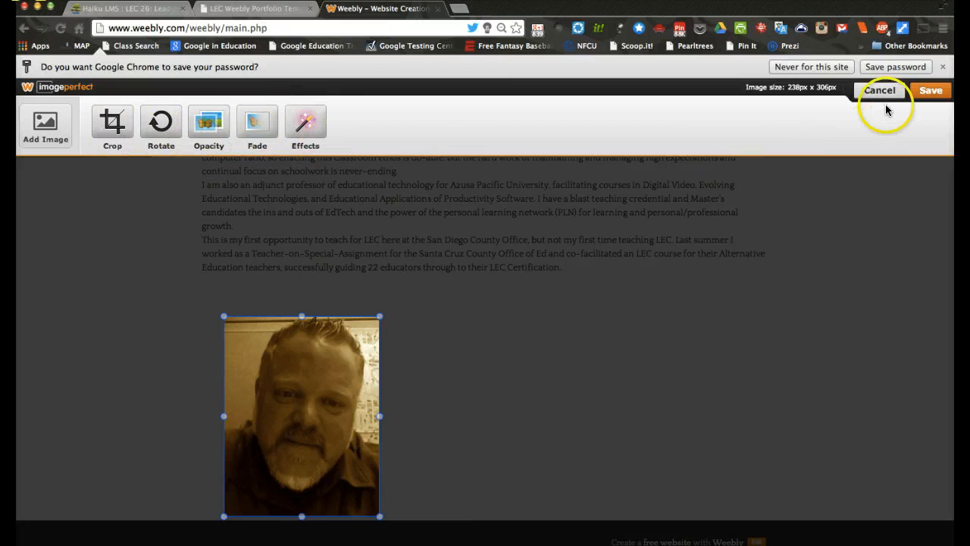
click(931, 91)
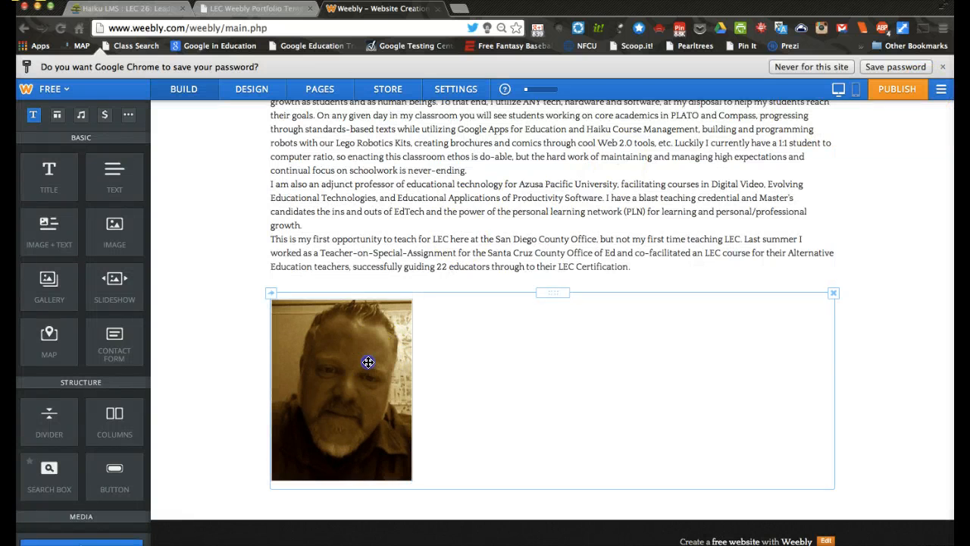
click(372, 360)
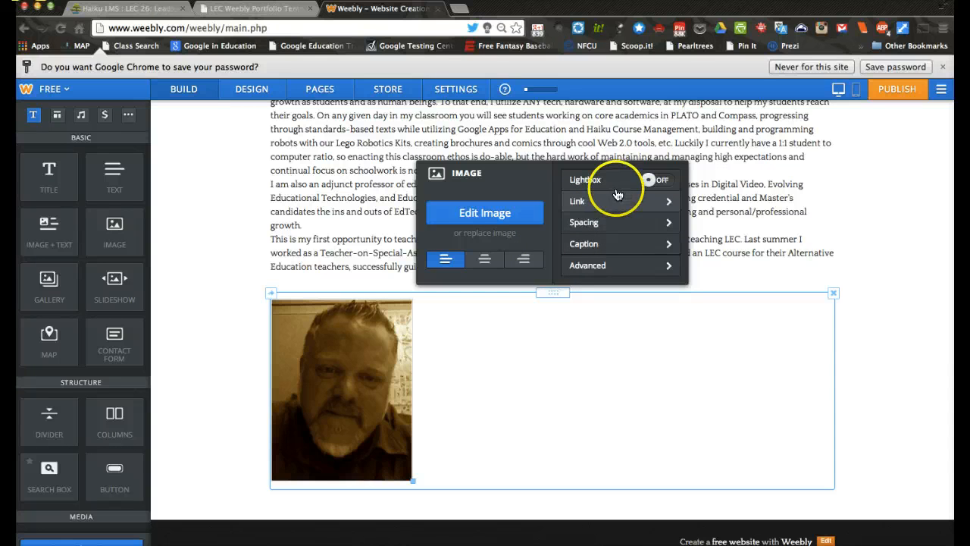
click(599, 244)
click(508, 201)
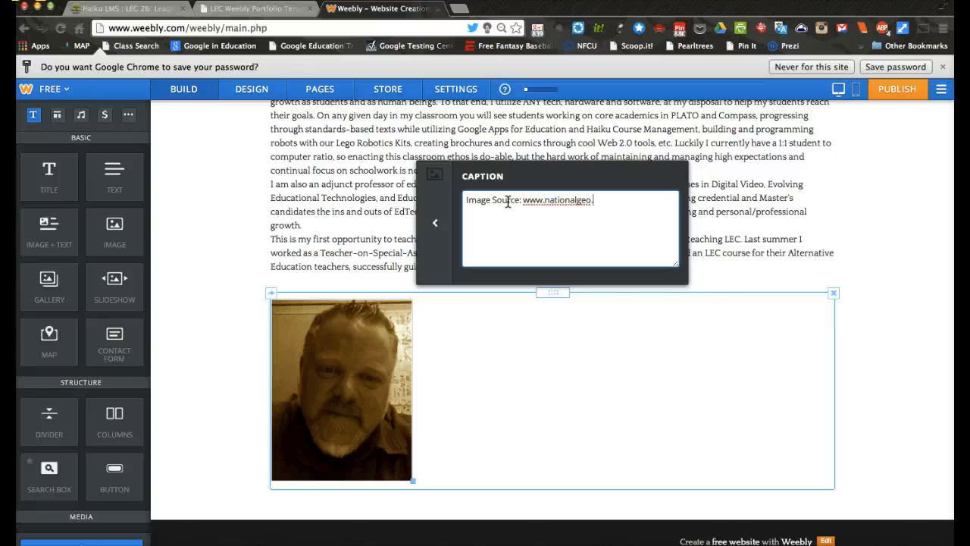
click(435, 222)
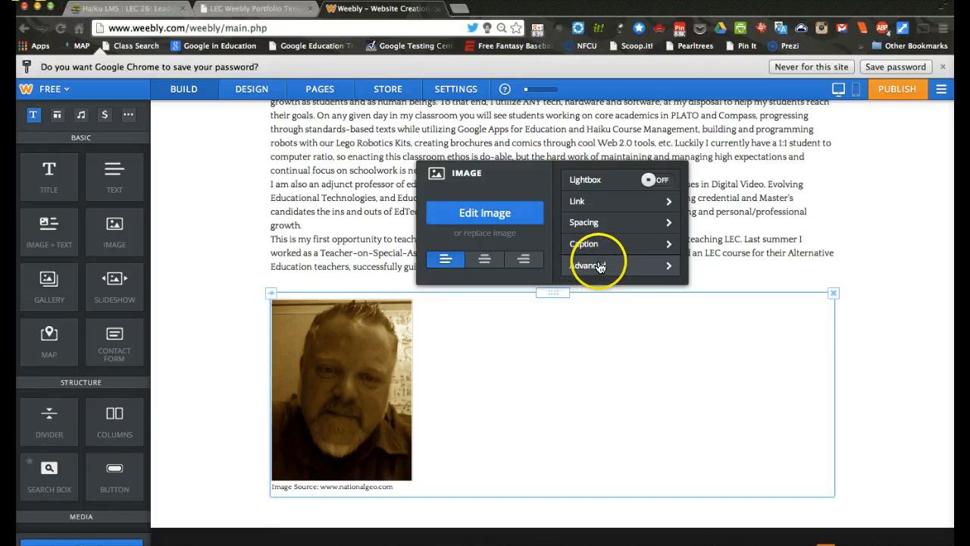
- Complete the portrait's alt text so it describes a picture of the site owner by full name
click(602, 268)
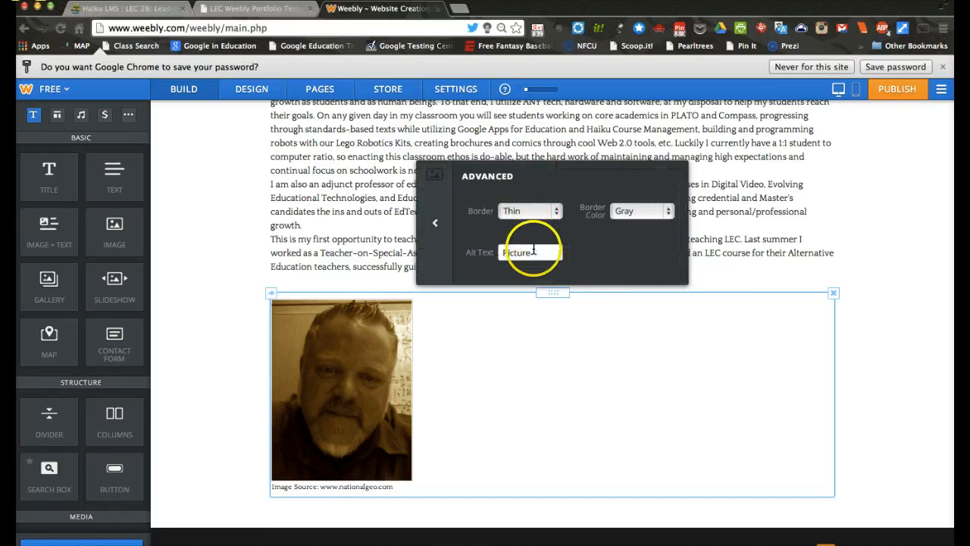
click(533, 254)
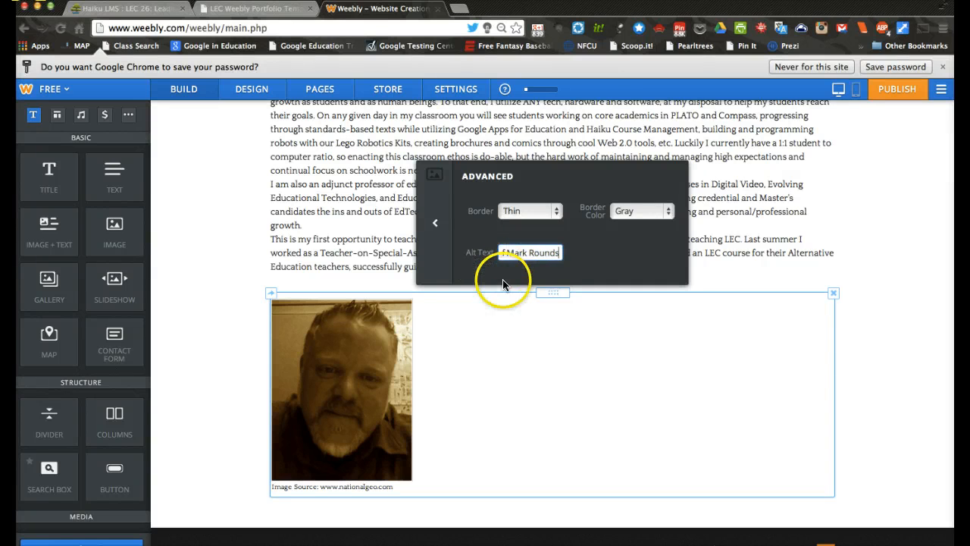
click(436, 222)
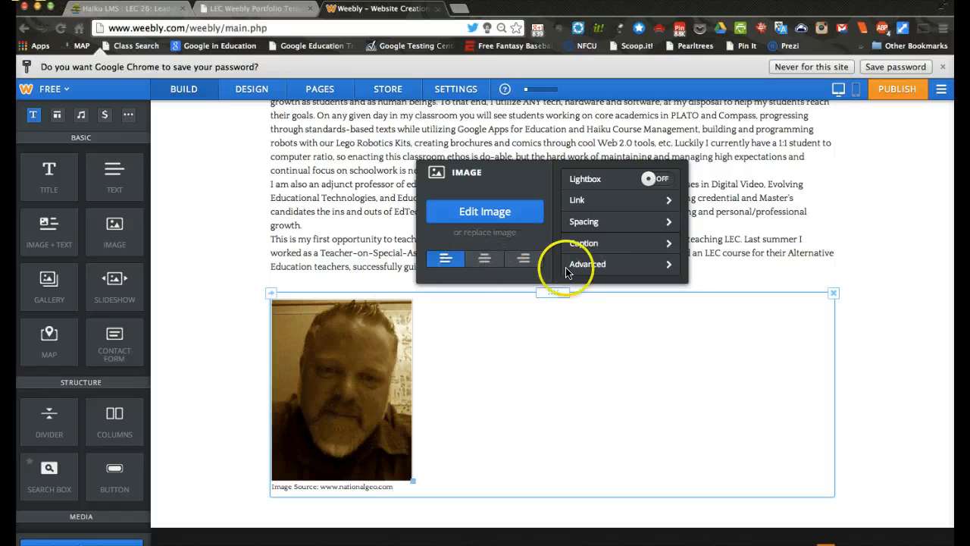
- Remove the source caption from the portrait and close its image settings
click(619, 244)
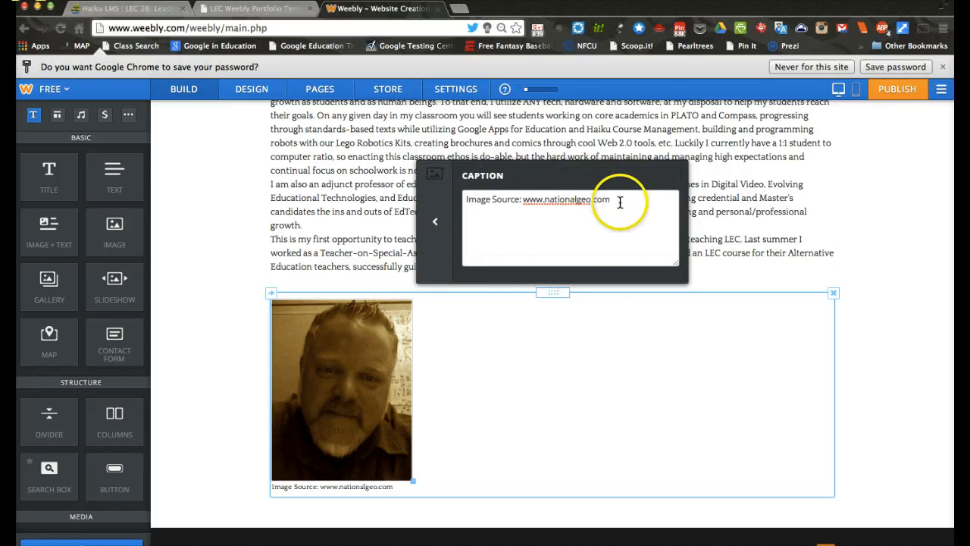
drag(620, 200, 419, 192)
key(BackSpace)
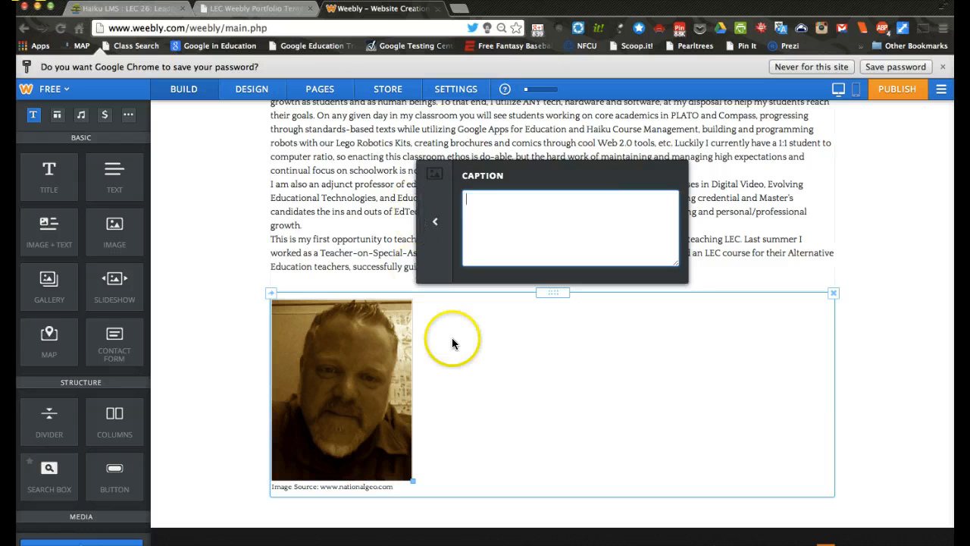
click(438, 236)
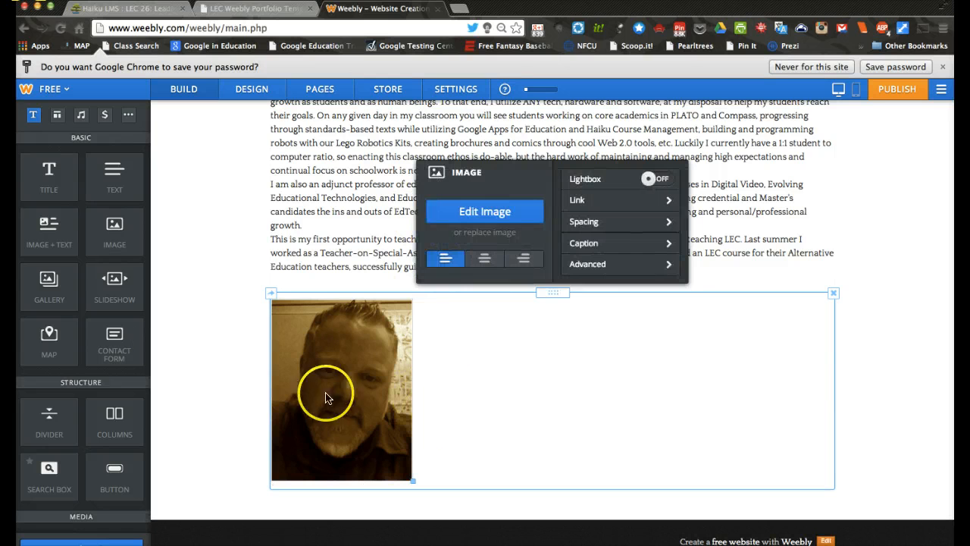
click(230, 356)
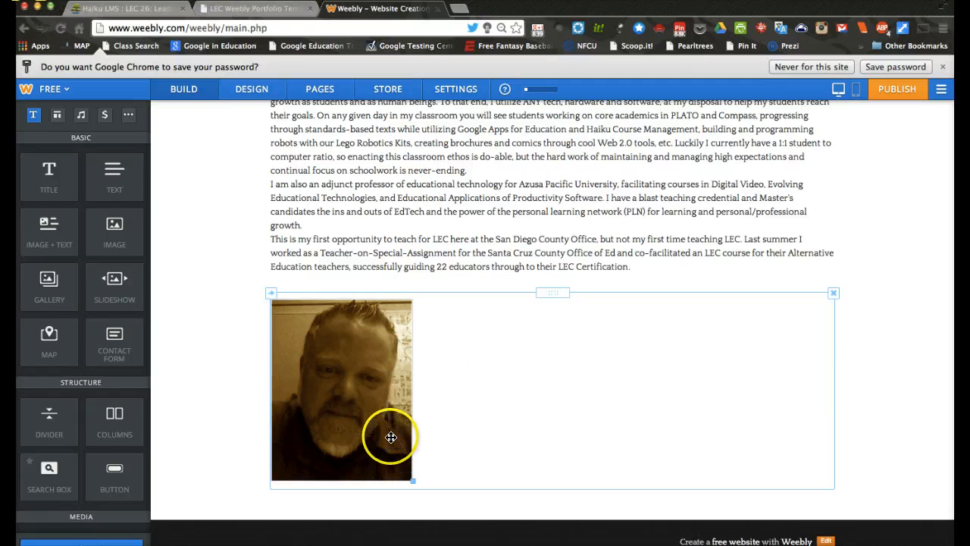
- Change the site title in the page header to "LEC Portfolio"
scroll(195, 288, up, 5)
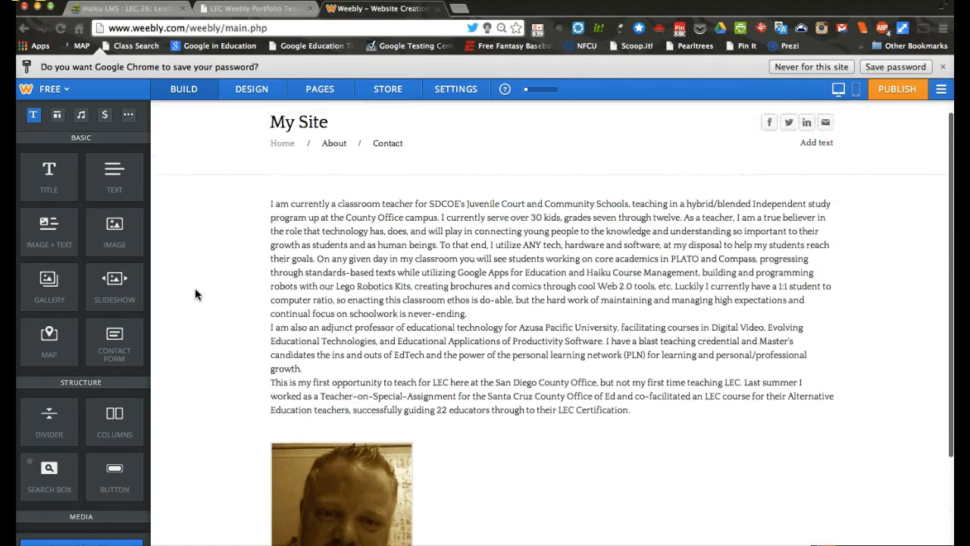
click(325, 137)
triple_click(324, 136)
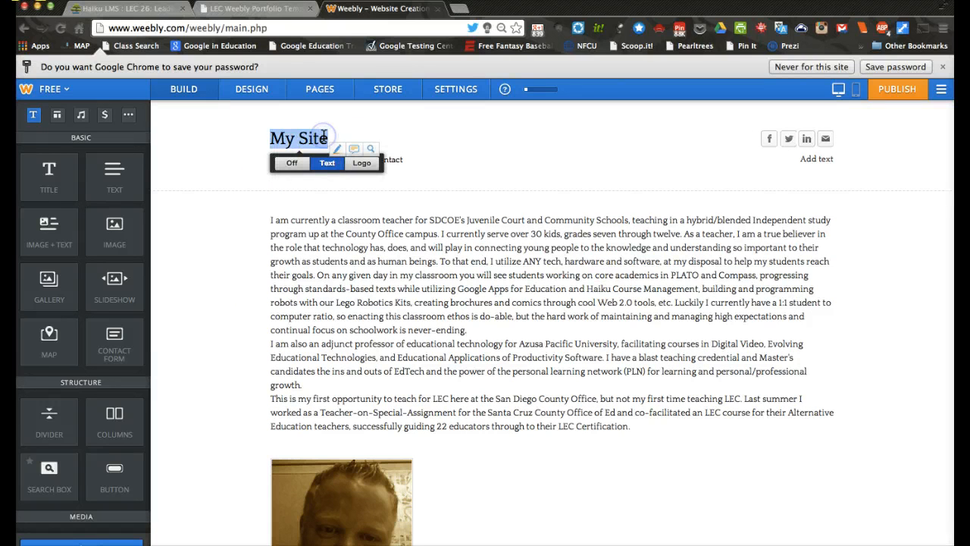
text(asd'mf)
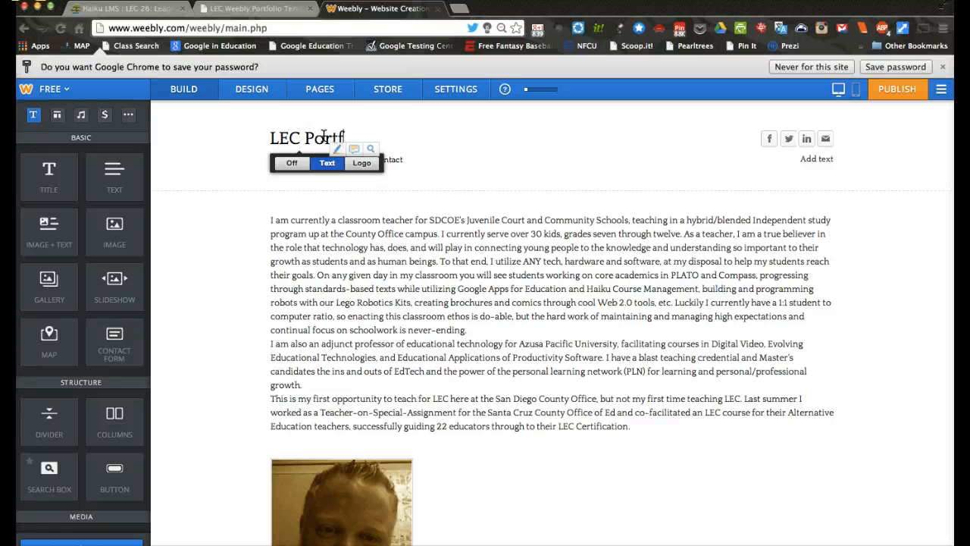
click(472, 223)
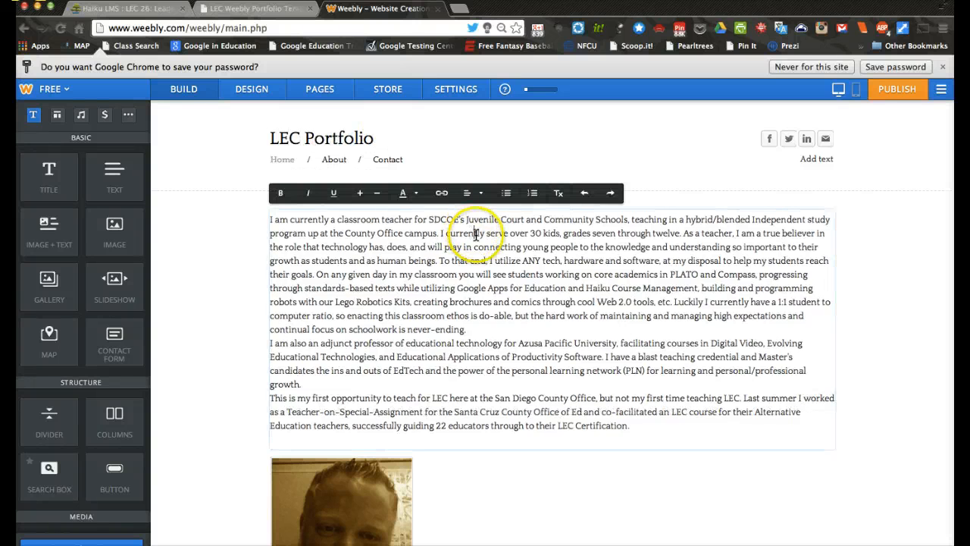
click(238, 258)
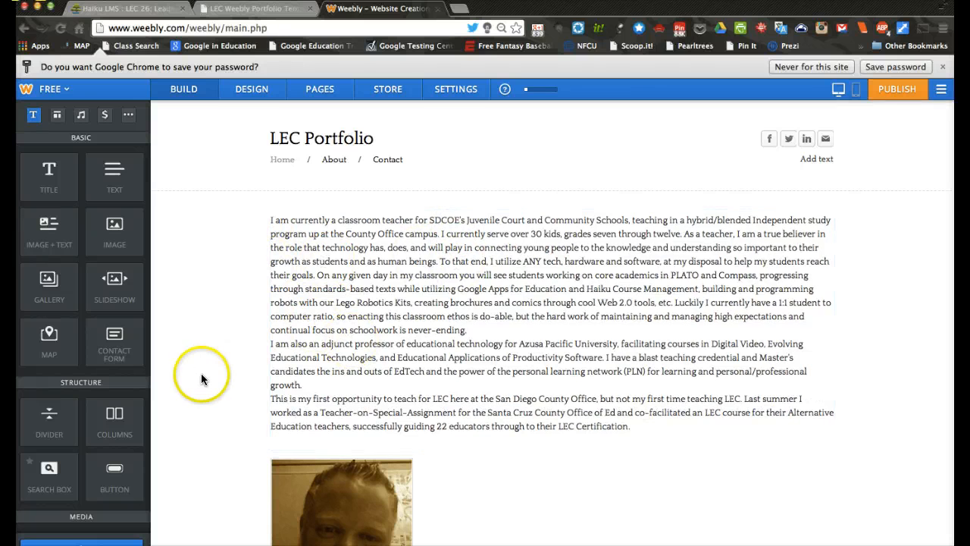
- Add a title block above the introduction text and enter "Home Page" as its heading
scroll(200, 373, down, 3)
scroll(201, 373, up, 3)
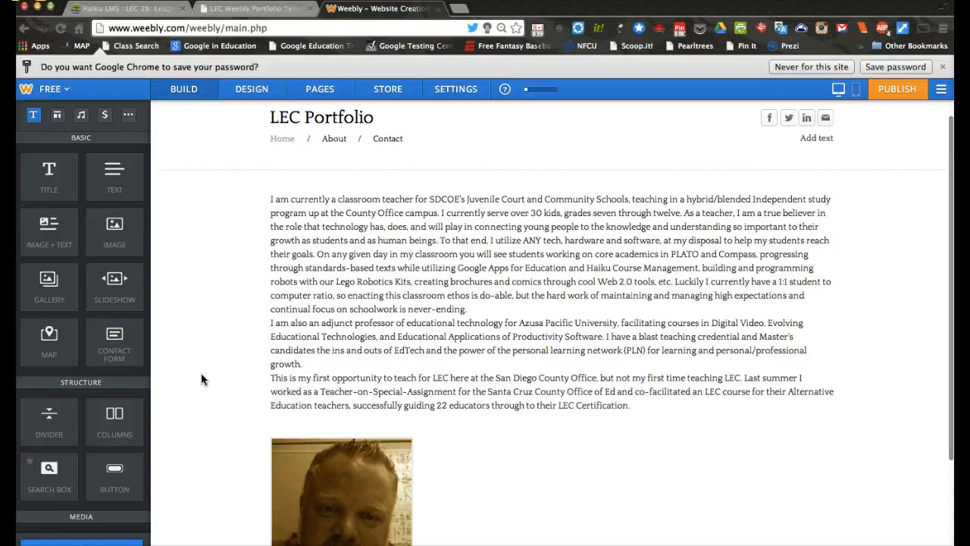
click(193, 356)
click(64, 190)
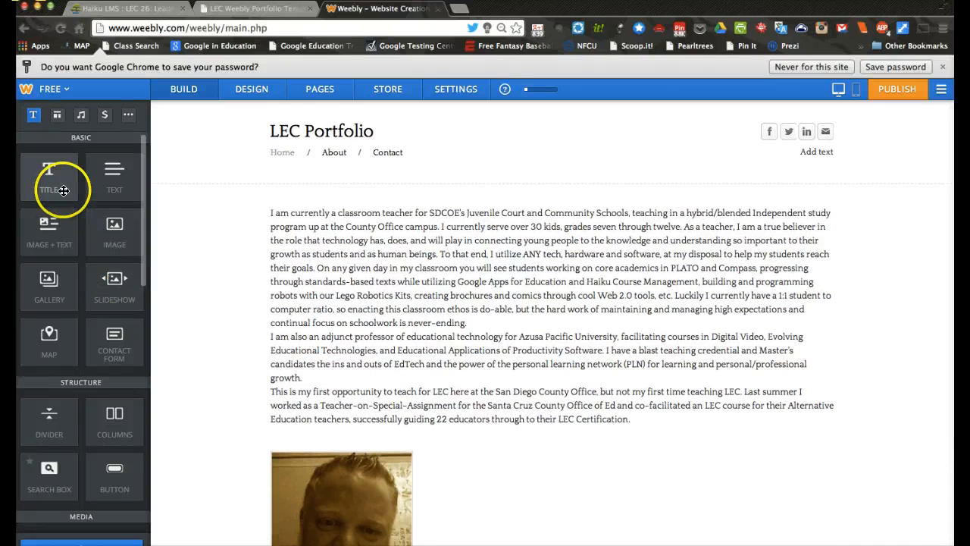
drag(64, 191, 314, 219)
click(296, 217)
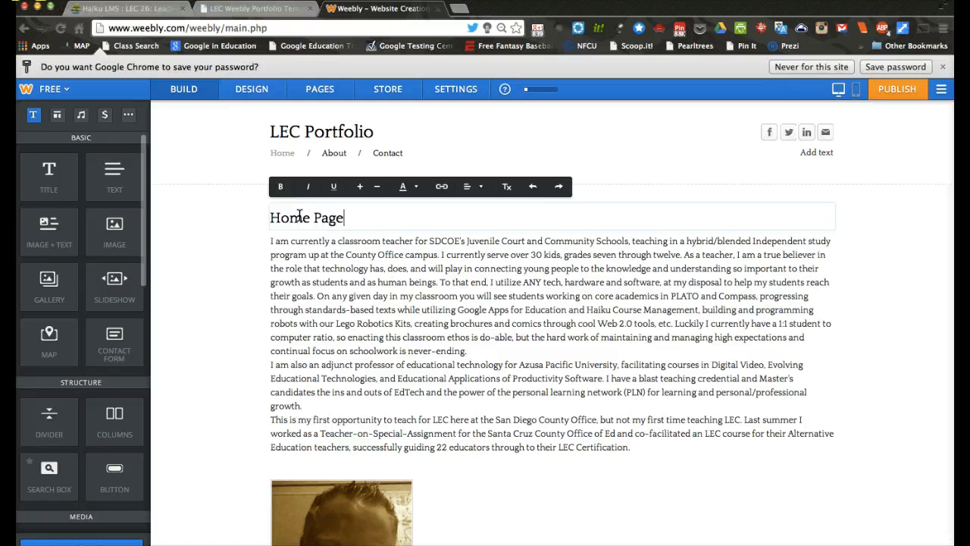
click(218, 298)
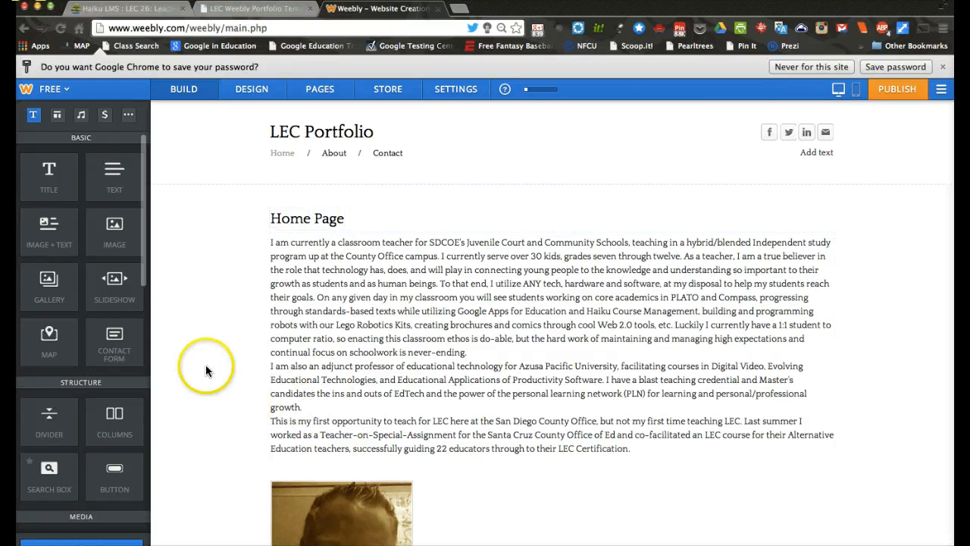
- Review the new Home page, and check the template site's instructions on the image, image + text and columns blocks
scroll(204, 362, down, 2)
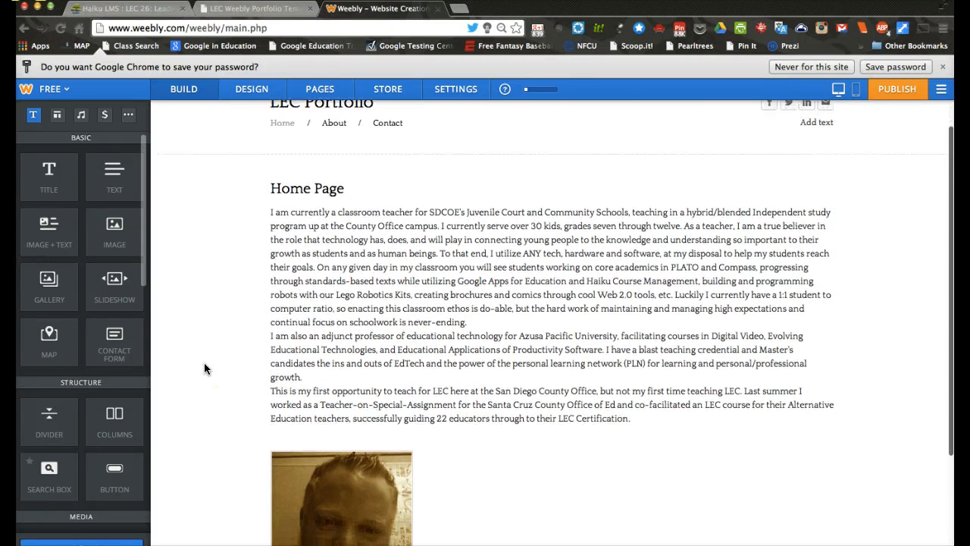
scroll(204, 362, down, 3)
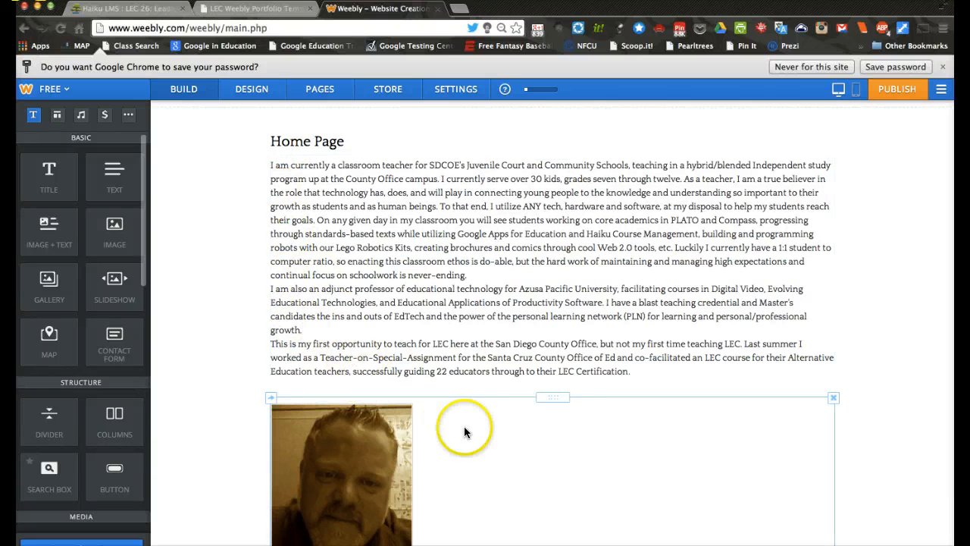
scroll(464, 429, down, 1)
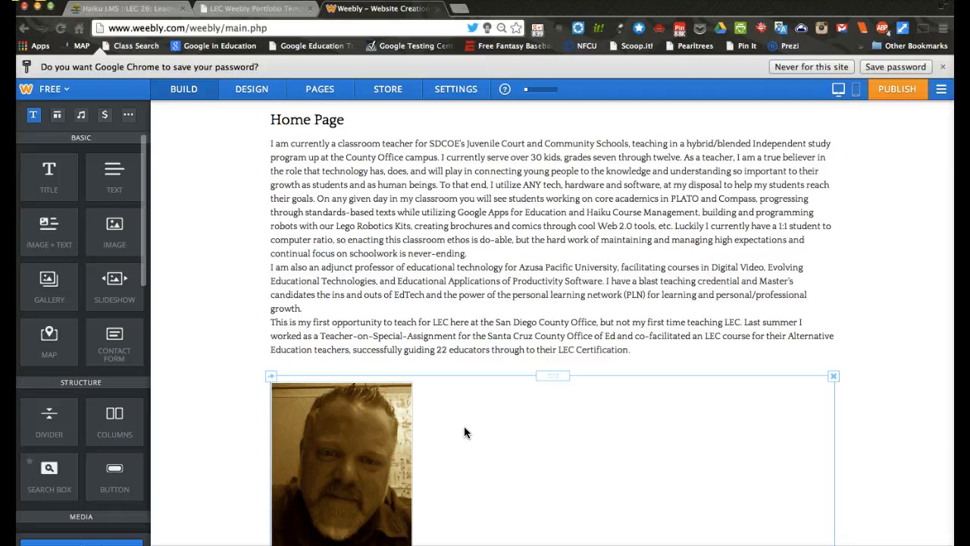
click(235, 9)
scroll(306, 320, down, 3)
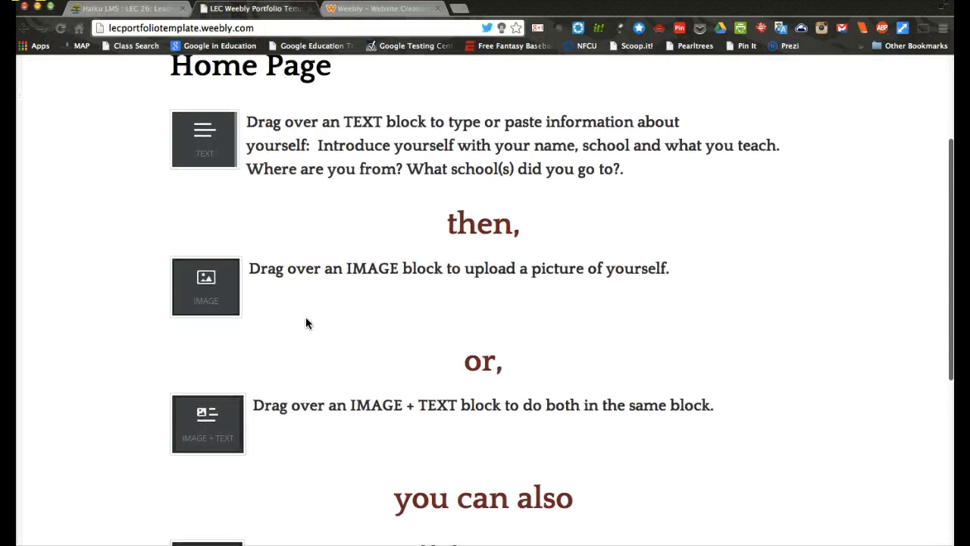
scroll(305, 317, down, 3)
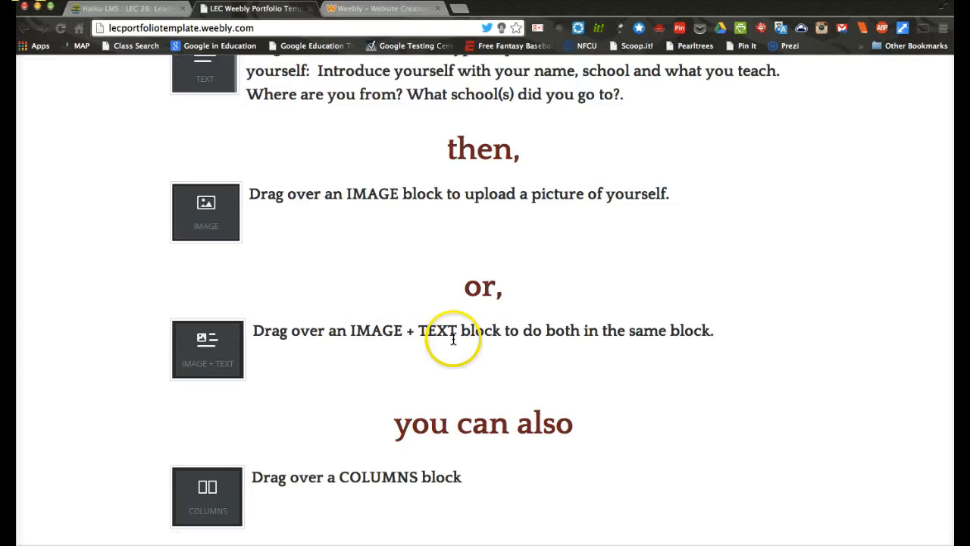
right_click(132, 203)
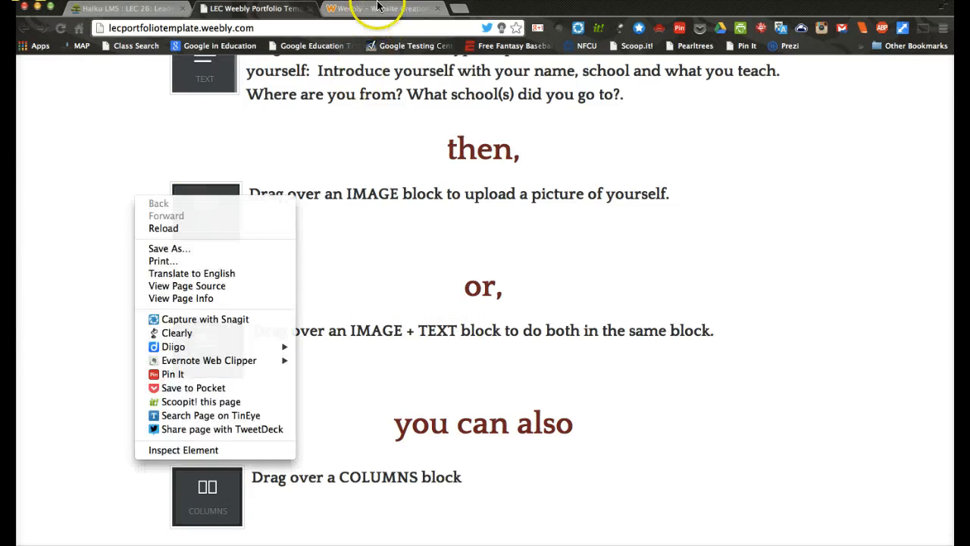
- Return to the Weebly editor and place an Image + Text block between the introduction and the portrait
click(374, 8)
click(374, 8)
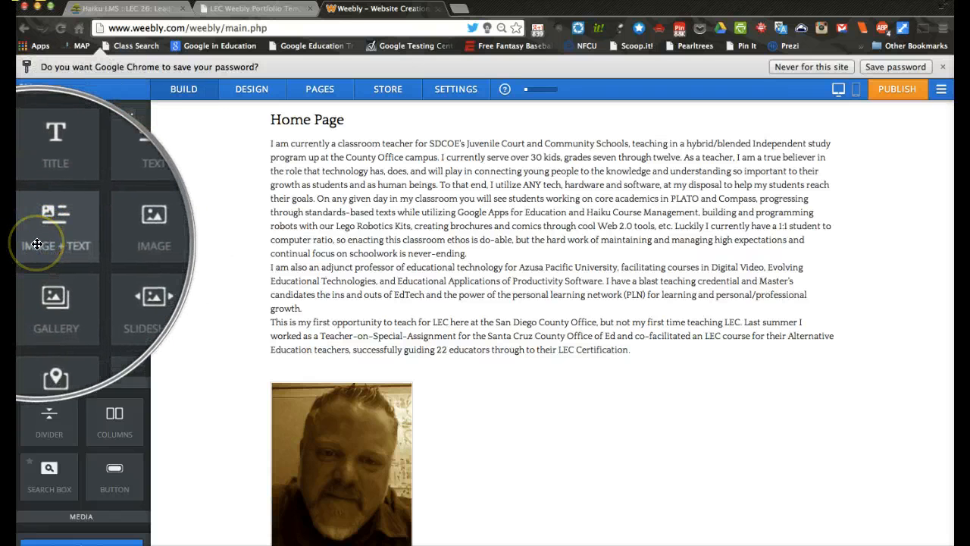
drag(44, 237, 442, 387)
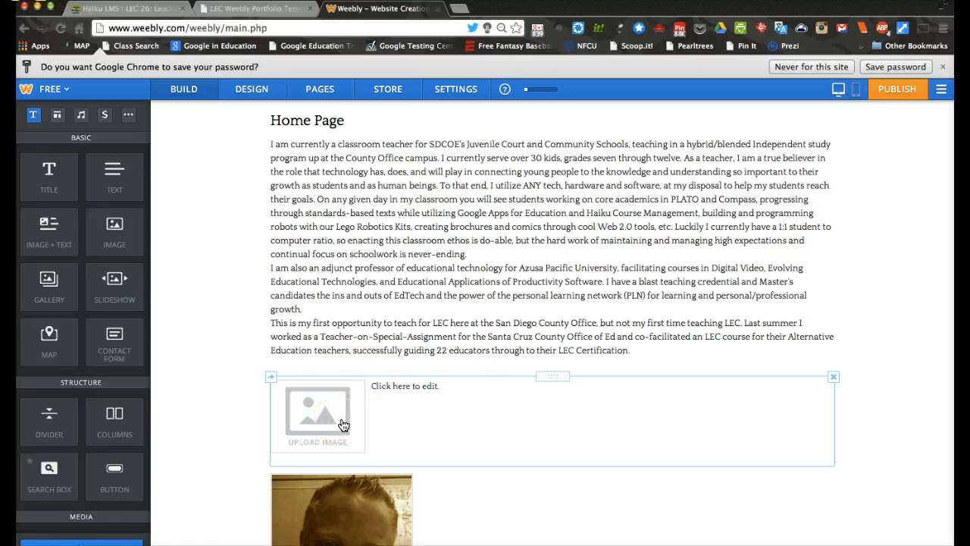
- Copy the whole introduction text and paste it into the text area of the new Image + Text block
click(273, 149)
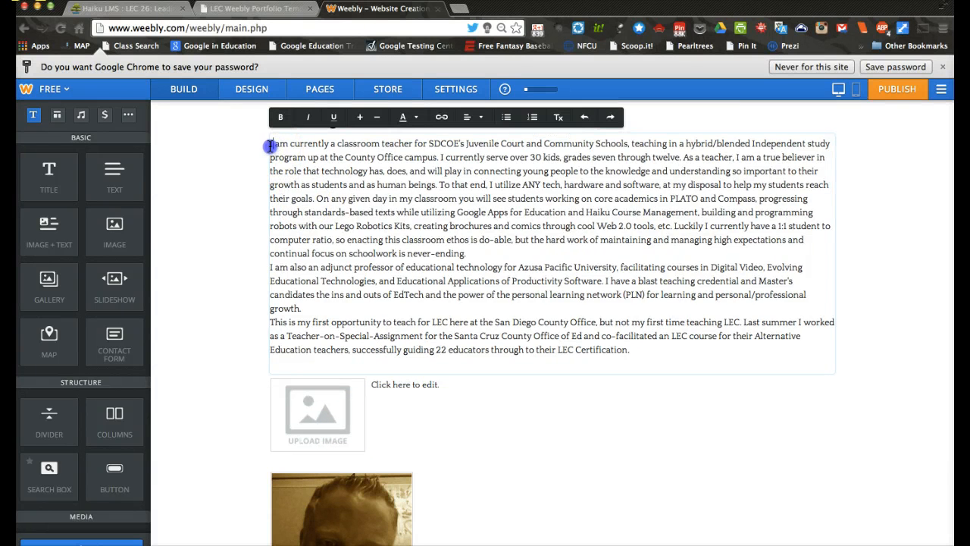
drag(272, 146, 659, 352)
key(ctrl+c)
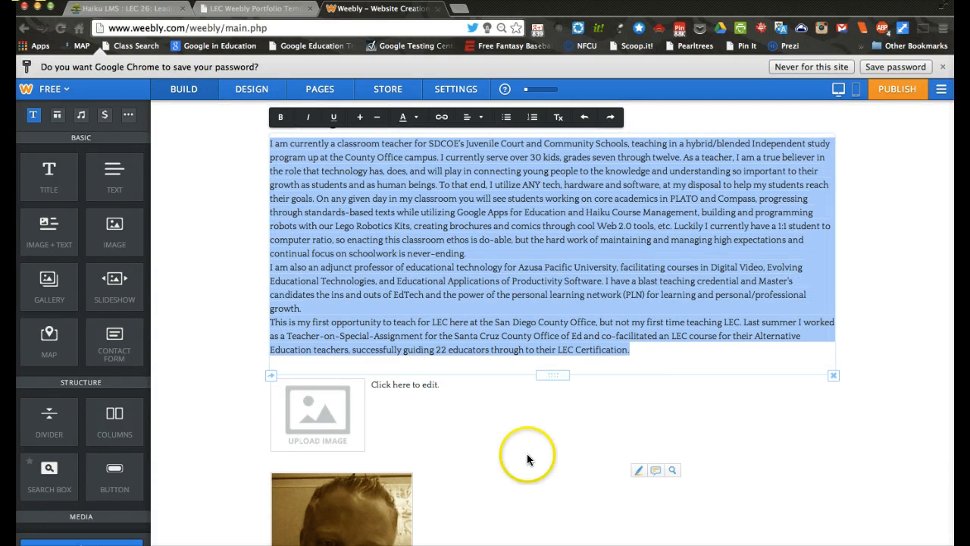
click(401, 384)
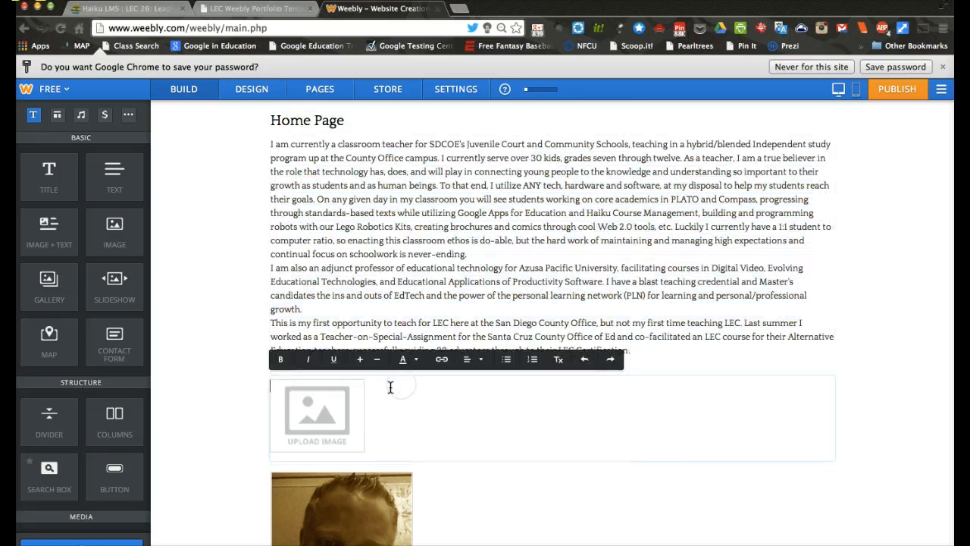
key(ctrl+v)
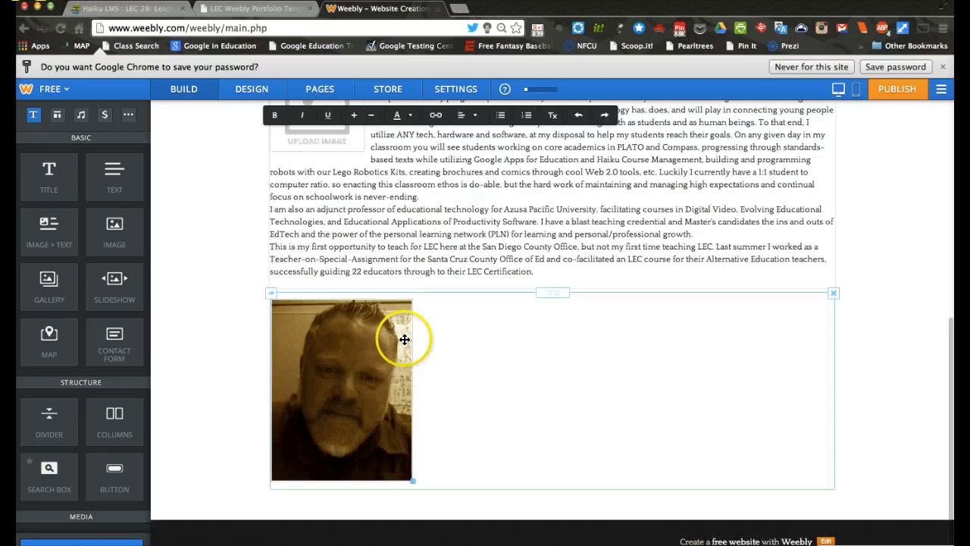
scroll(379, 258, up, 4)
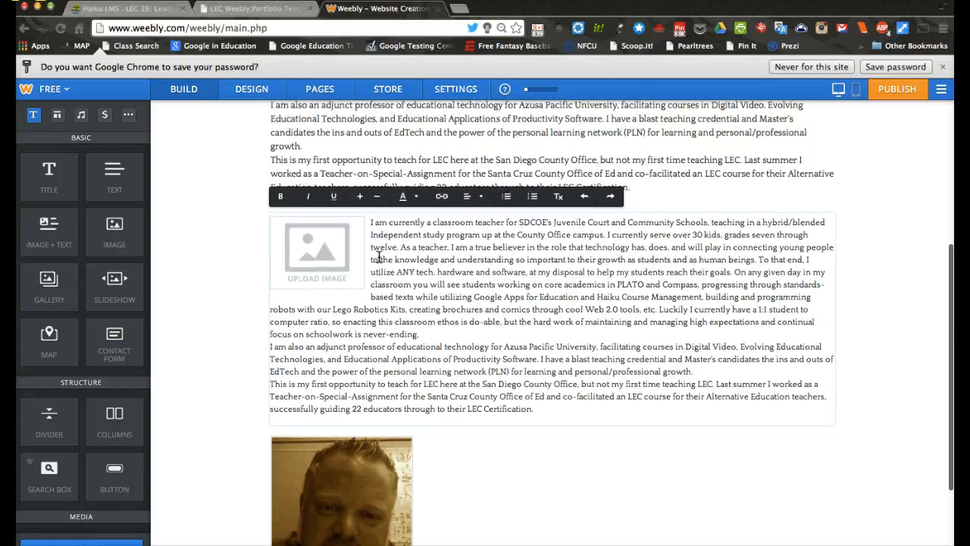
click(198, 279)
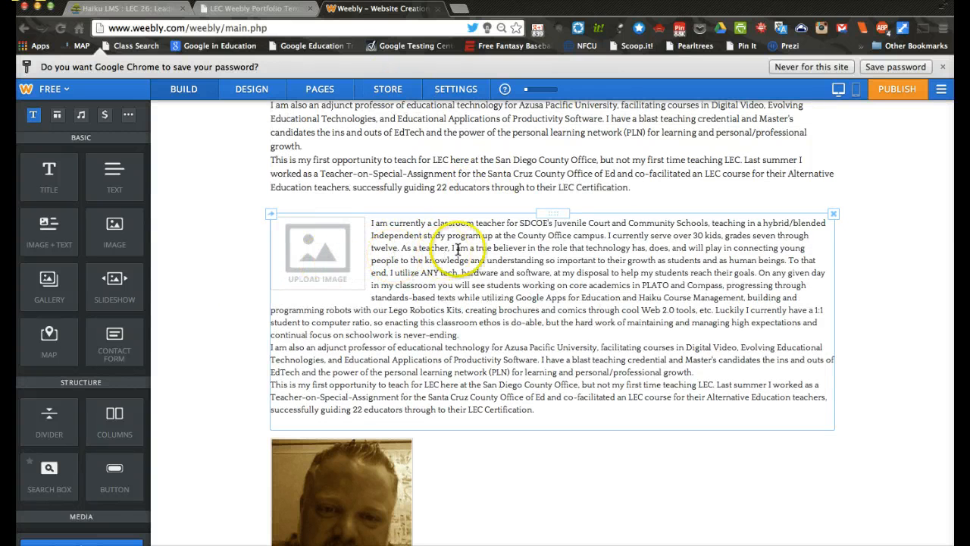
- Upload "Photo on 3-9-12 at 10.jpg" from the Desktop as the picture in the Image + Text block
click(330, 265)
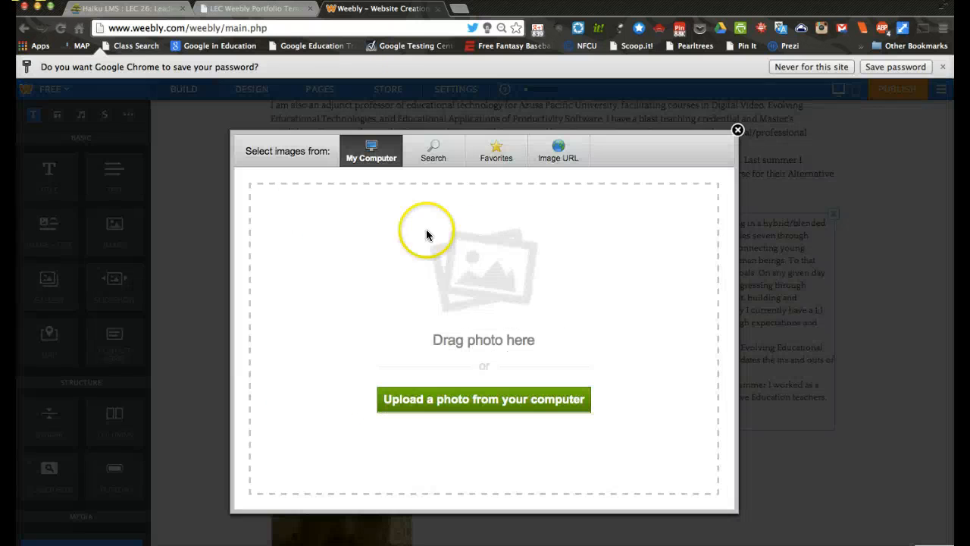
click(462, 398)
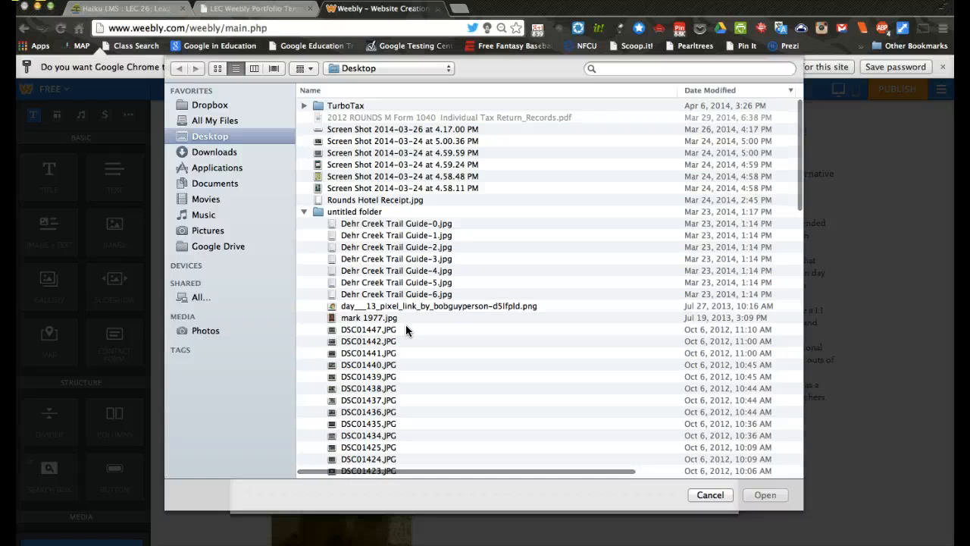
click(303, 213)
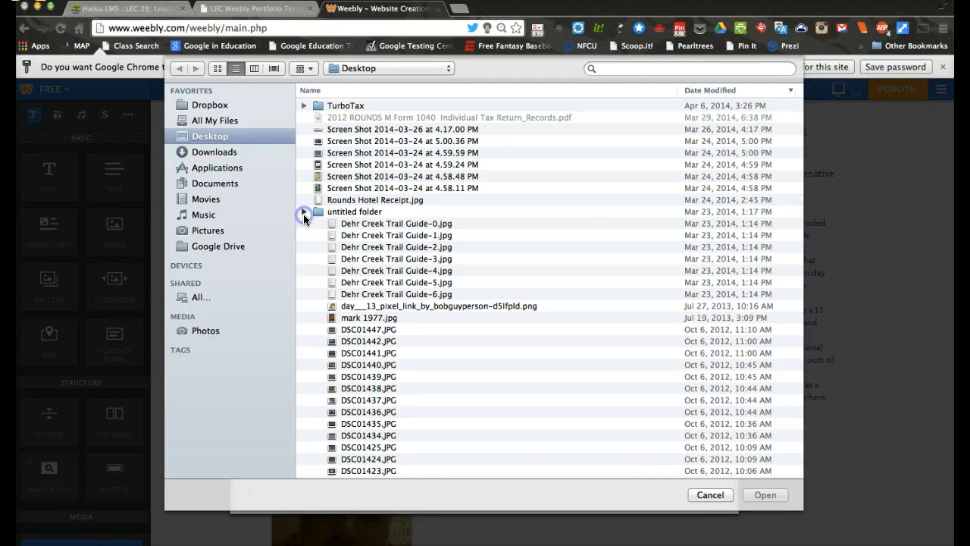
scroll(397, 301, down, 15)
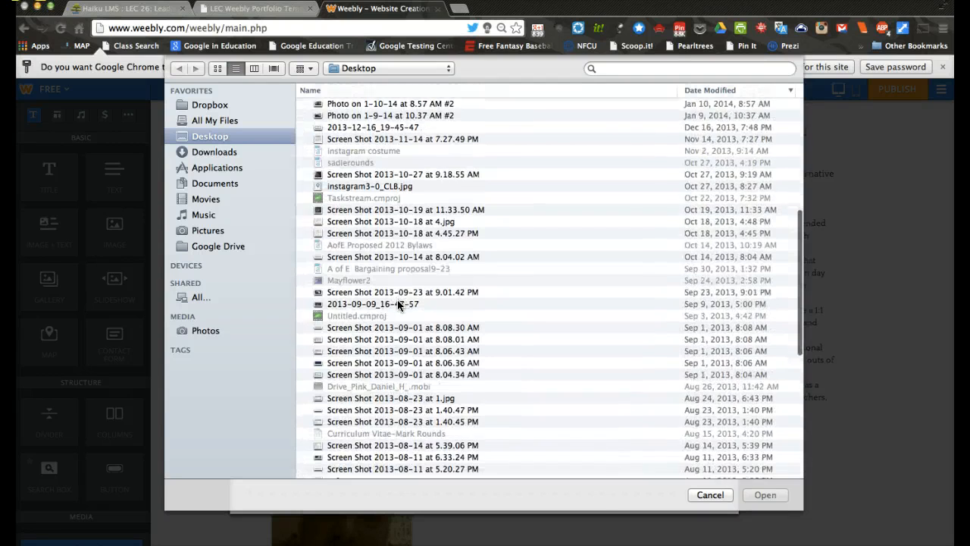
scroll(398, 303, down, 10)
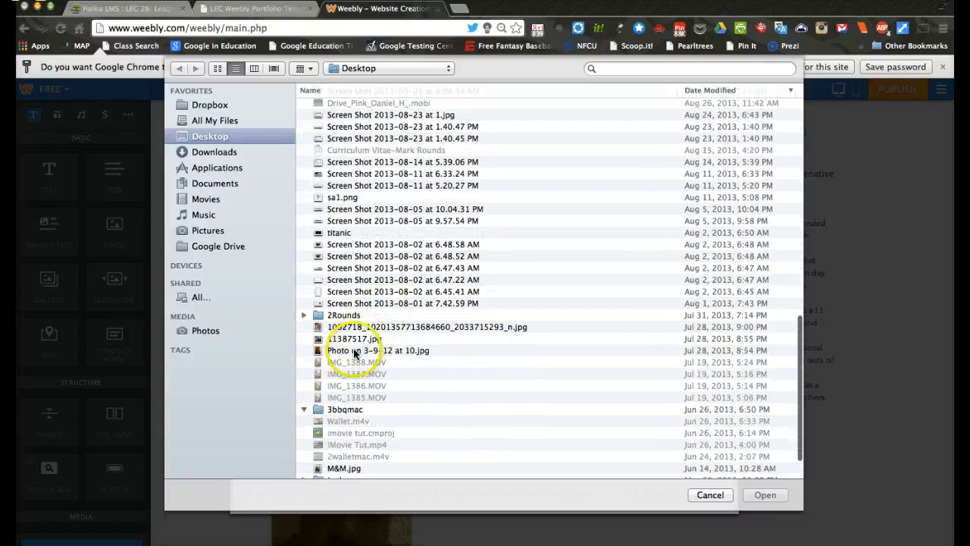
double_click(353, 352)
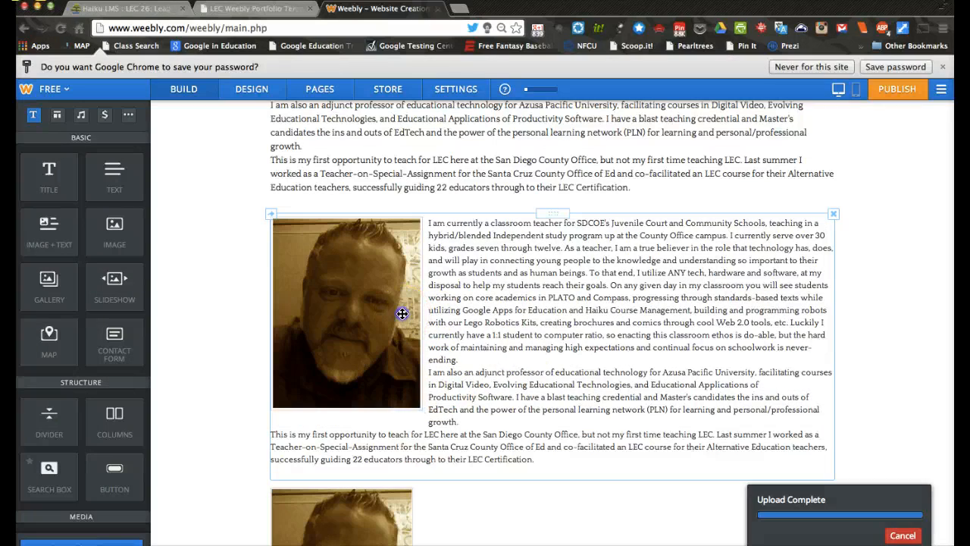
- Shrink the portrait in the Image + Text block to roughly two-thirds of its size, keeping its proportions
click(406, 314)
drag(421, 411, 356, 342)
click(475, 360)
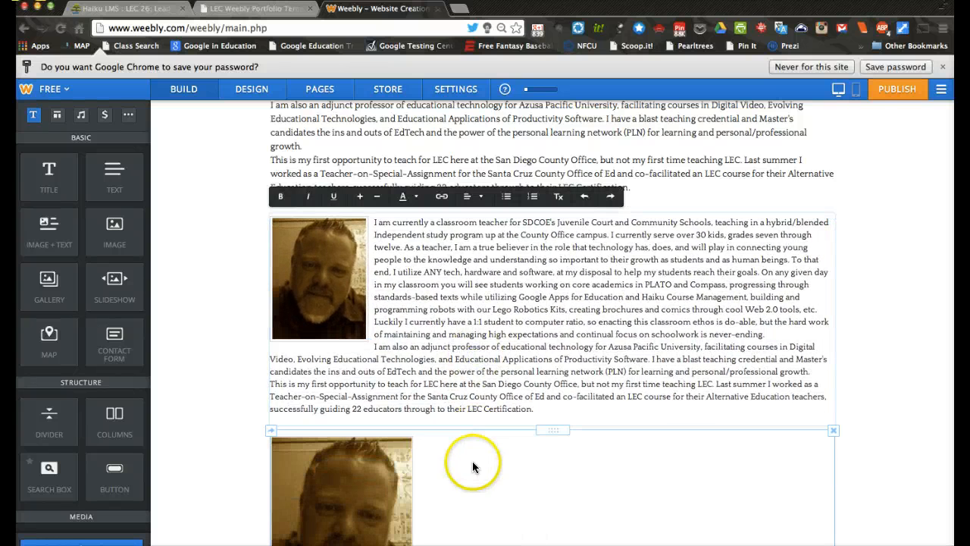
- Check the alt text in the advanced settings of the standalone portrait below the Image + Text block
click(473, 462)
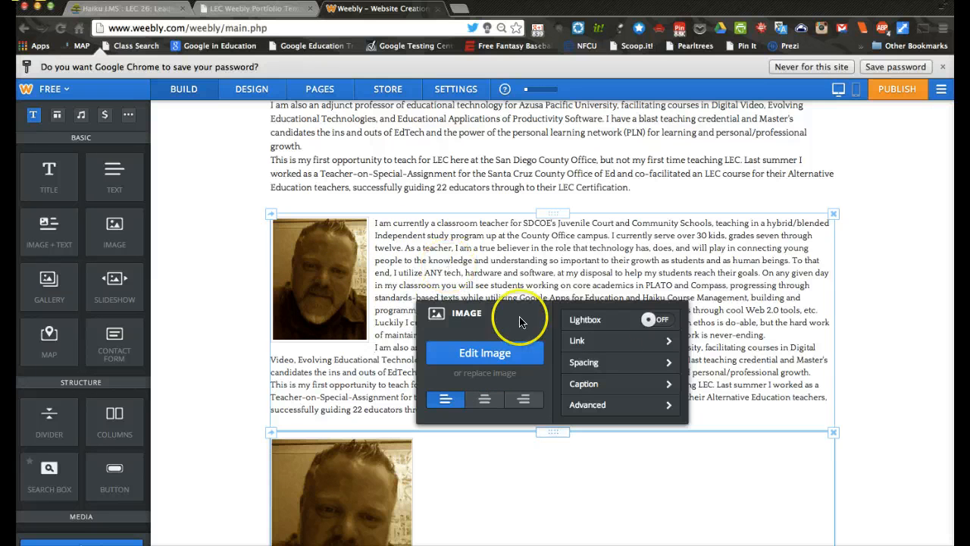
click(618, 405)
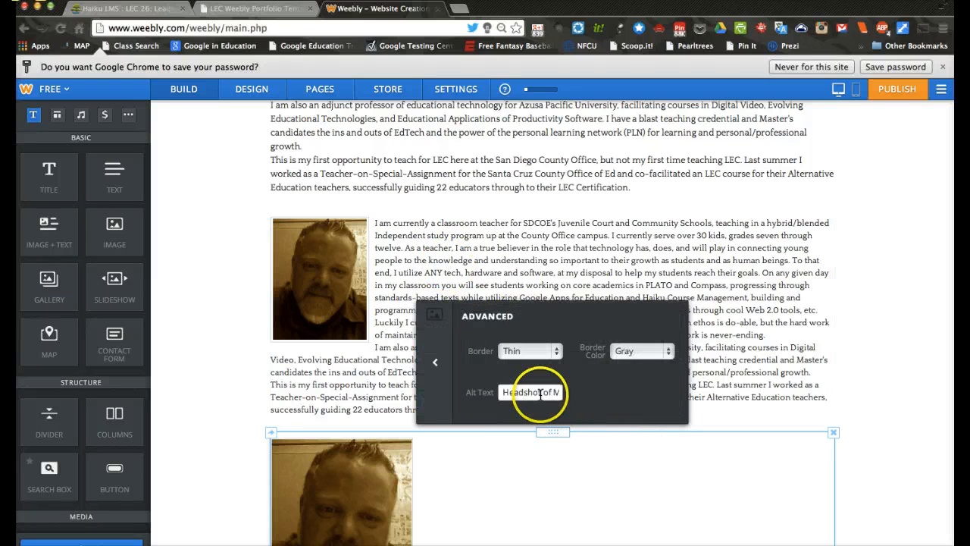
drag(534, 394, 592, 393)
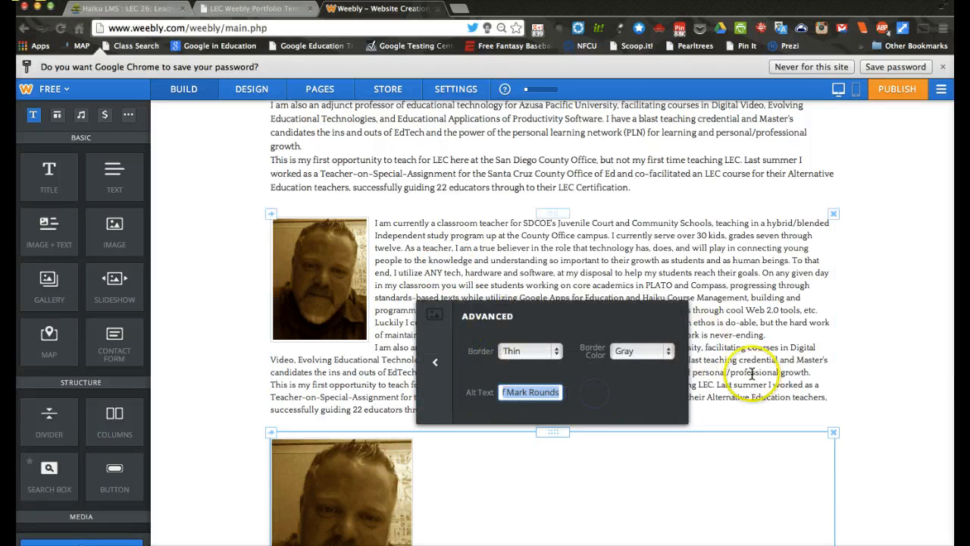
click(803, 371)
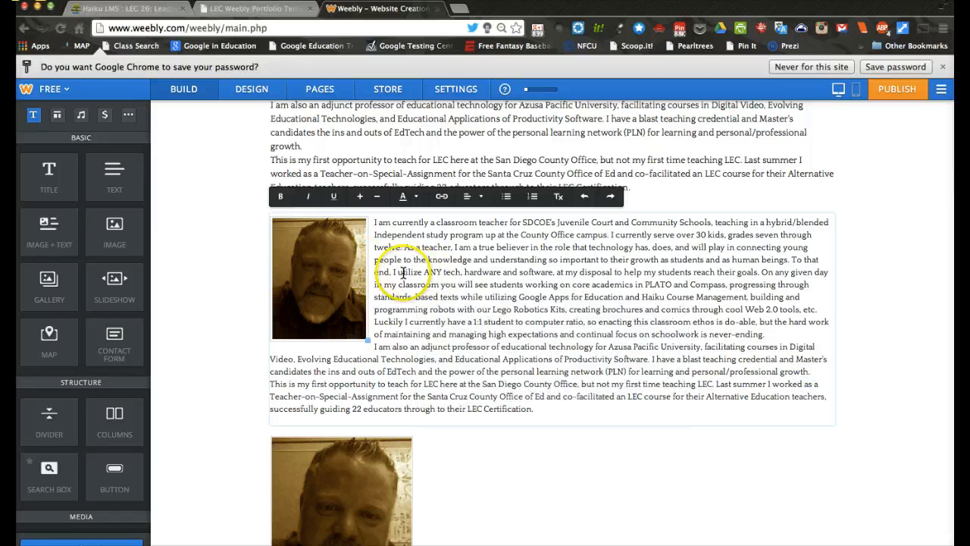
- Delete the standalone portrait image block below the Image + Text block
click(529, 466)
scroll(616, 476, down, 3)
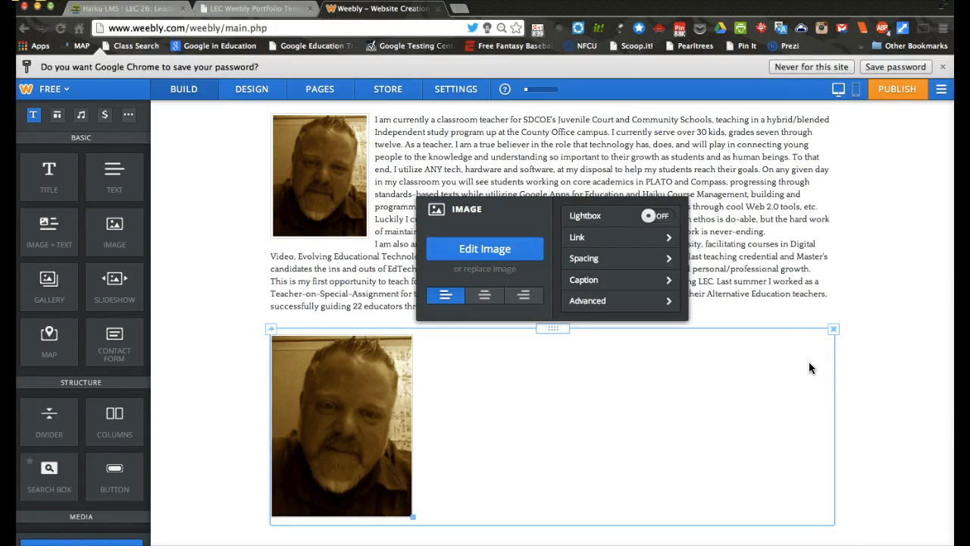
key(Escape)
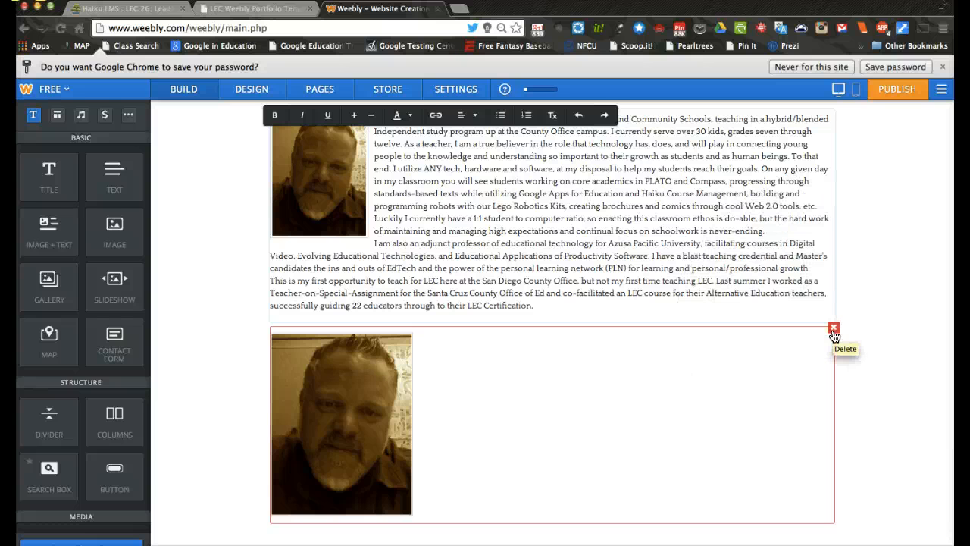
click(833, 330)
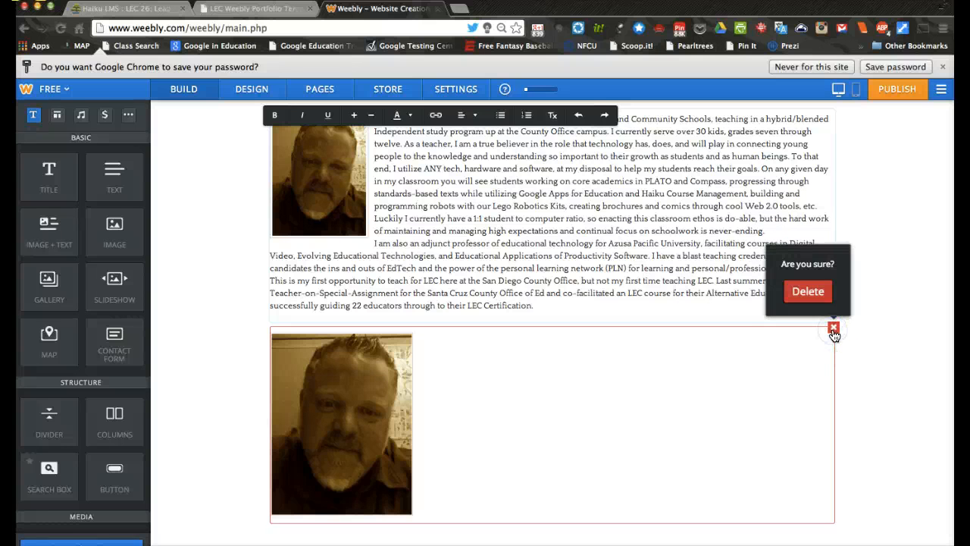
click(808, 291)
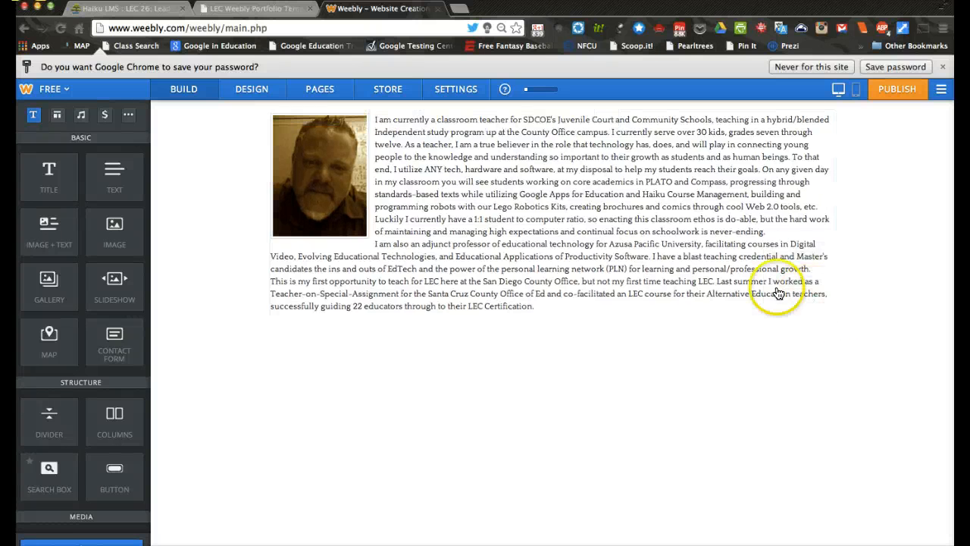
- Delete the original introduction text block between the Home Page heading and the Image + Text block
scroll(542, 318, up, 5)
scroll(554, 324, up, 1)
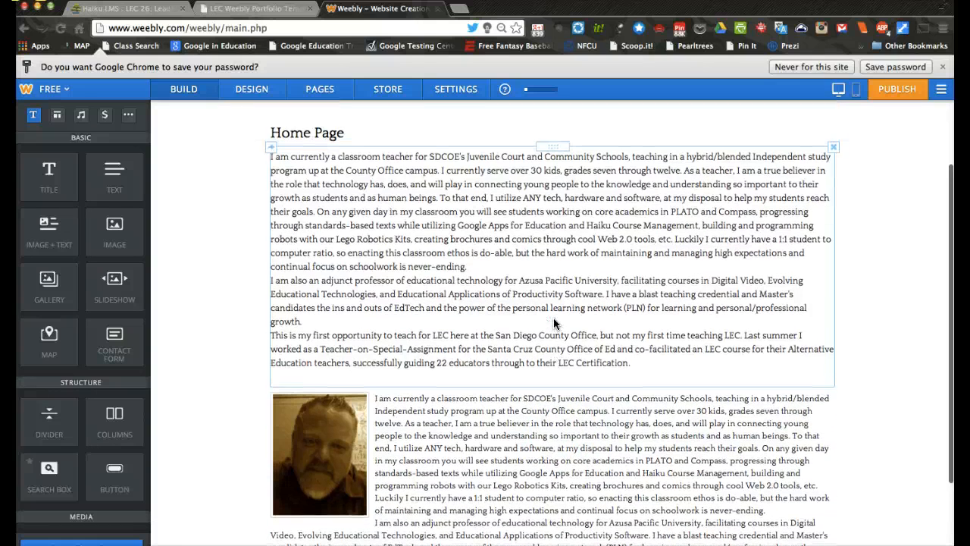
click(519, 274)
click(780, 163)
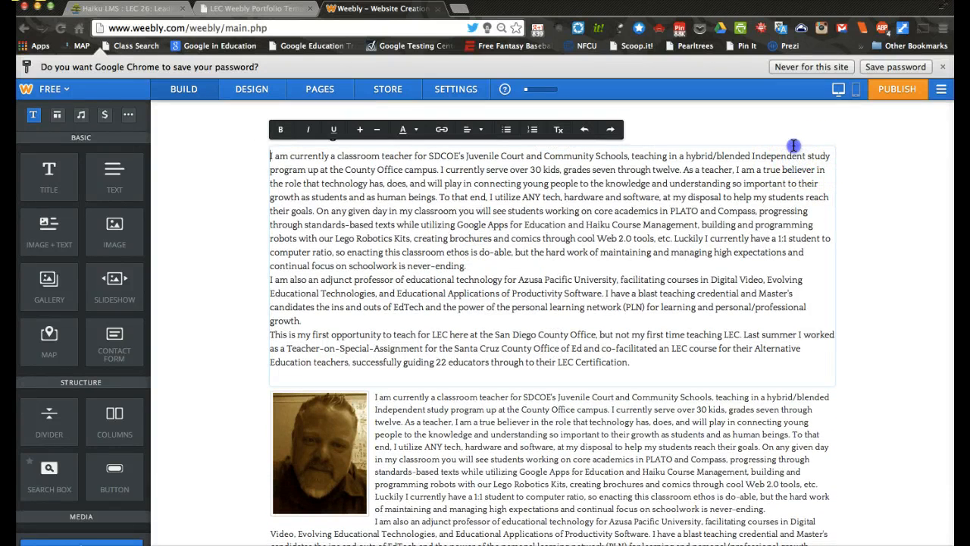
click(864, 279)
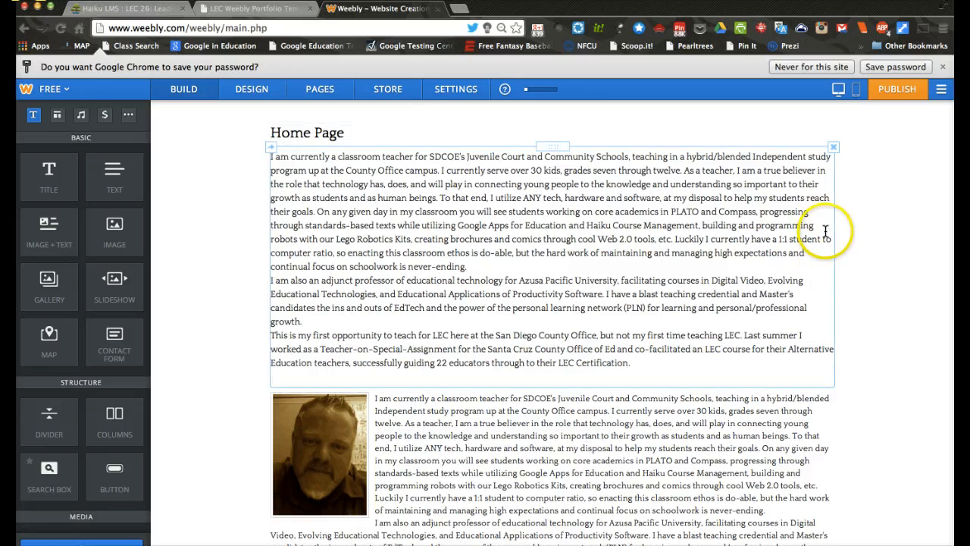
click(833, 148)
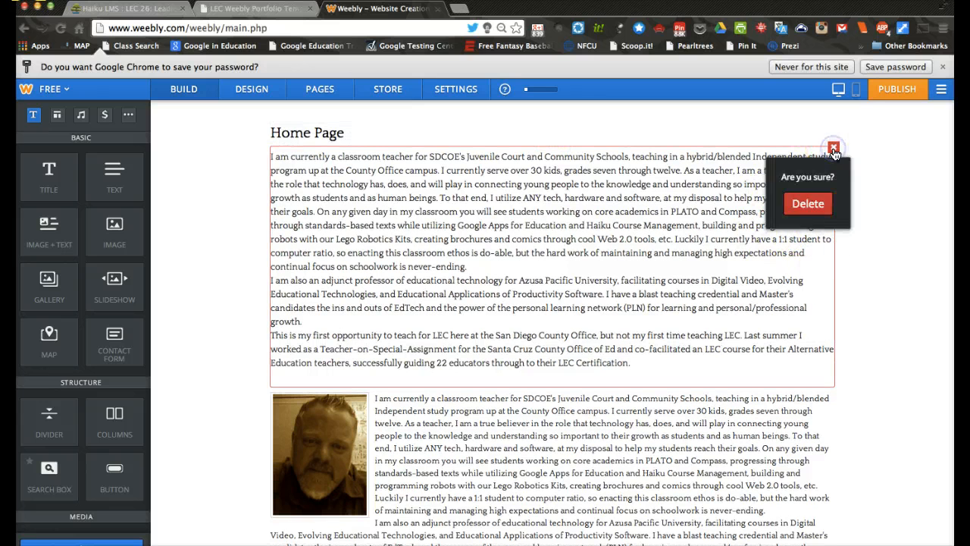
click(808, 205)
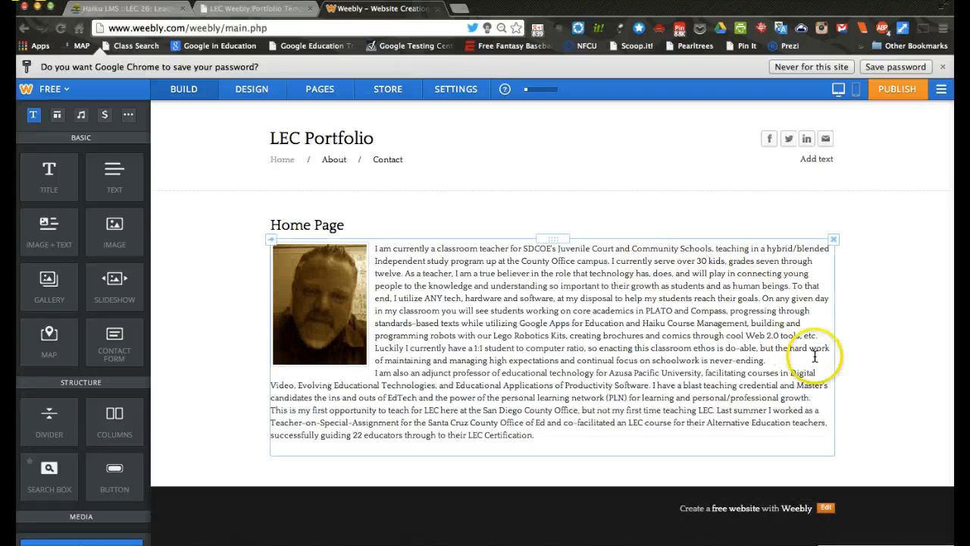
click(869, 366)
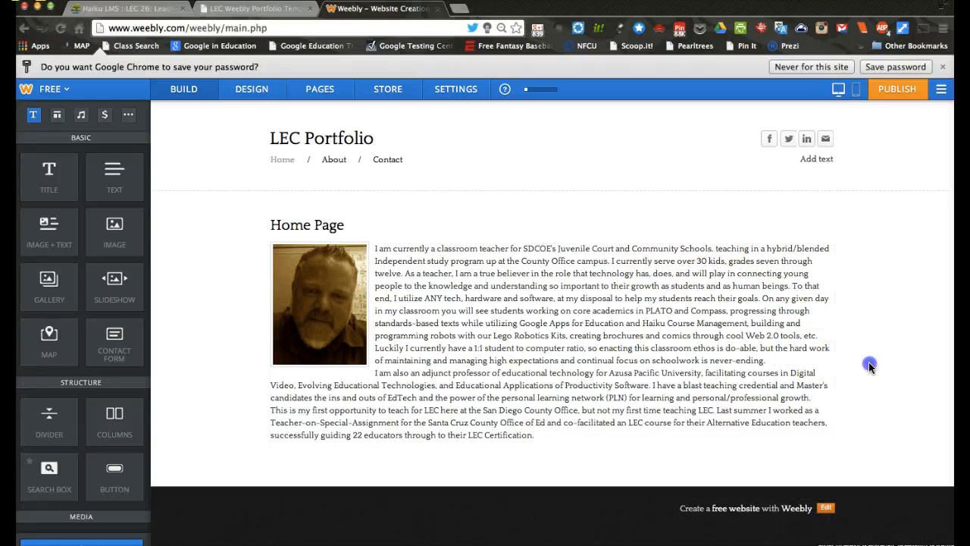
- Enlarge all the text of the Image + Text block by one size step, including its first letter
click(475, 335)
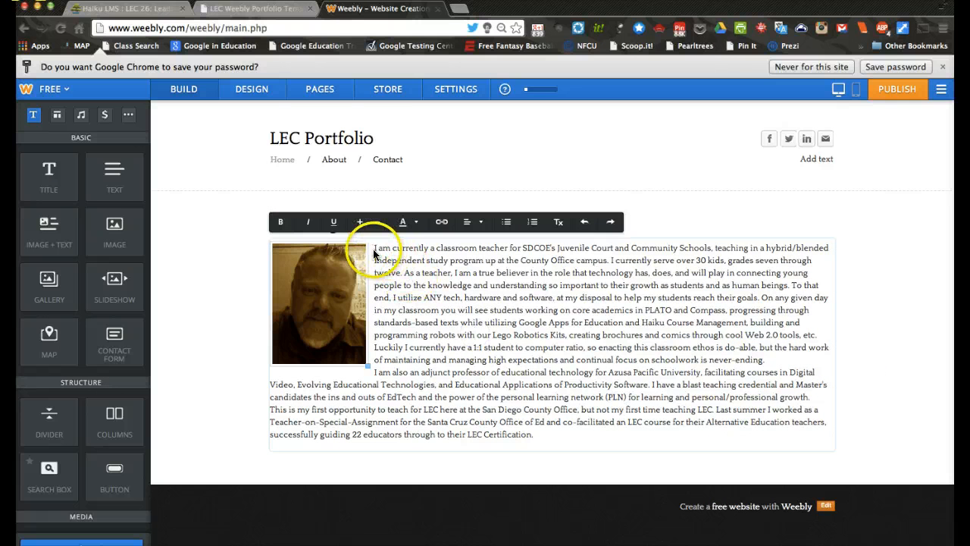
drag(393, 250, 606, 462)
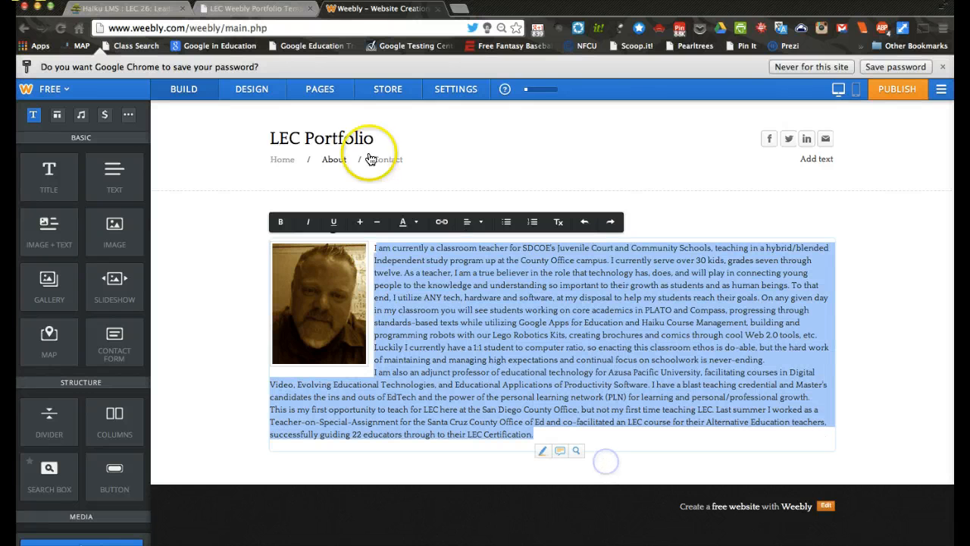
click(360, 222)
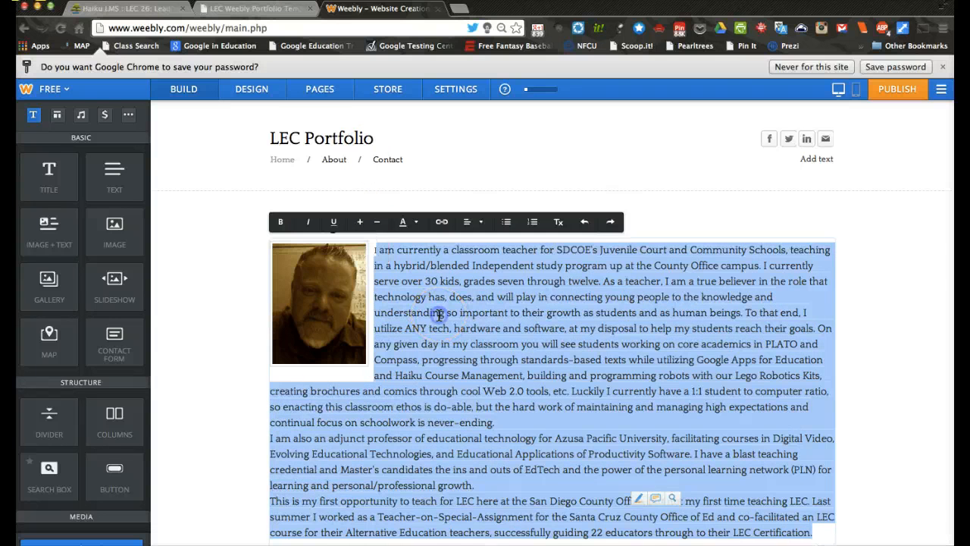
click(381, 250)
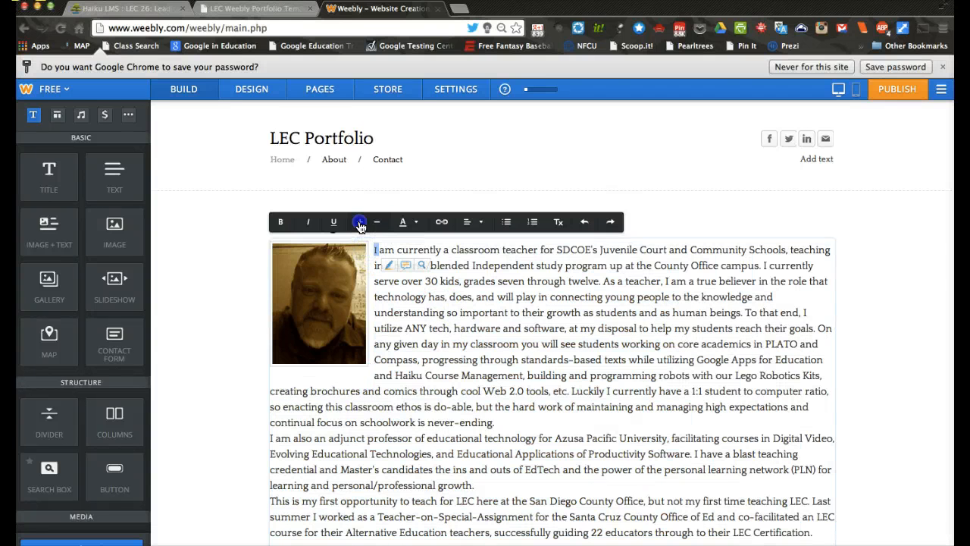
click(518, 359)
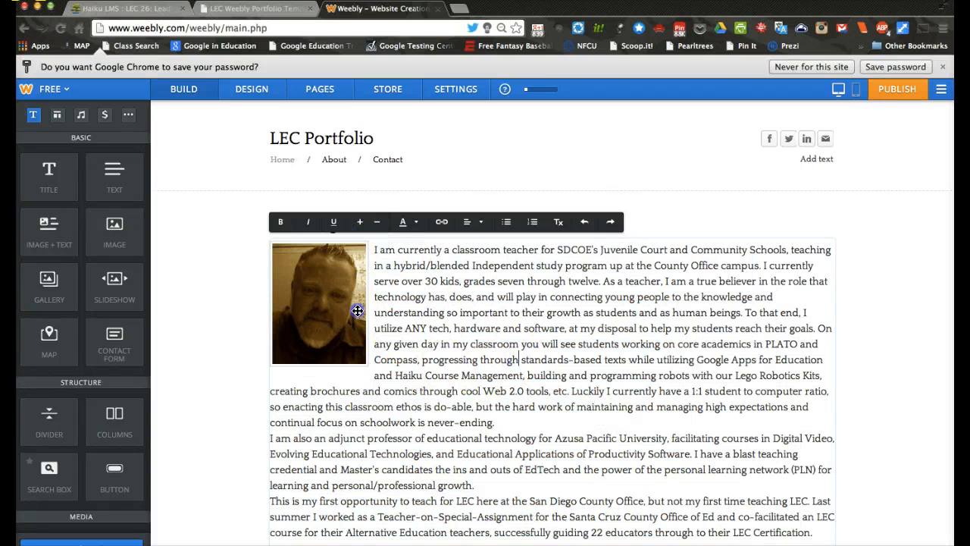
- Enlarge the portrait in the Image + Text block by about a third so it suits the bigger text
click(353, 345)
drag(367, 363, 397, 403)
click(903, 402)
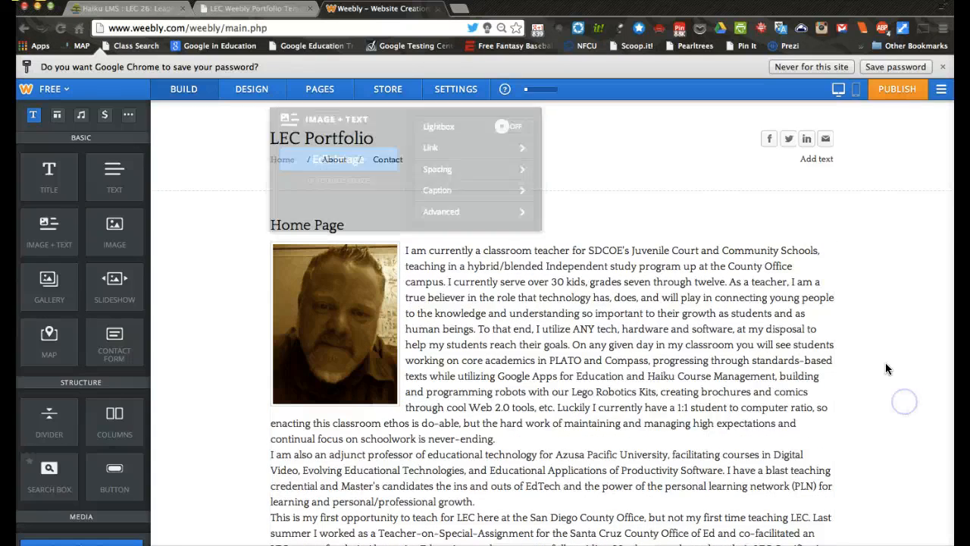
- Look over the finished Home page and publish the site using the free Weebly.com subdomain option
scroll(877, 376, down, 2)
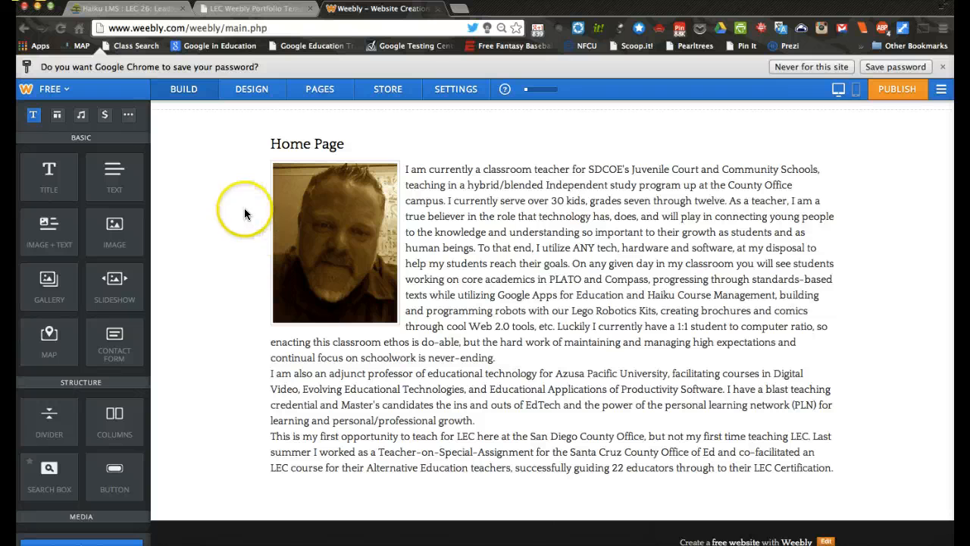
scroll(209, 181, up, 3)
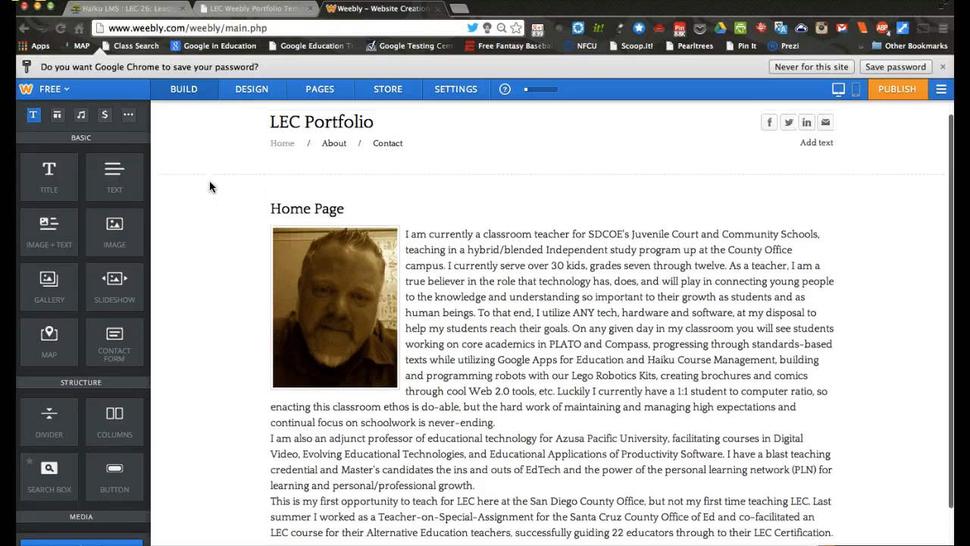
scroll(216, 187, down, 1)
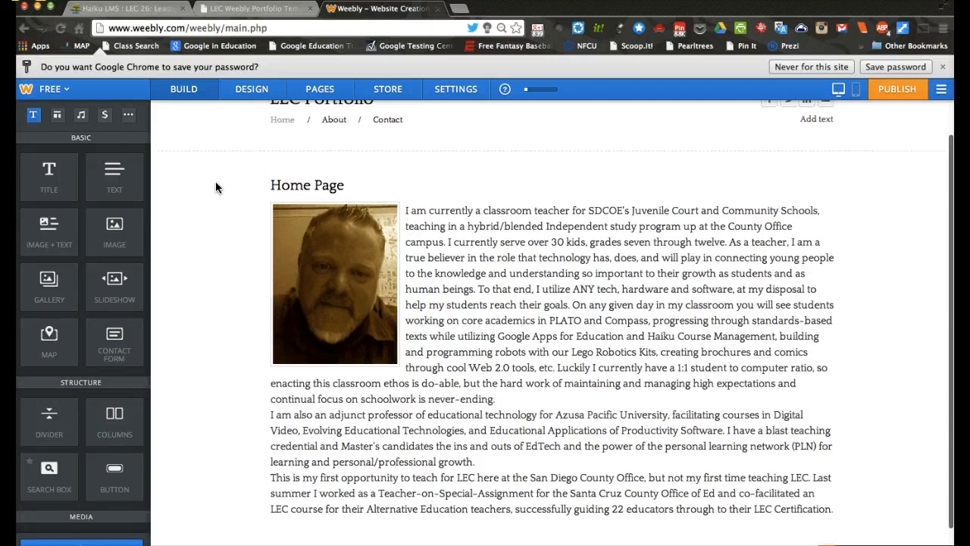
scroll(215, 187, up, 1)
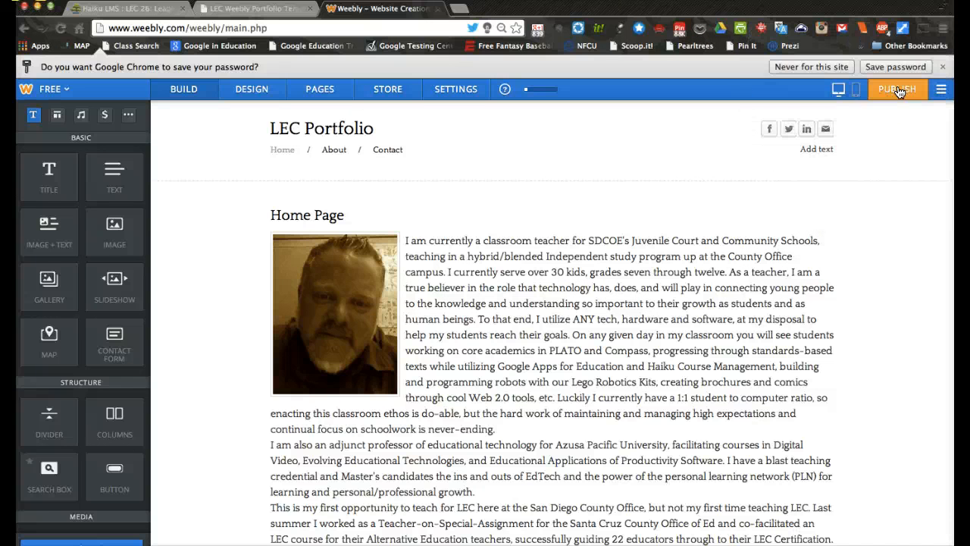
click(893, 92)
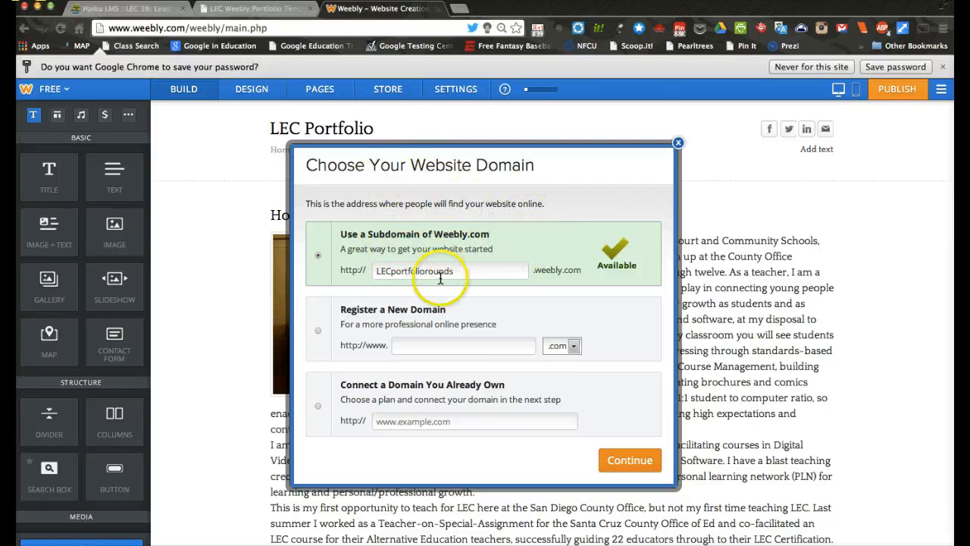
drag(465, 271, 400, 275)
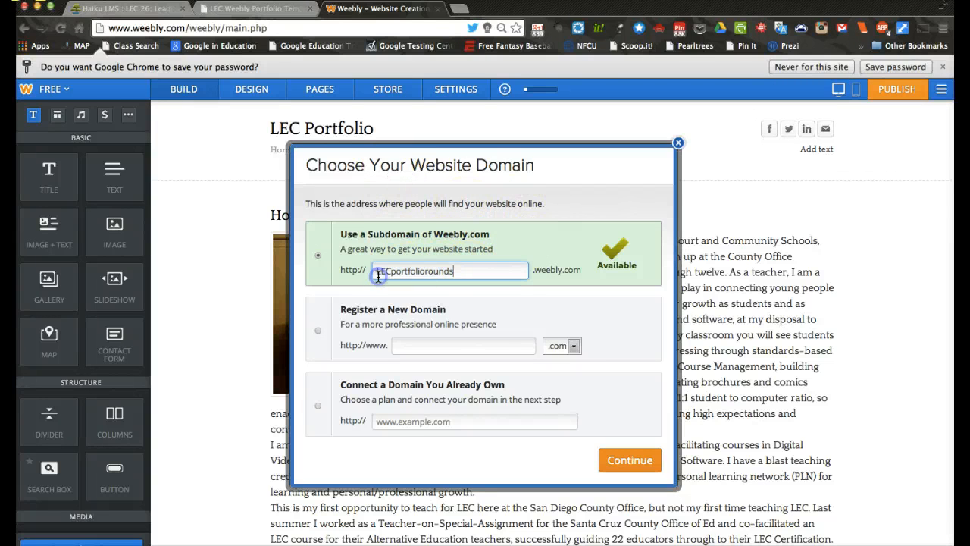
click(643, 463)
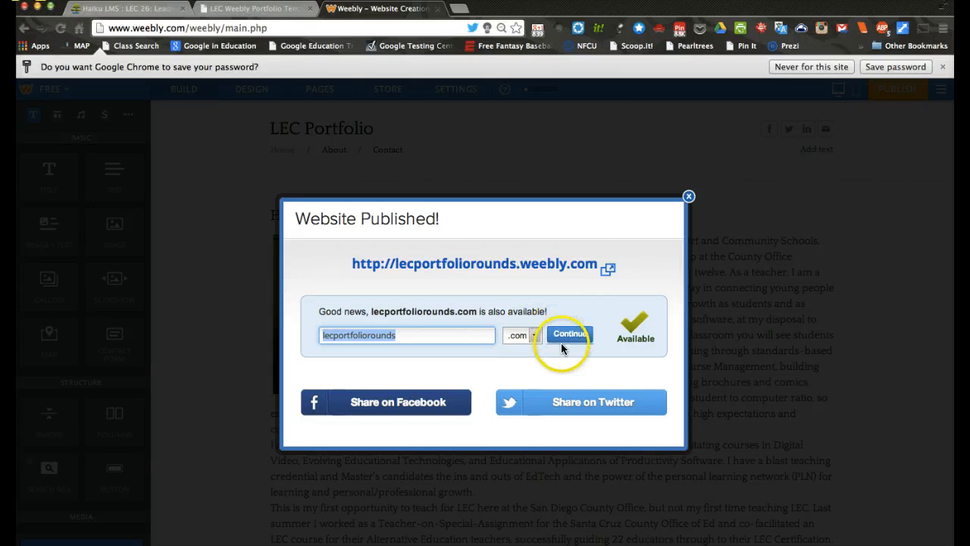
key(ctrl+grave)
key(ctrl+grave)
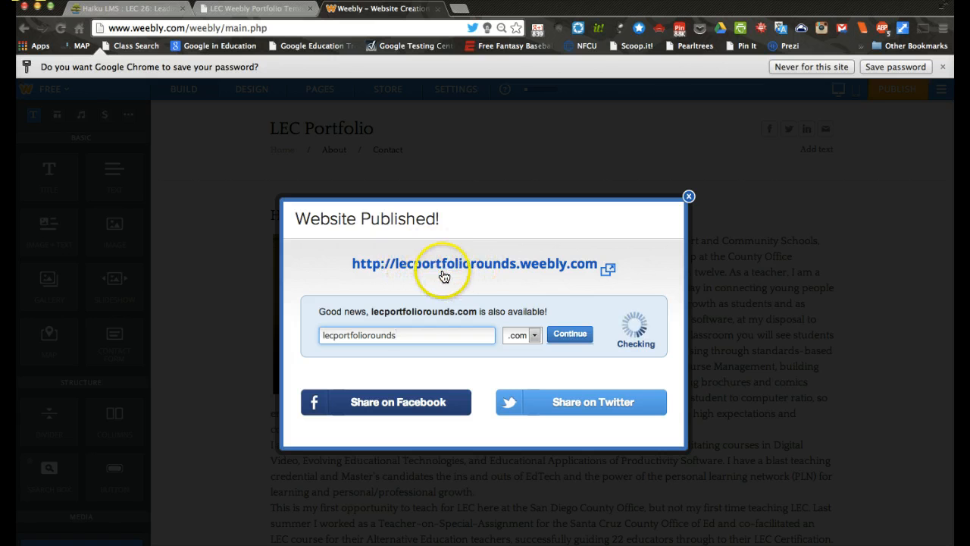
- Open the published site at lecportfoliorounds.weebly.com and review the live Home page's portrait and introduction text
click(528, 266)
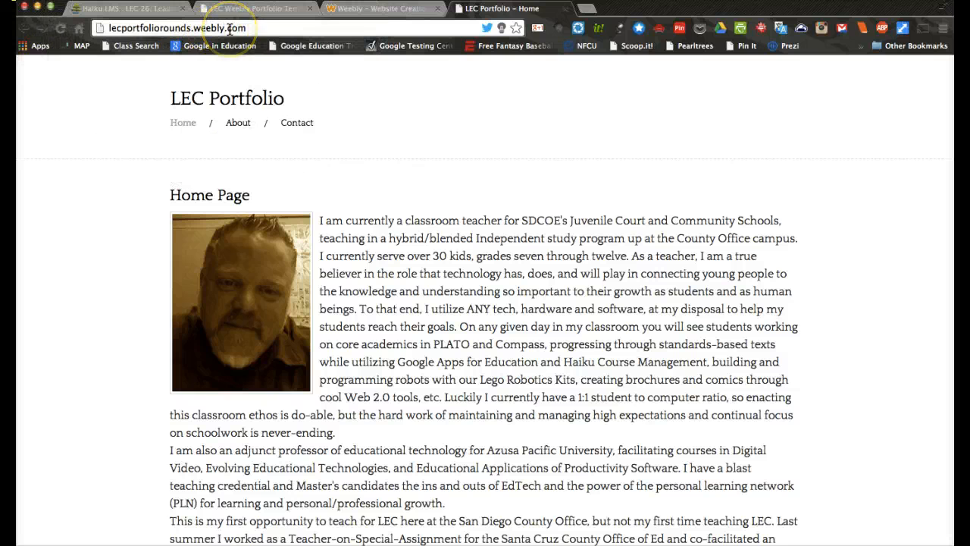
scroll(136, 168, down, 3)
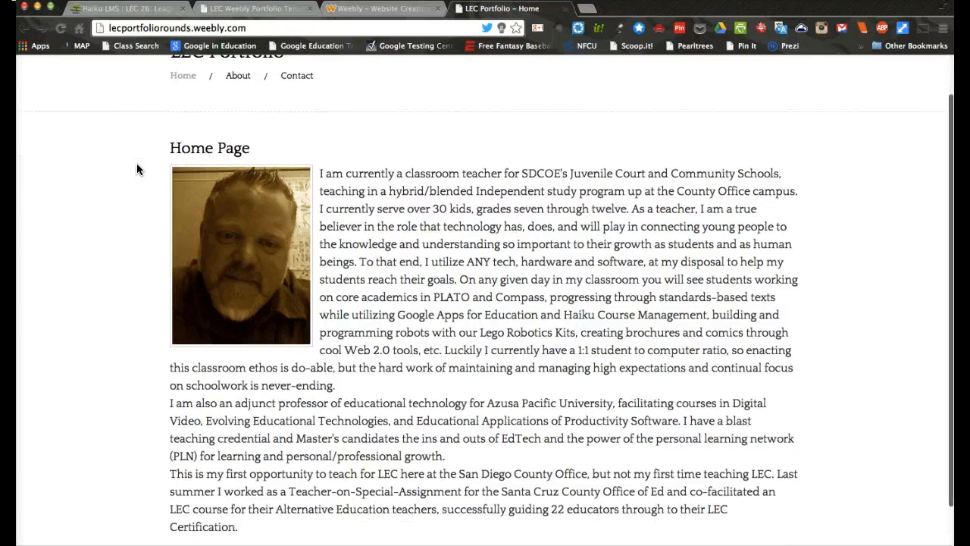
scroll(137, 168, up, 3)
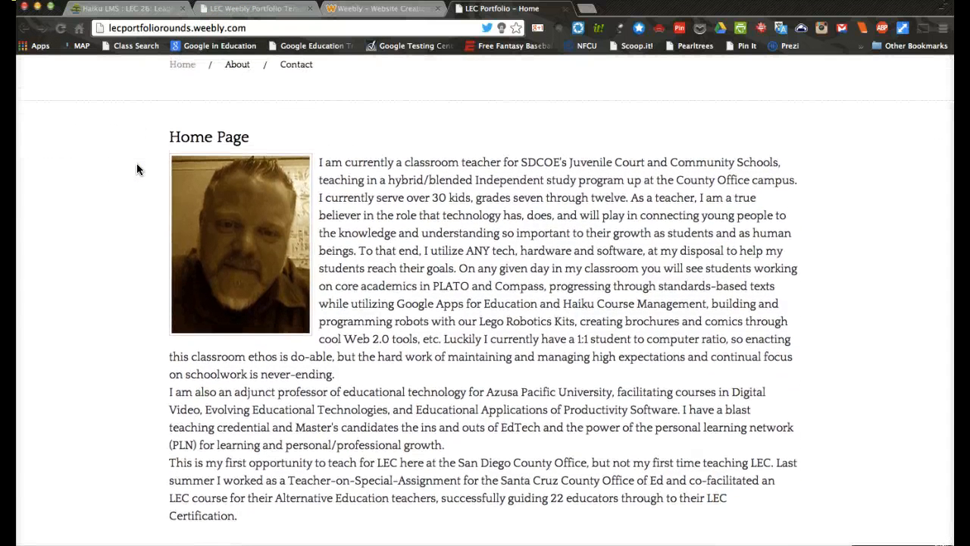
scroll(137, 169, up, 1)
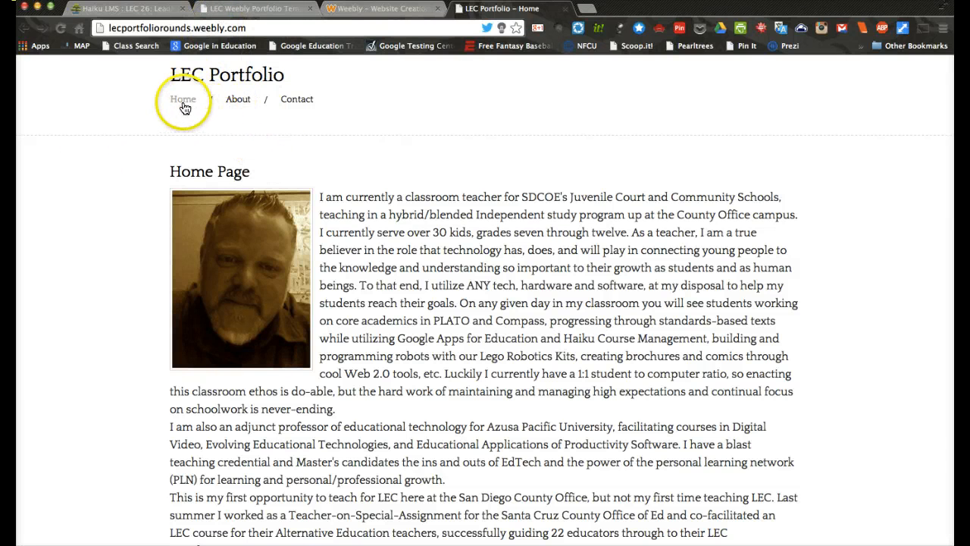
- Check the live About page, then return to the Home page and examine its text and portrait layout
click(241, 100)
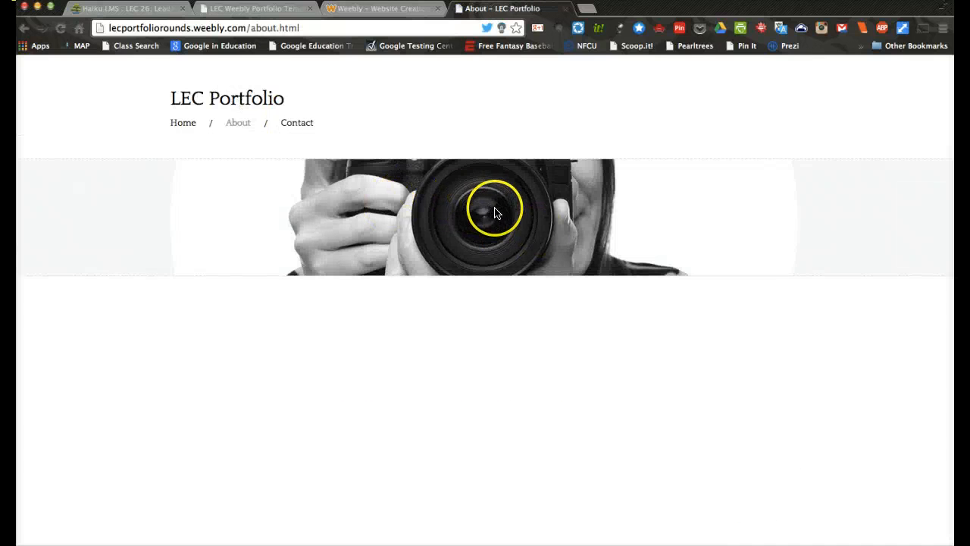
click(180, 122)
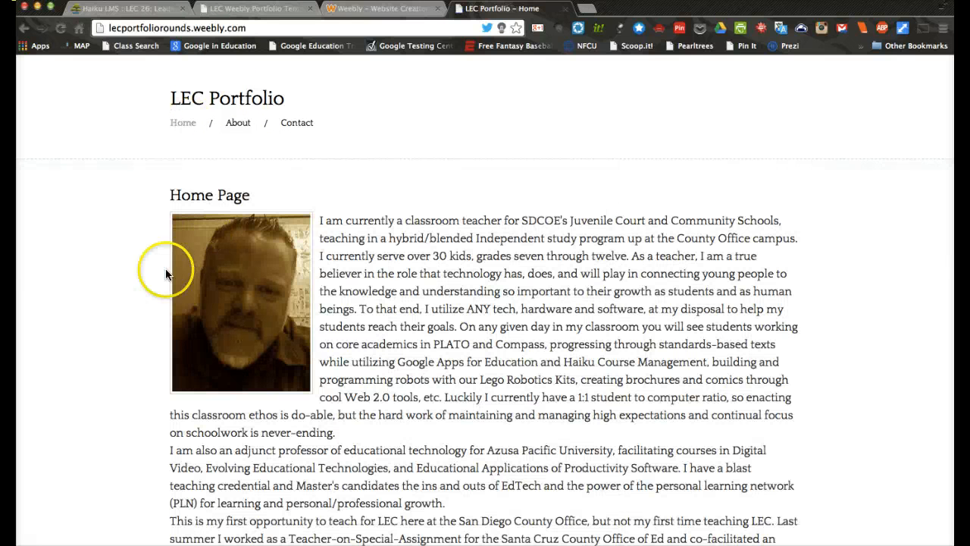
scroll(107, 295, down, 2)
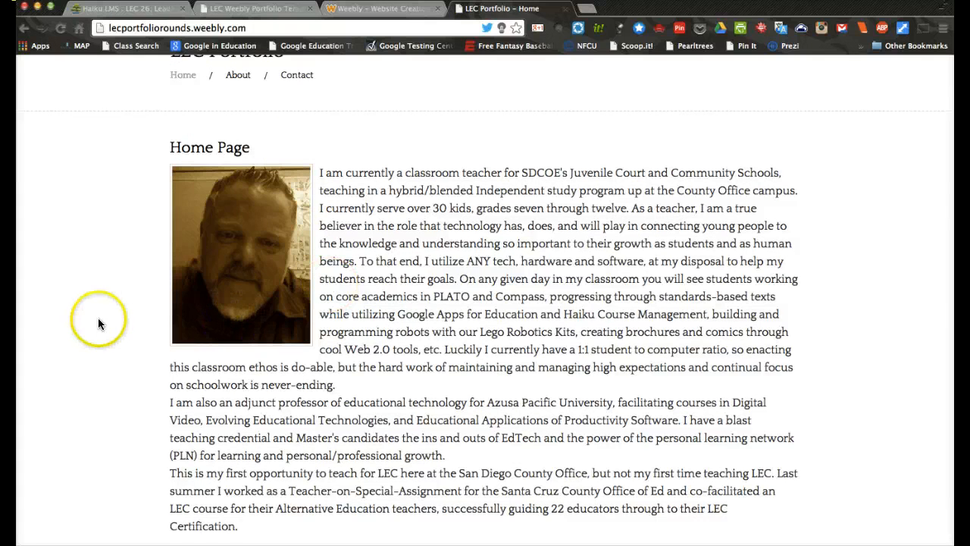
scroll(144, 263, down, 1)
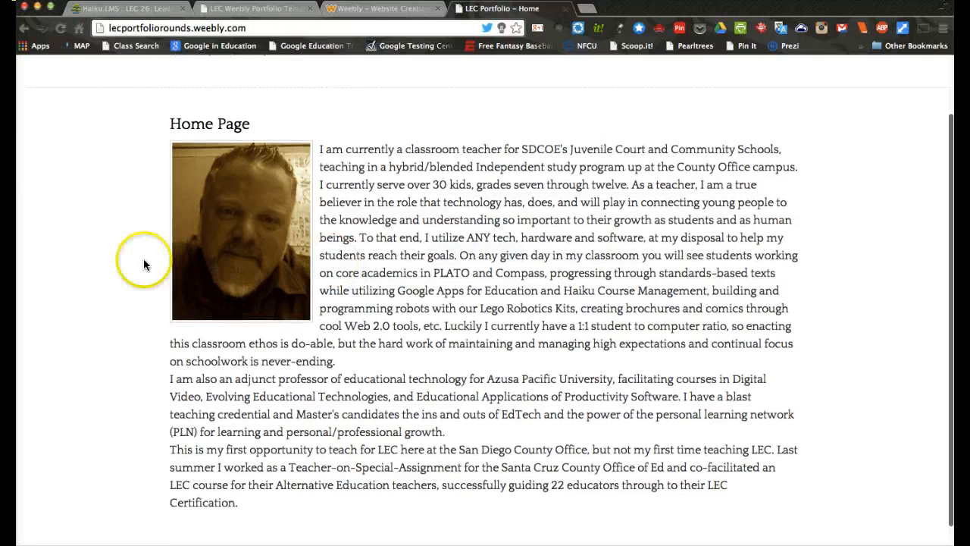
click(458, 273)
click(482, 300)
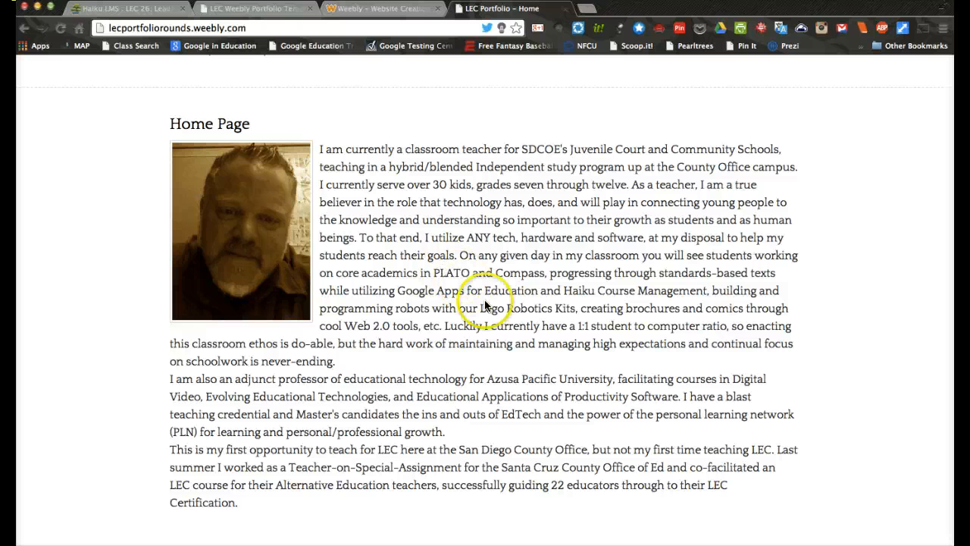